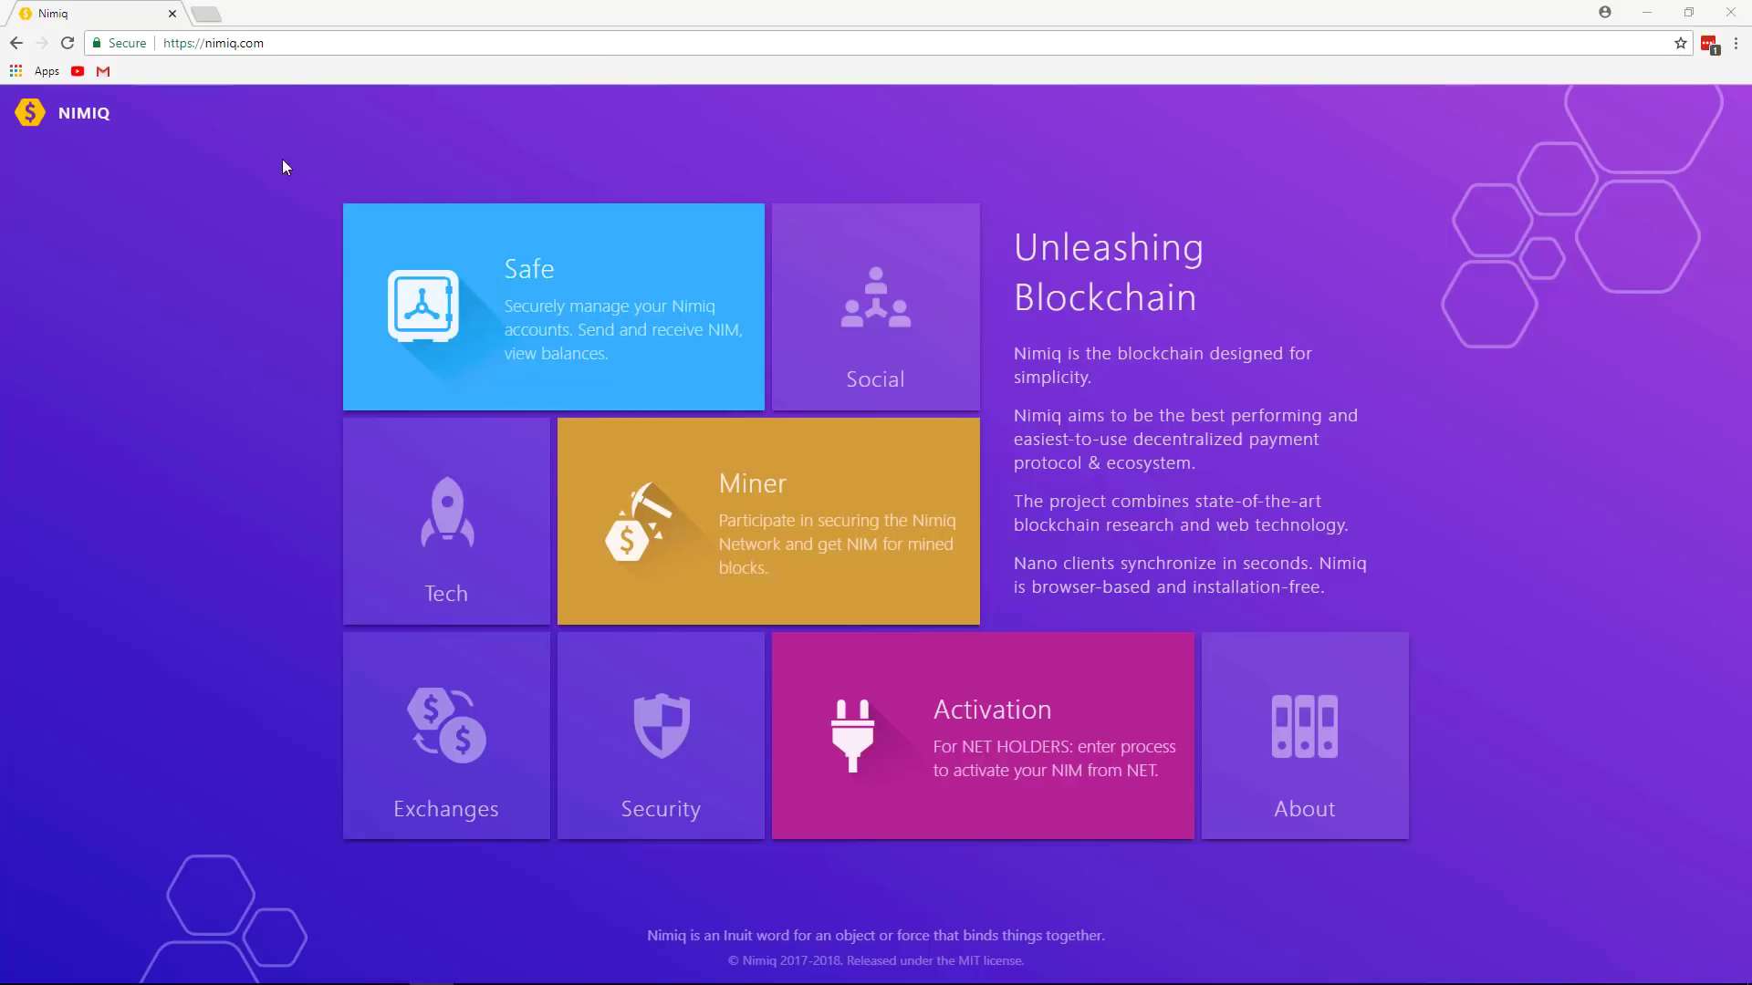
- Go from nimiq.com to miner.nimiq.com and connect the miner, mining with 4 peers at ~3 kH/s
click(292, 44)
text(nimiq)
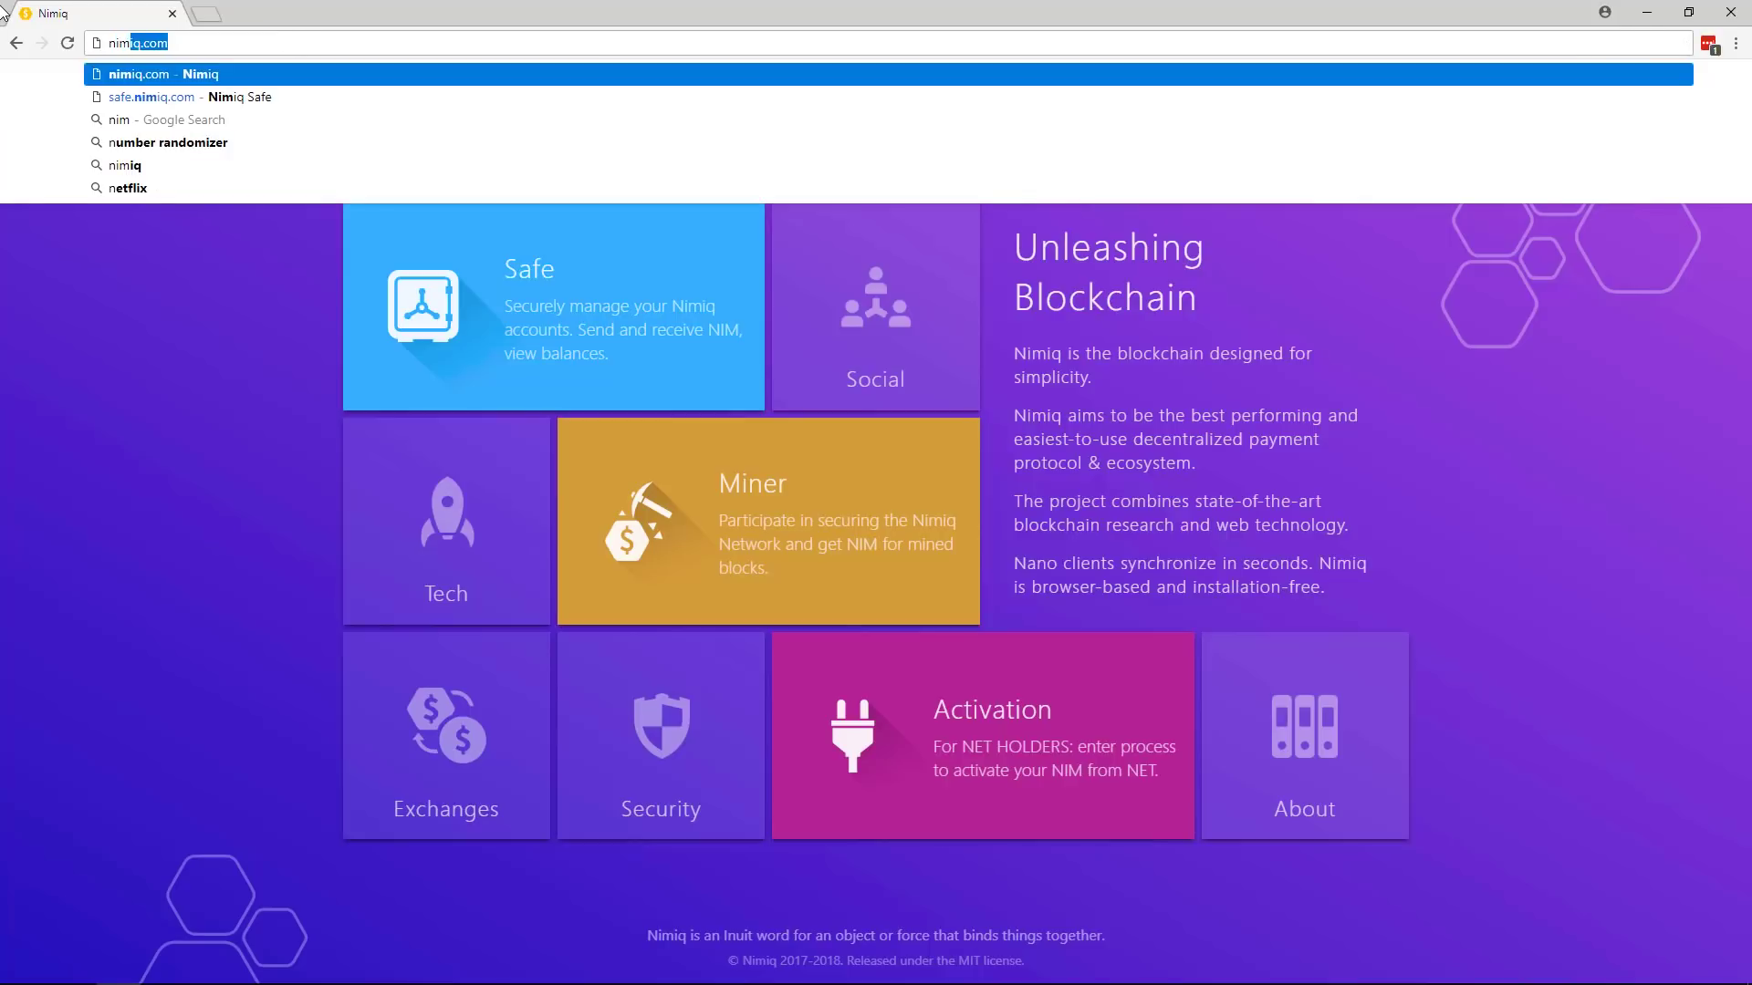
key(Return)
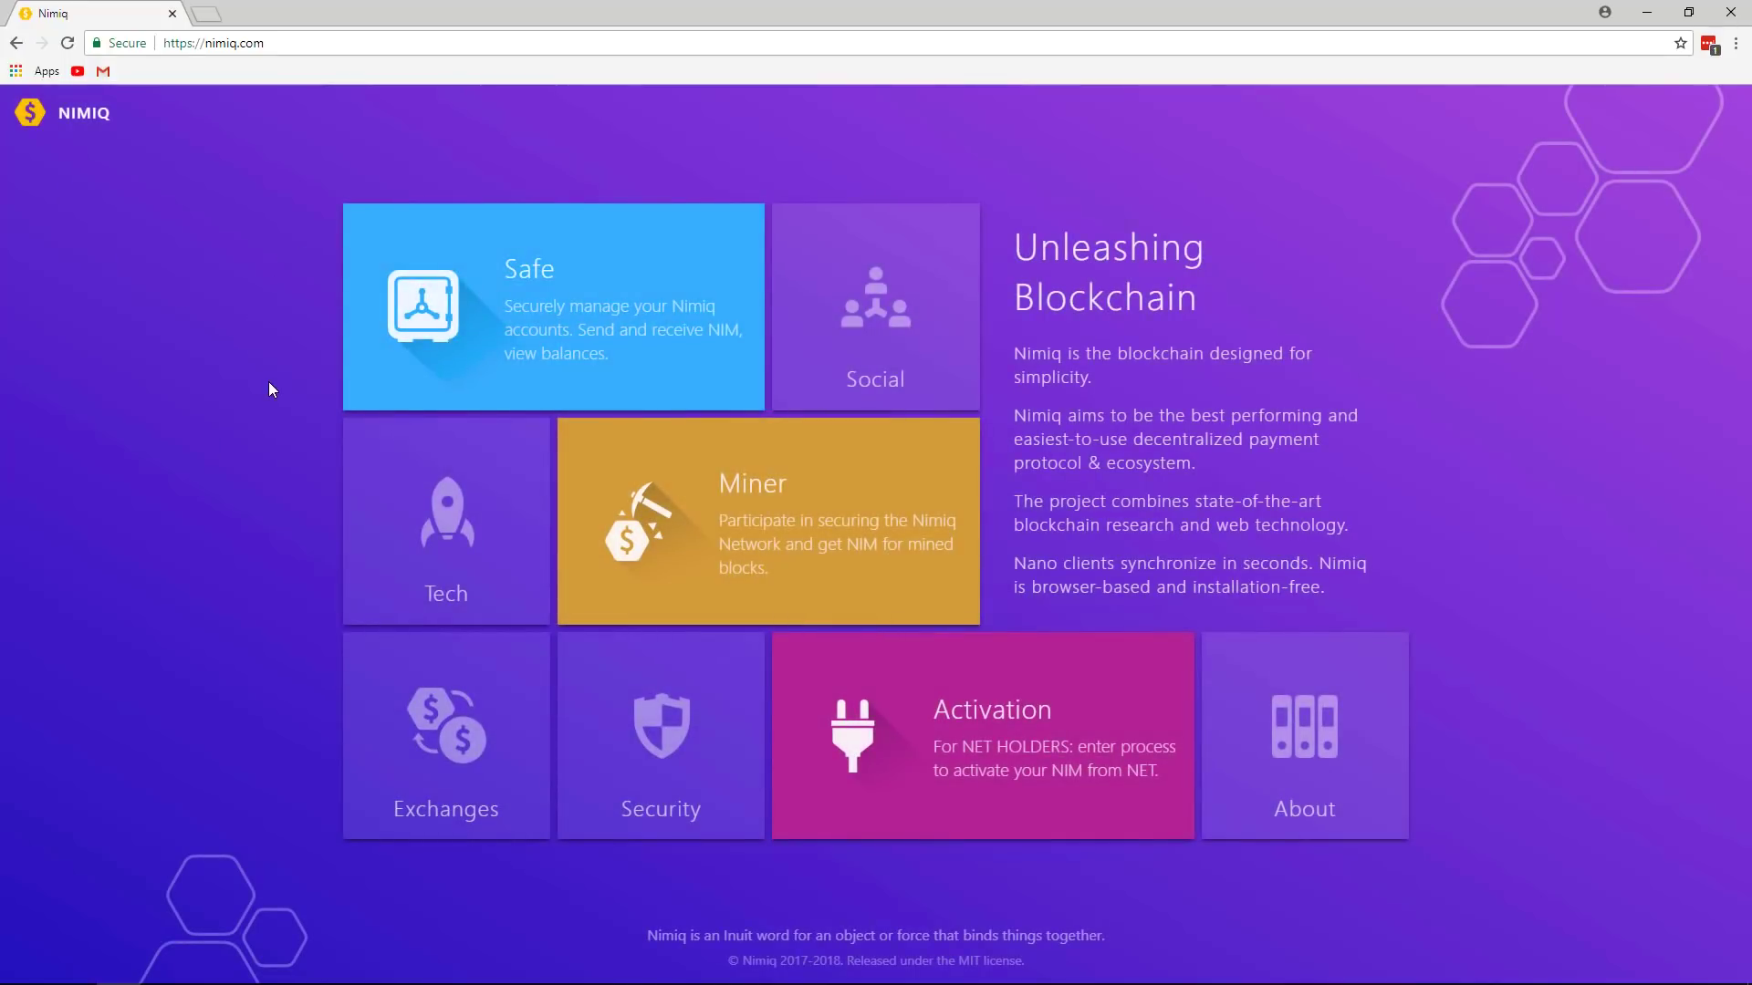
click(470, 323)
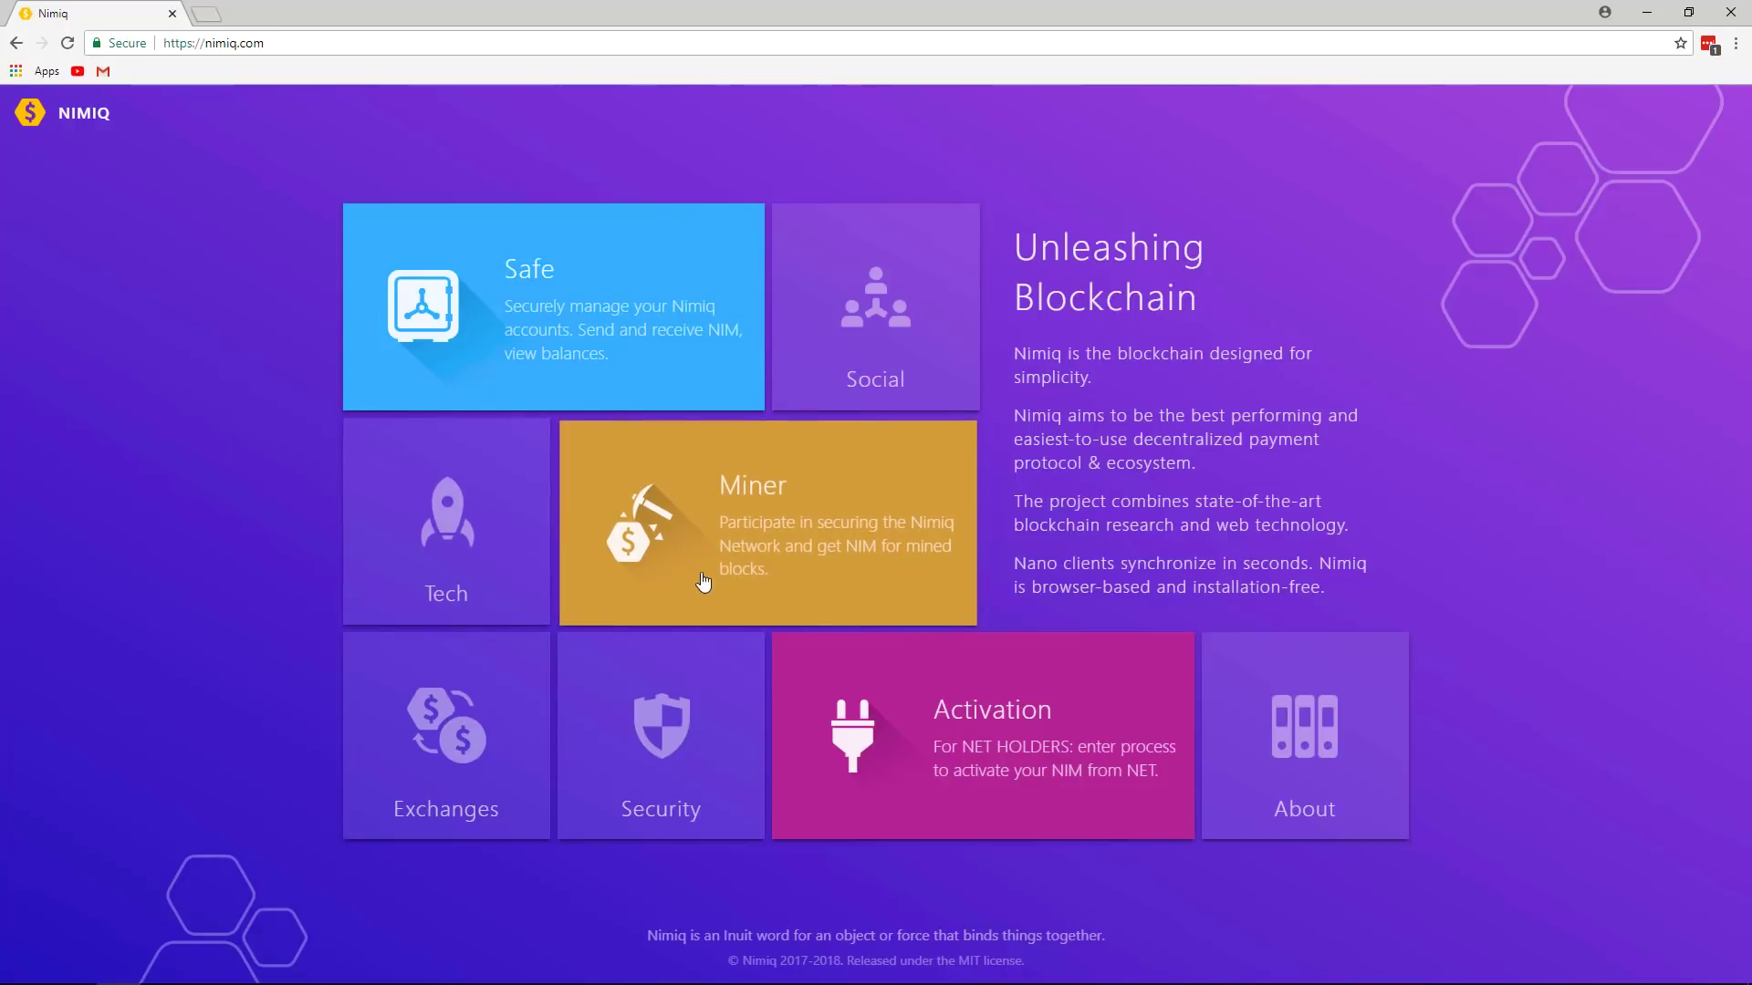
click(744, 516)
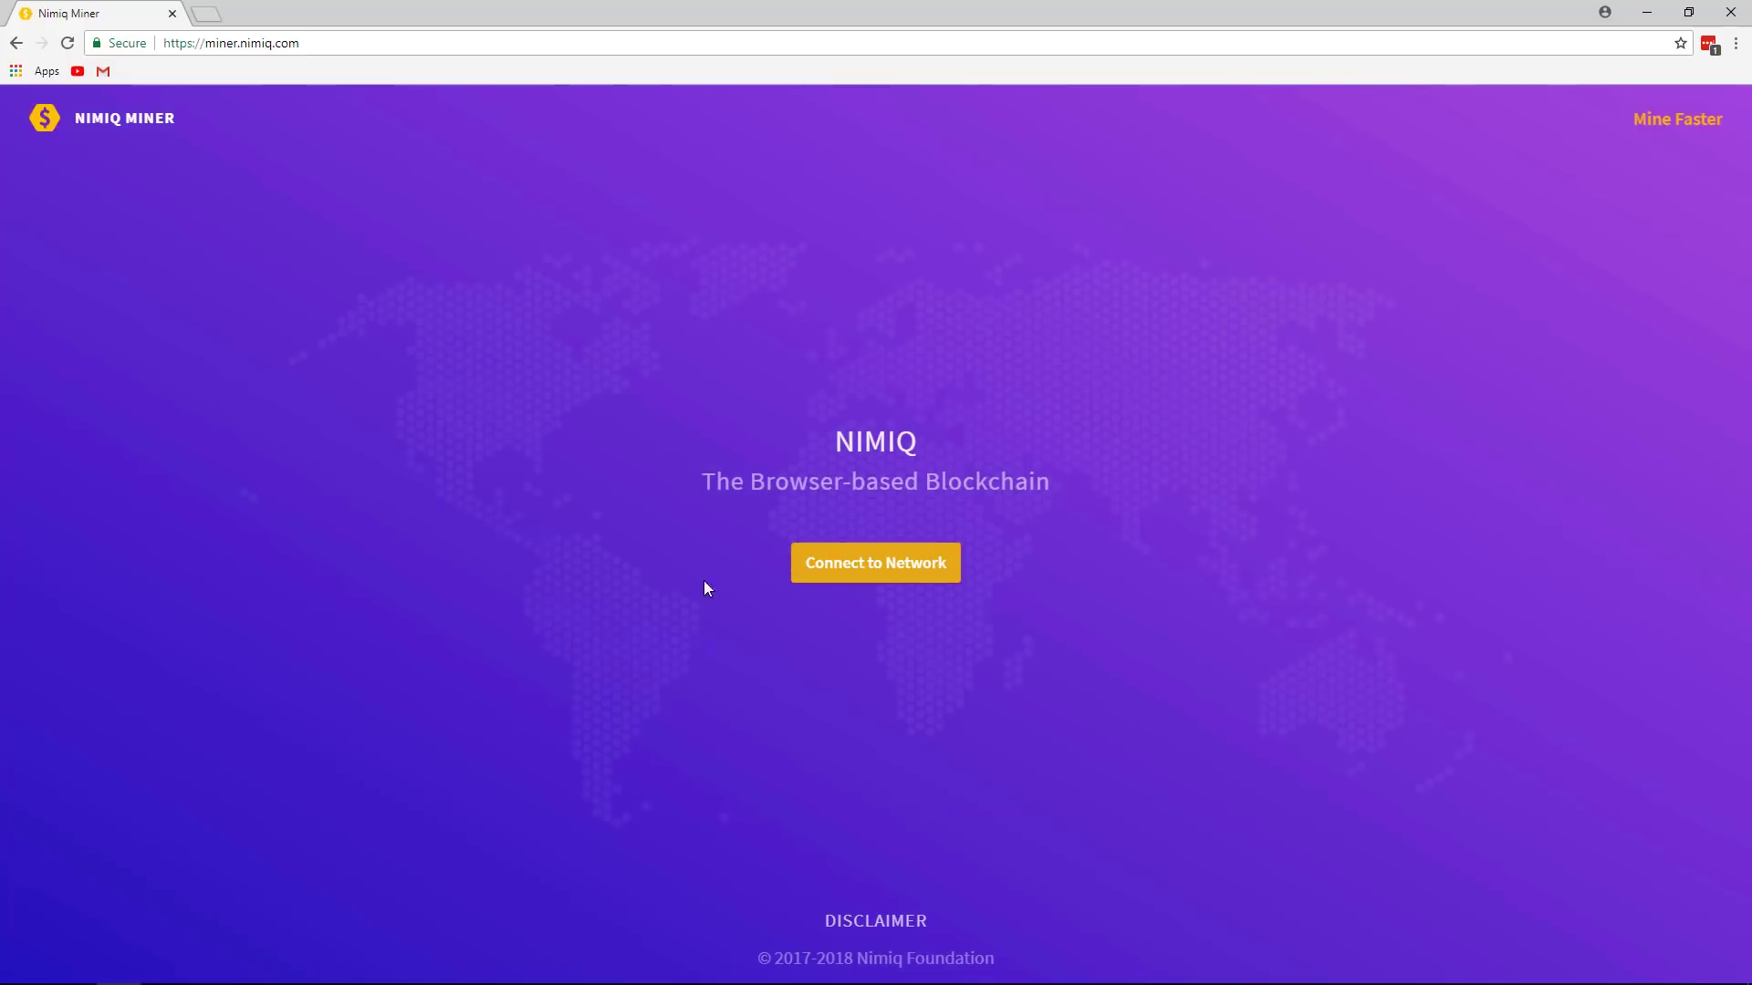
click(879, 573)
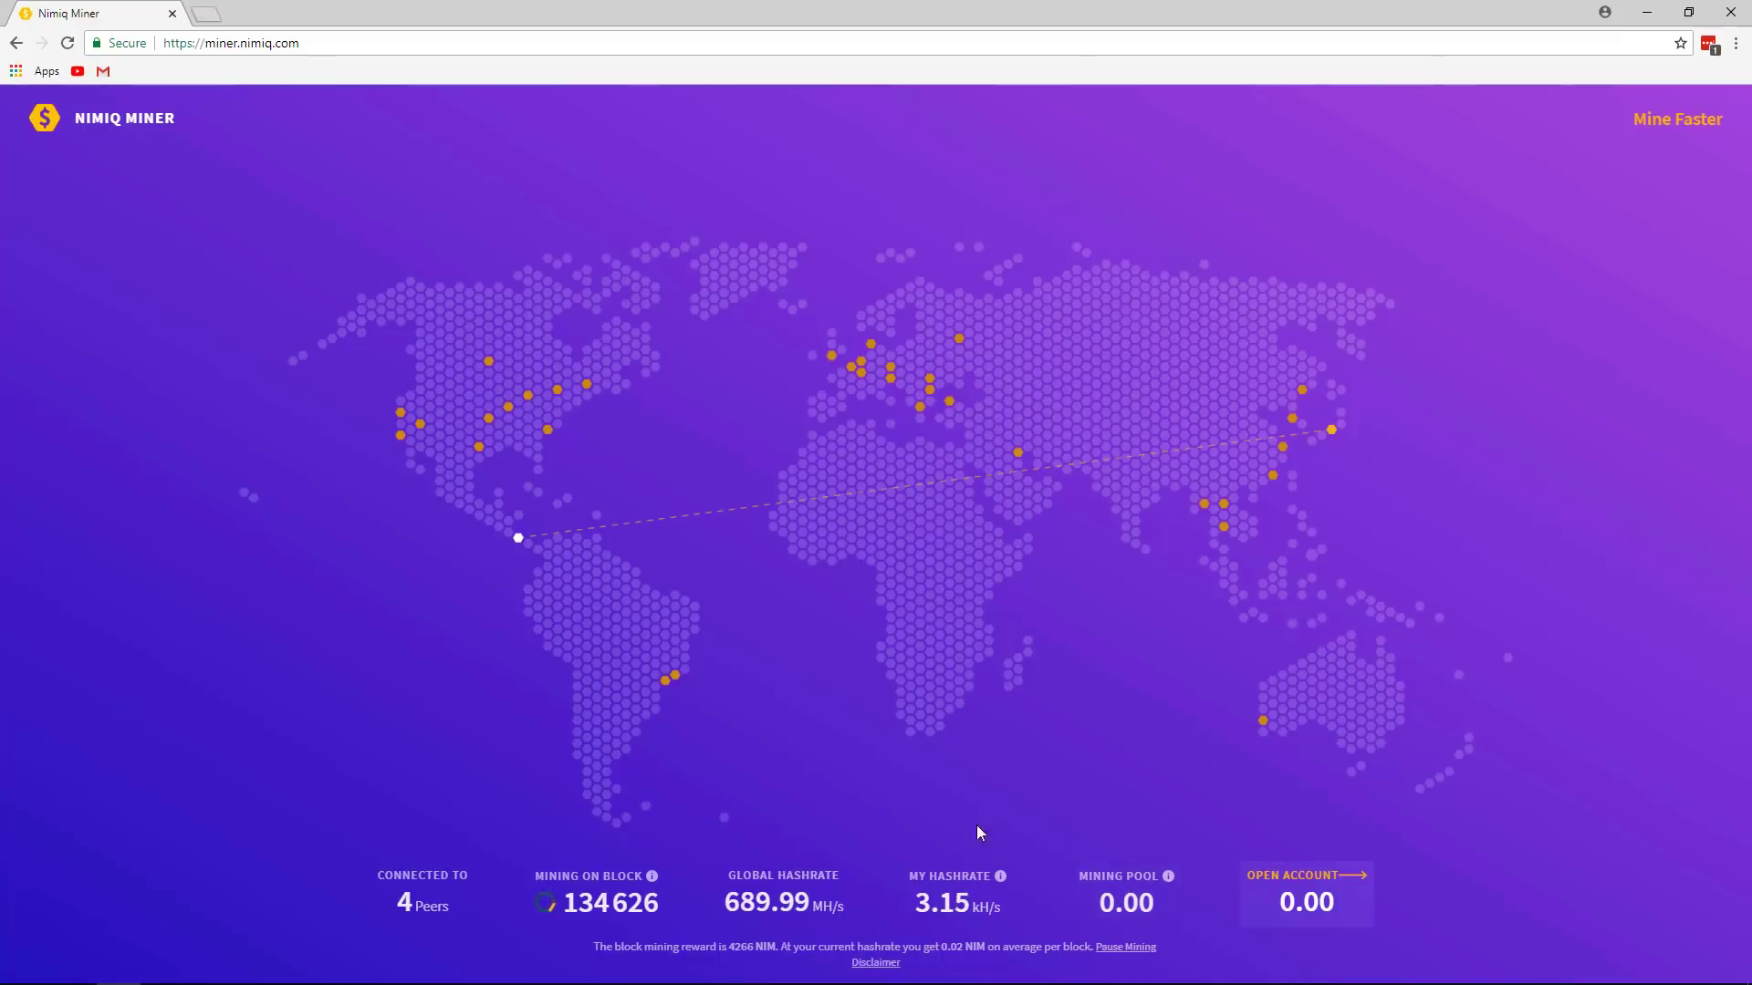
click(1135, 903)
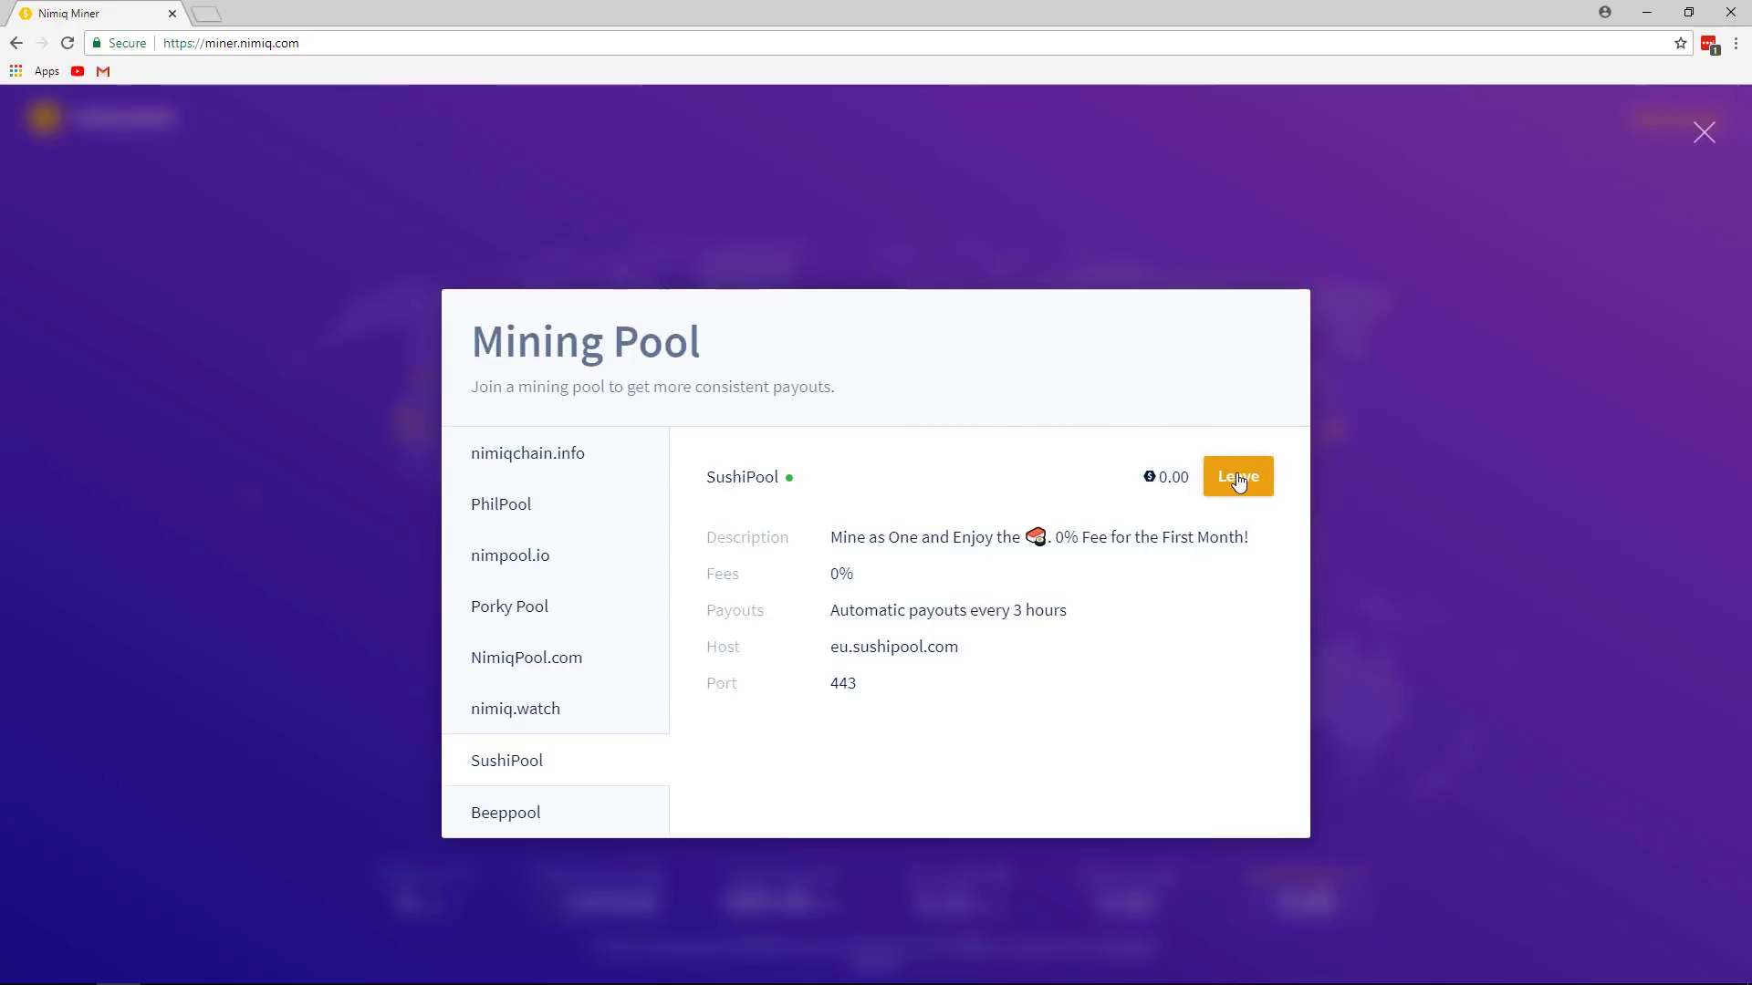
click(564, 551)
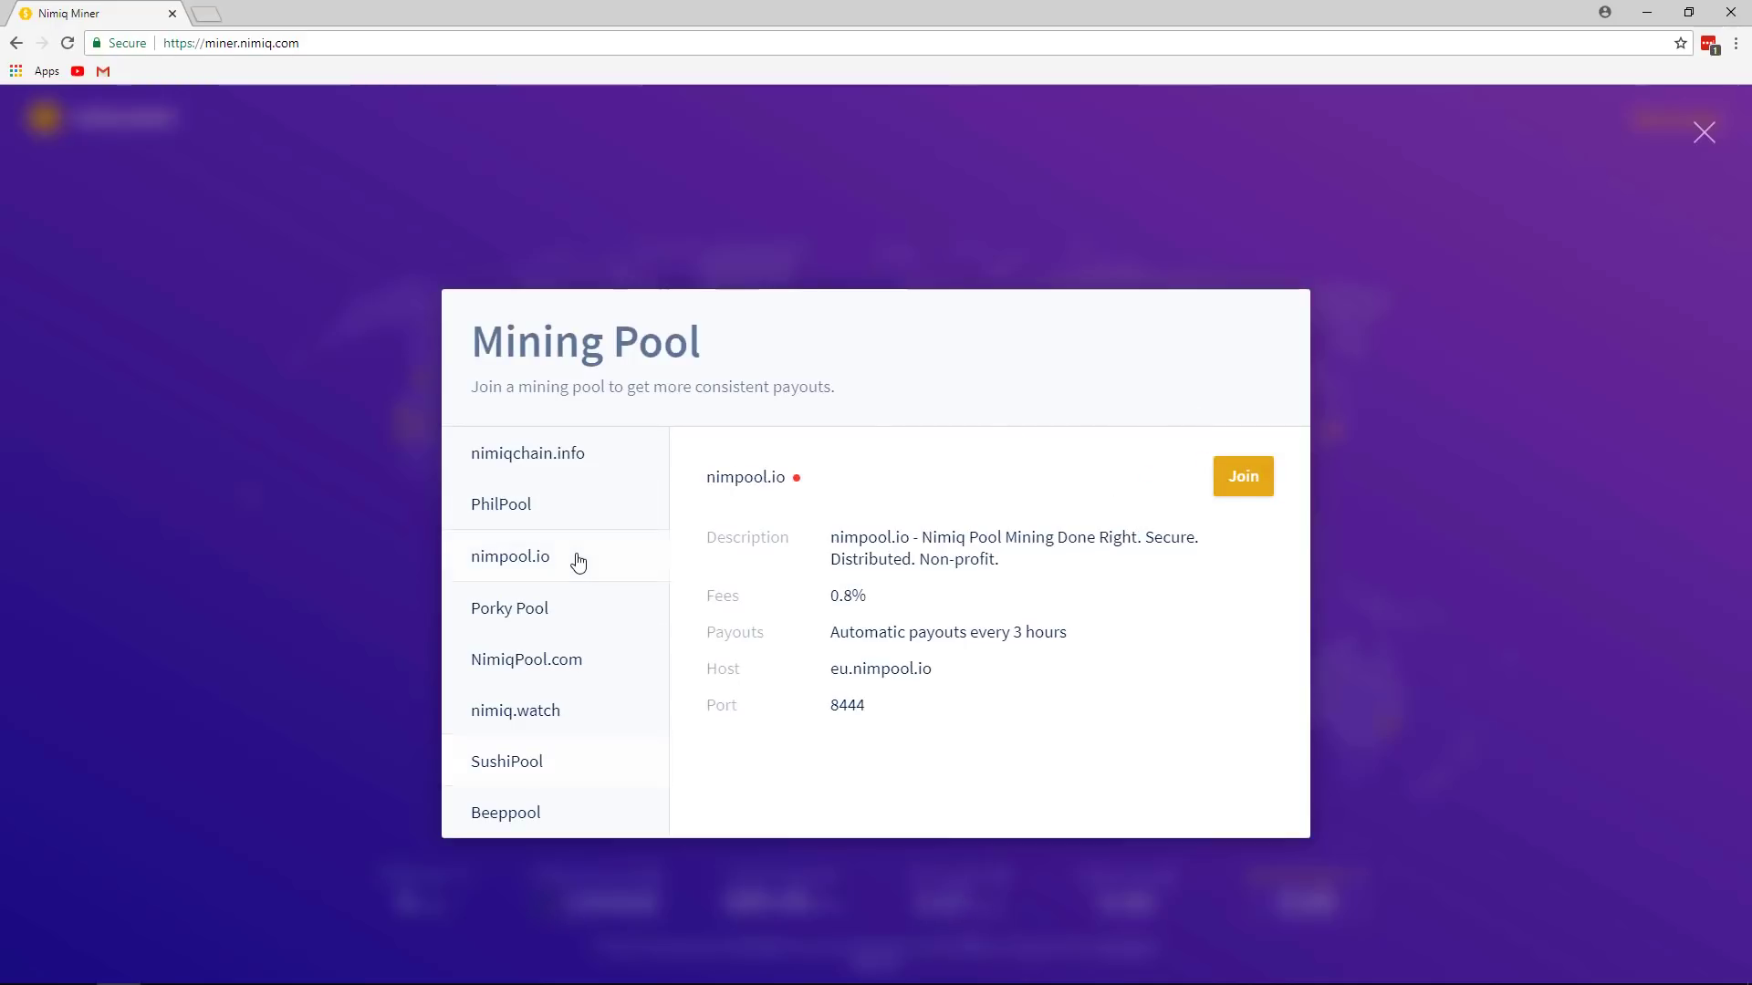
click(561, 760)
click(1705, 132)
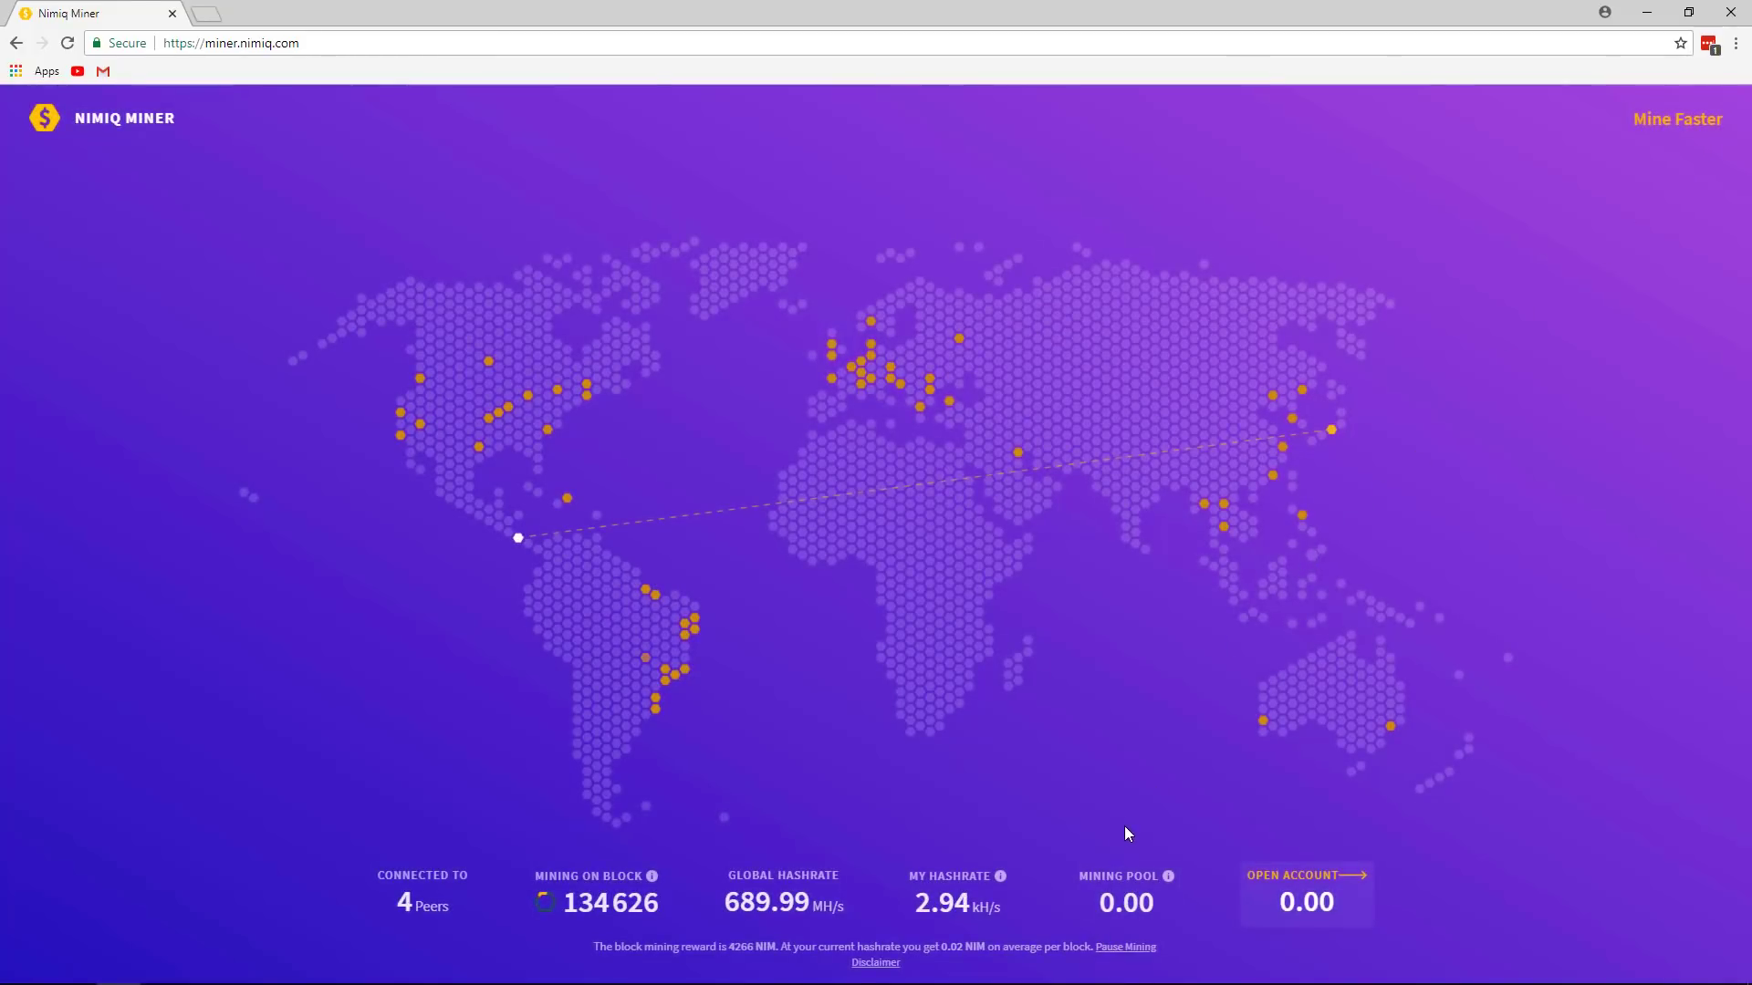
click(941, 892)
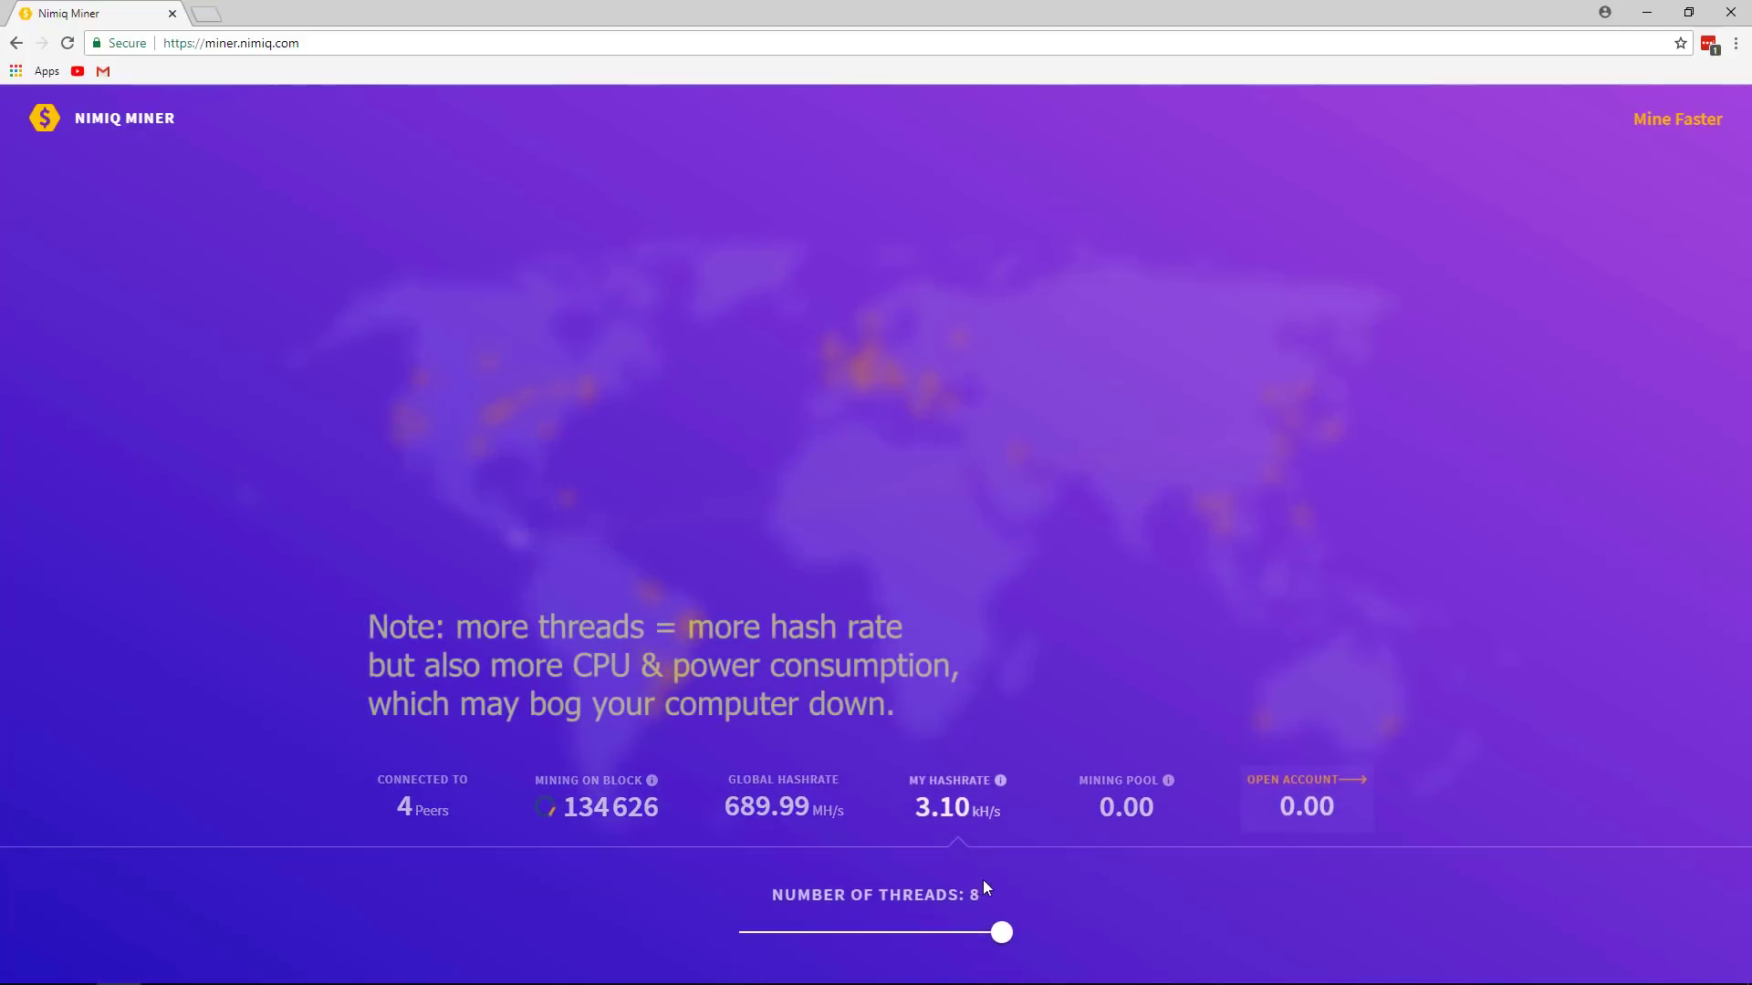
drag(1001, 938, 1056, 930)
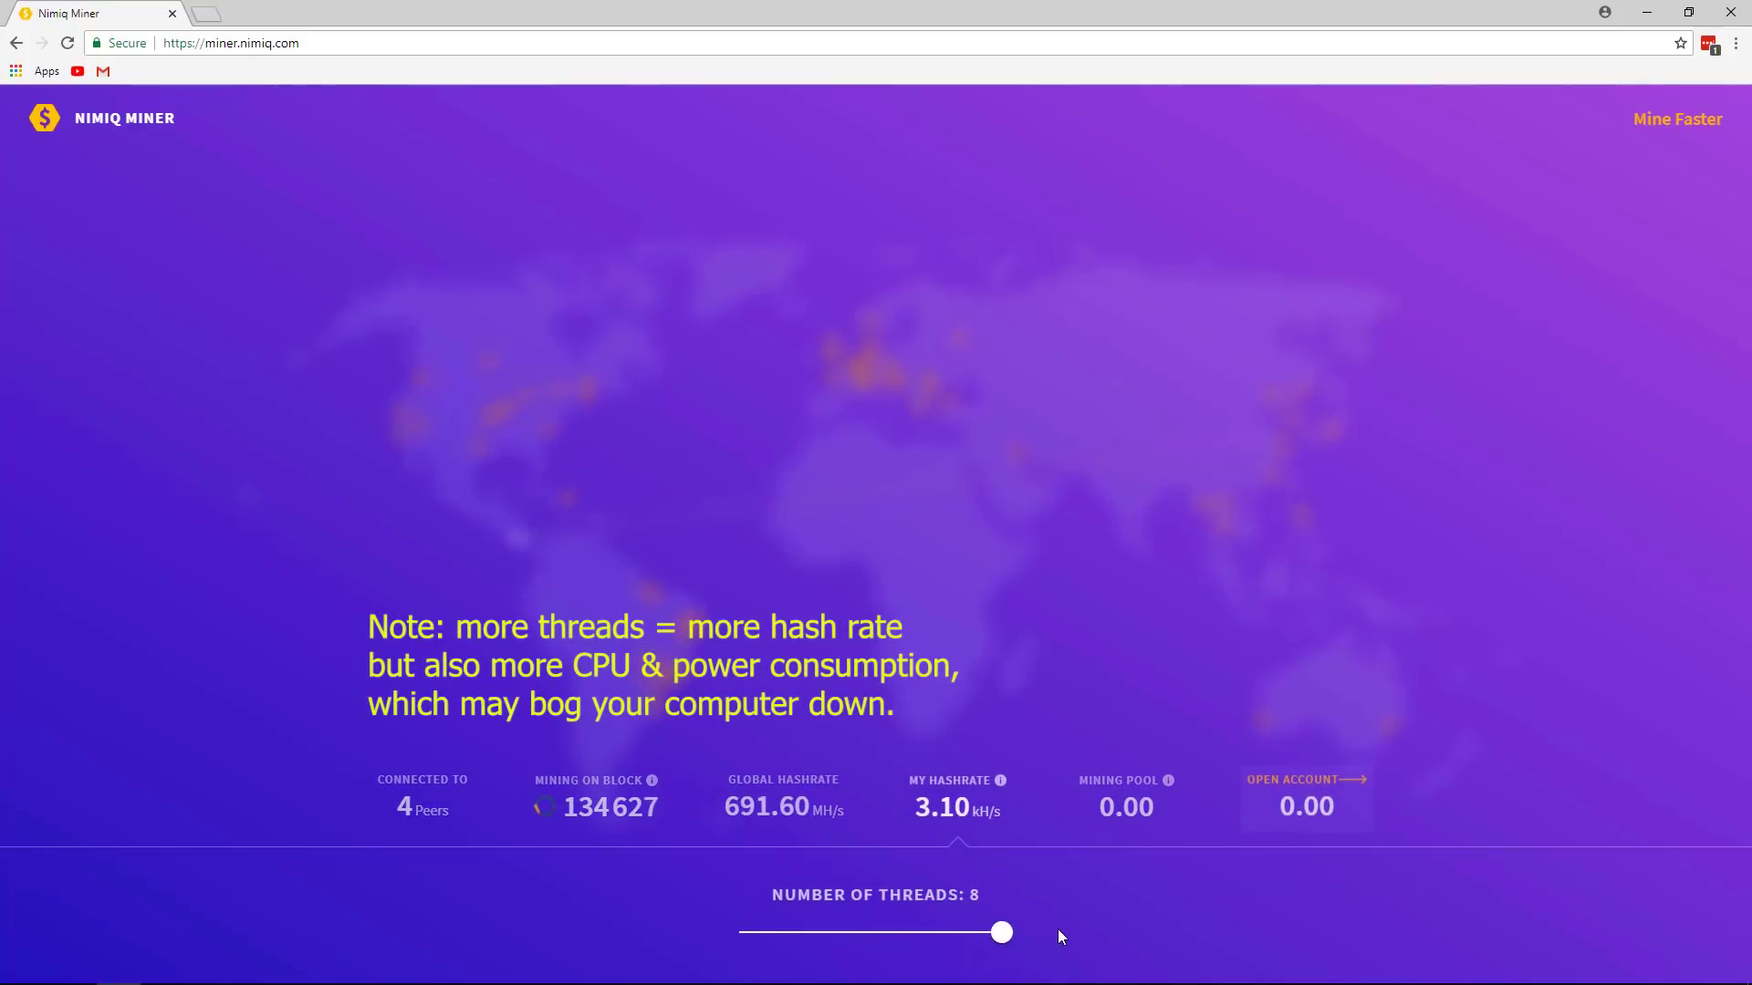
click(1080, 599)
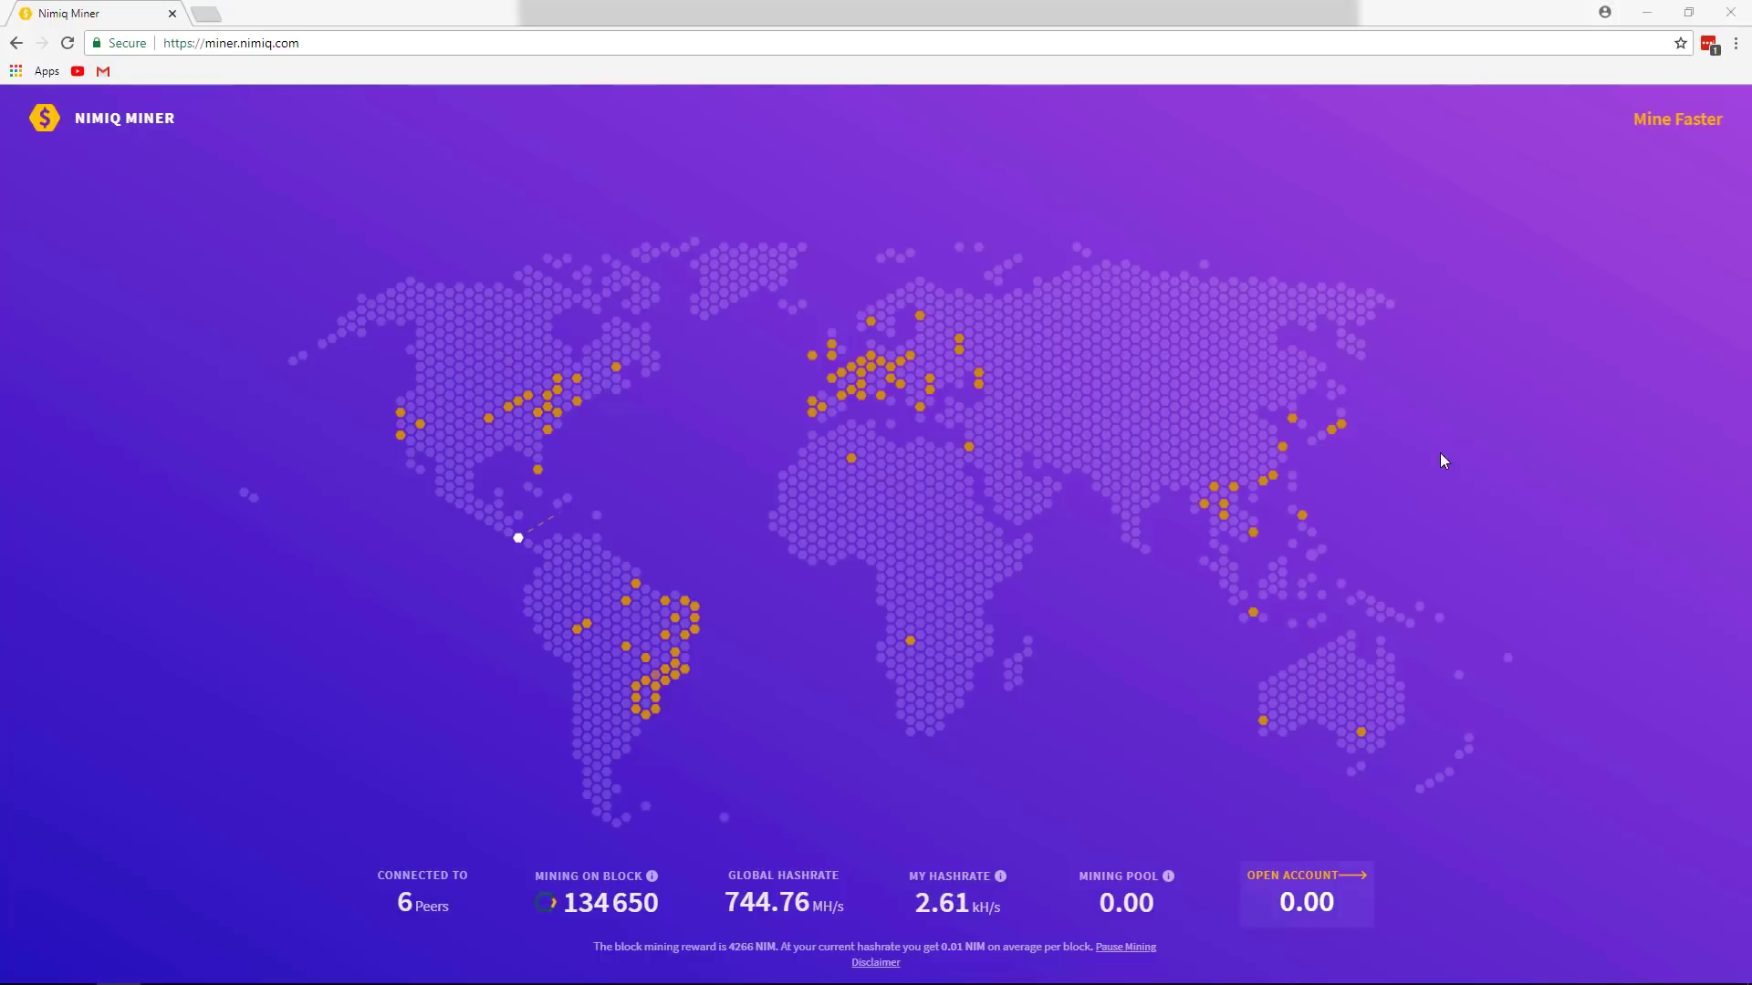
click(1662, 122)
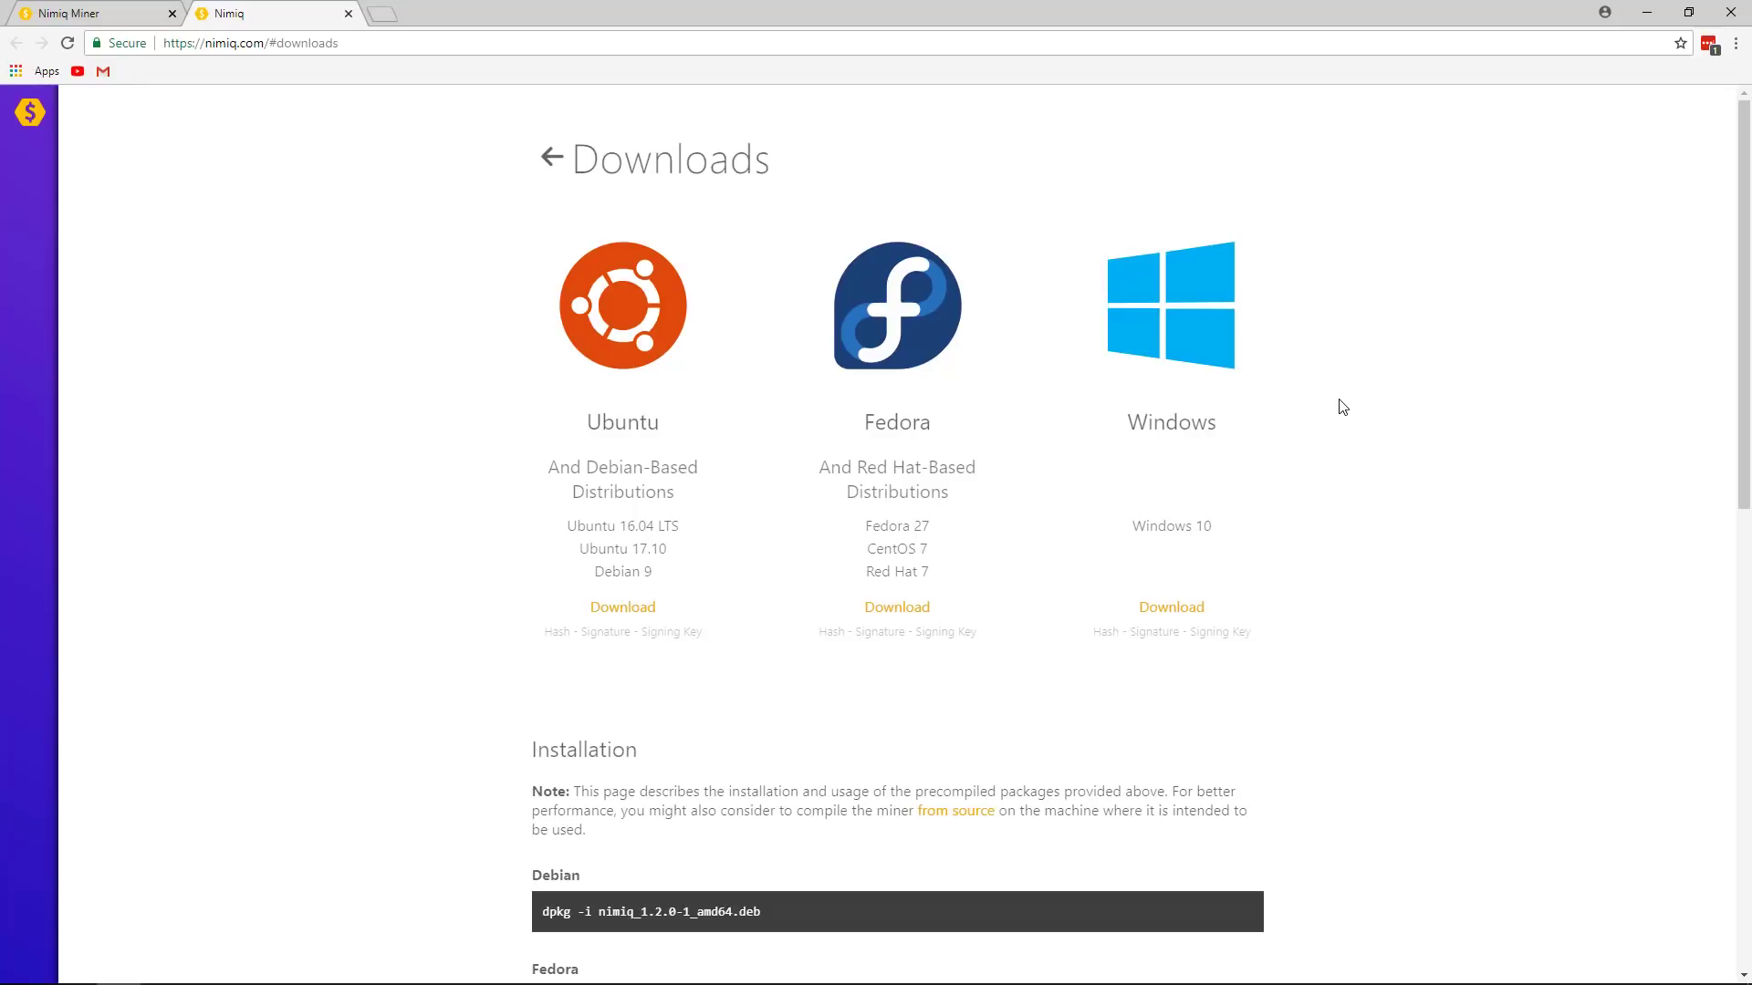
- Close the downloads tab, load nimiqdesktop.com in a new tab, and download the Windows installer
key(ctrl+w)
key(ctrl+t)
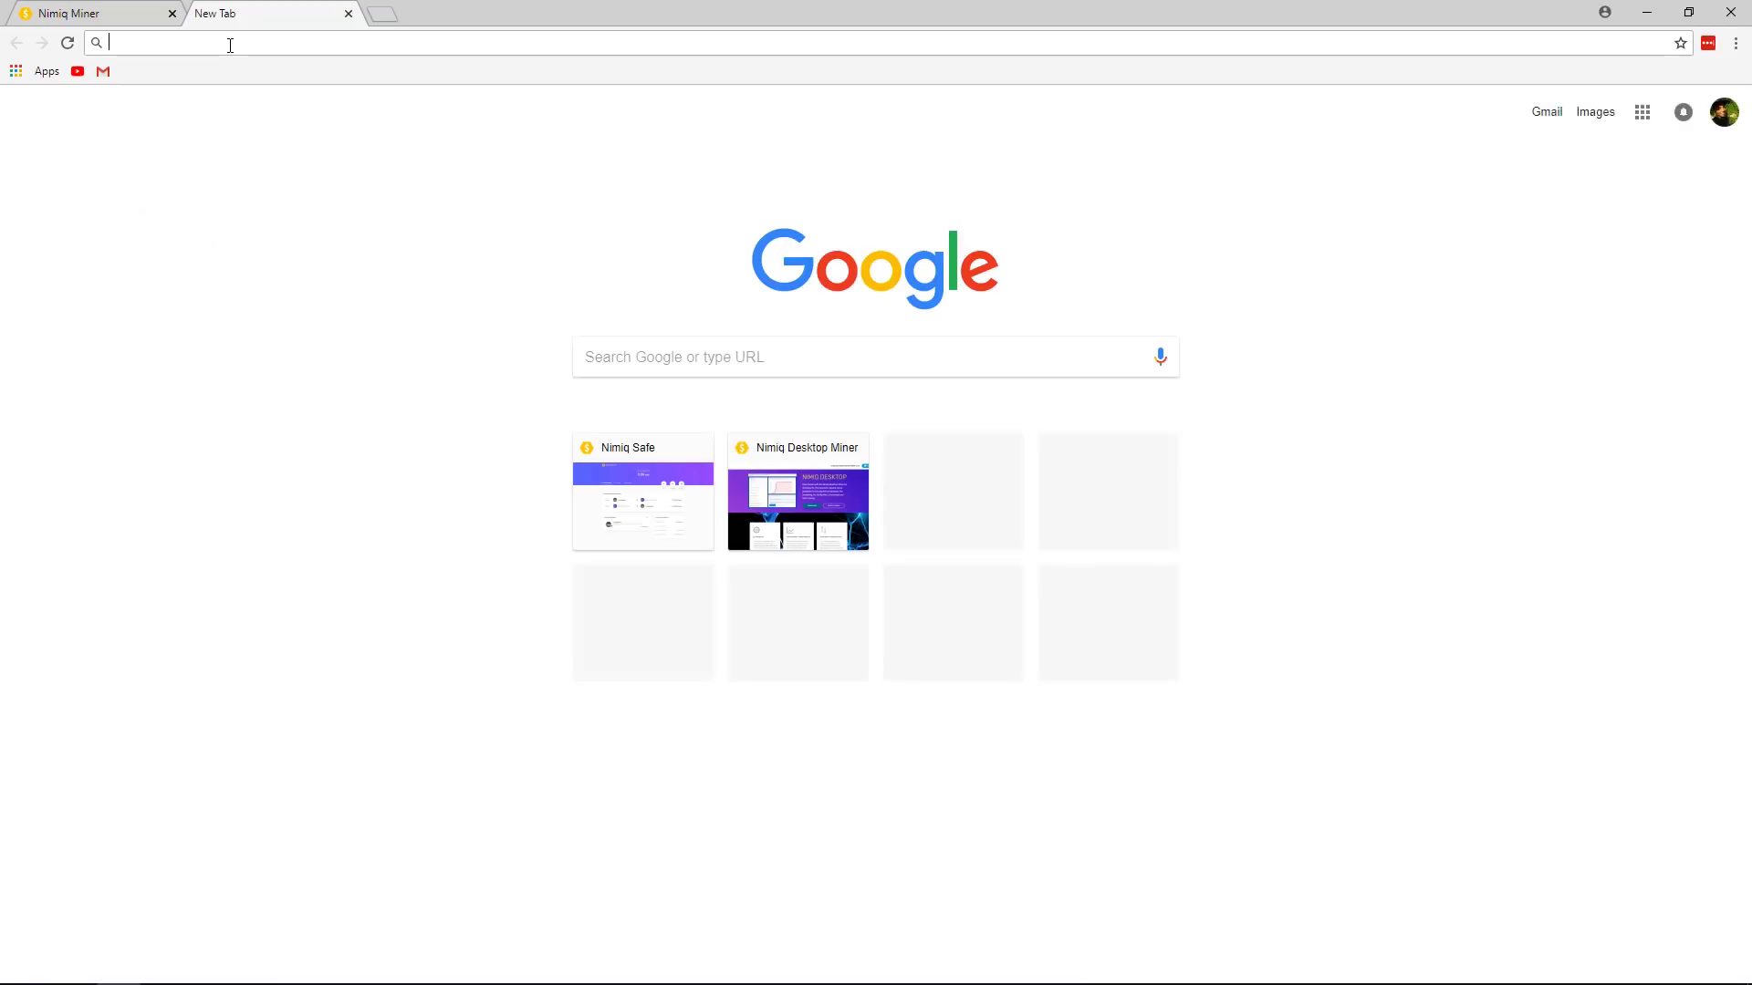
text(nimiq)
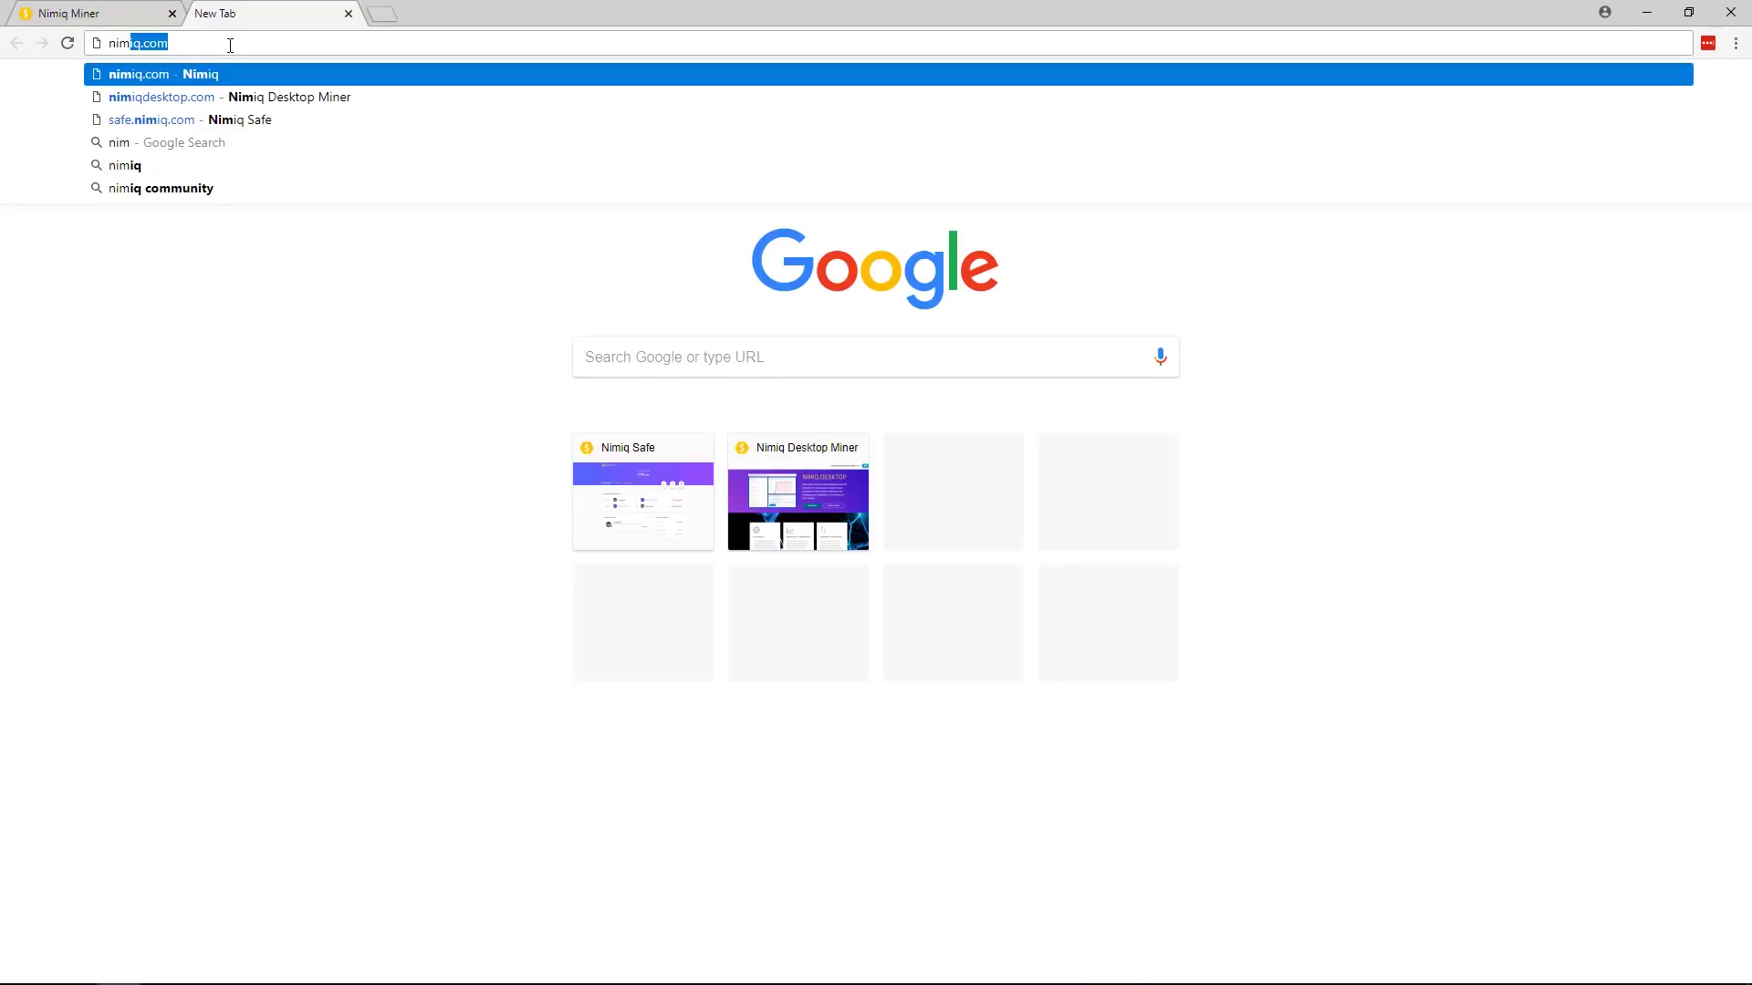
text(desktop.co)
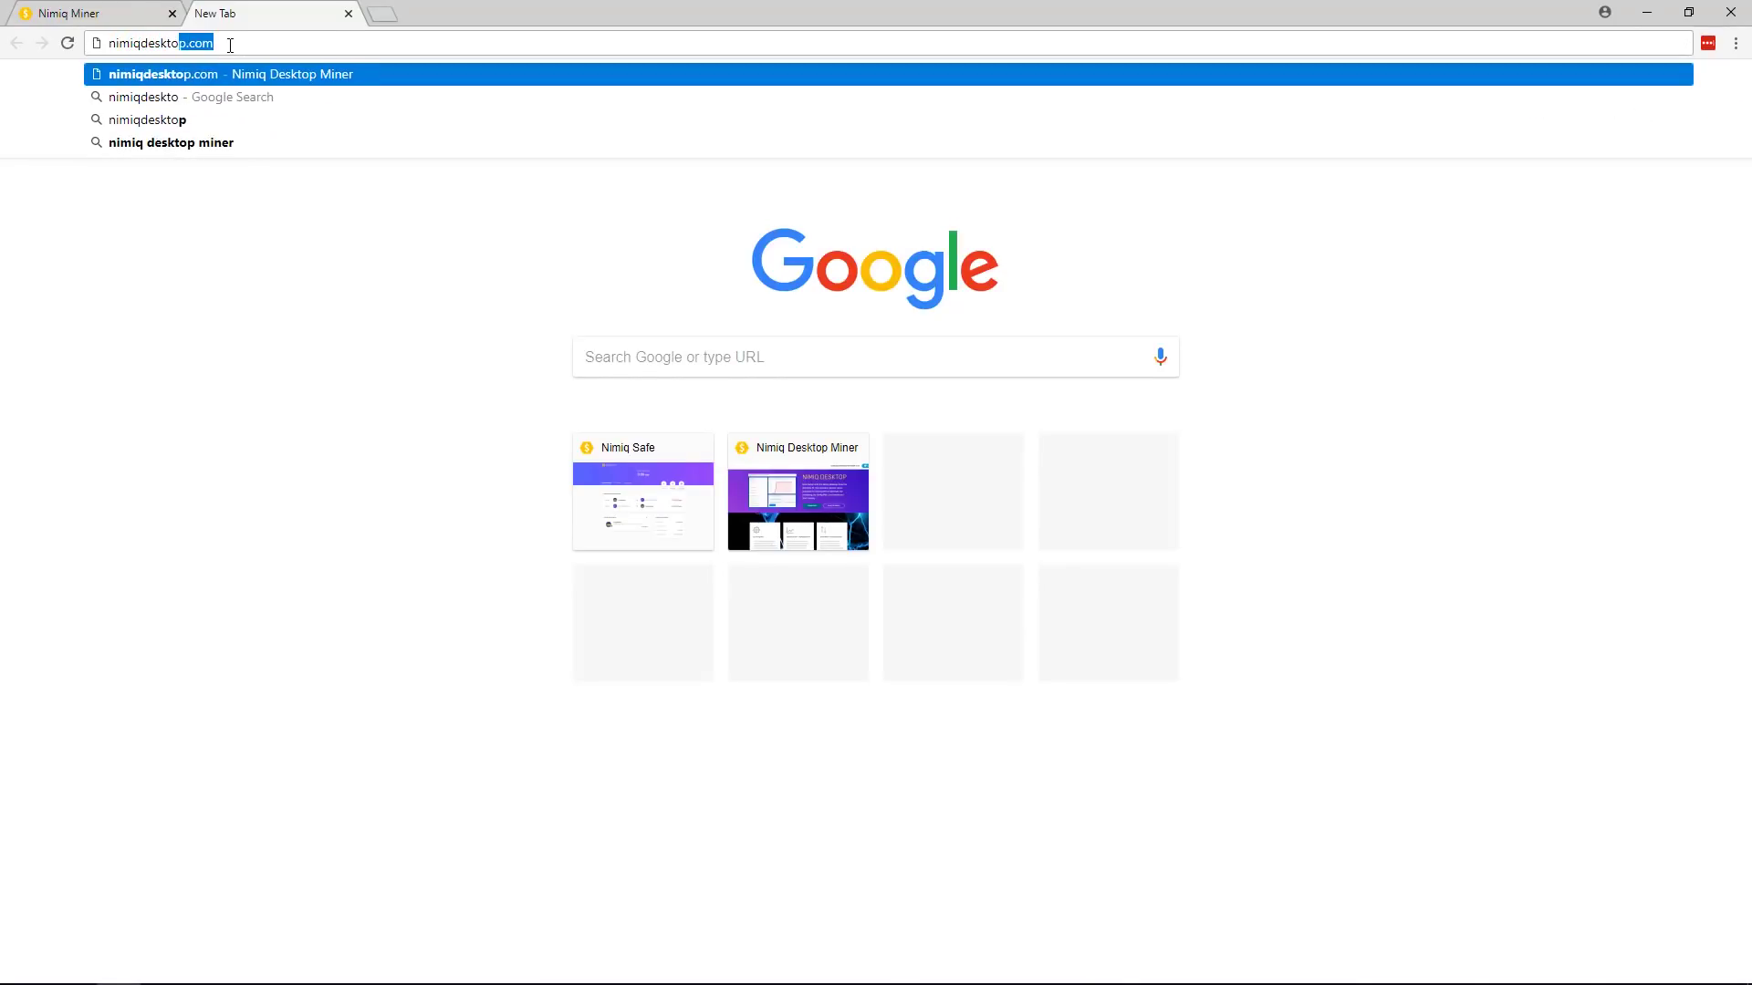
text(m)
key(Return)
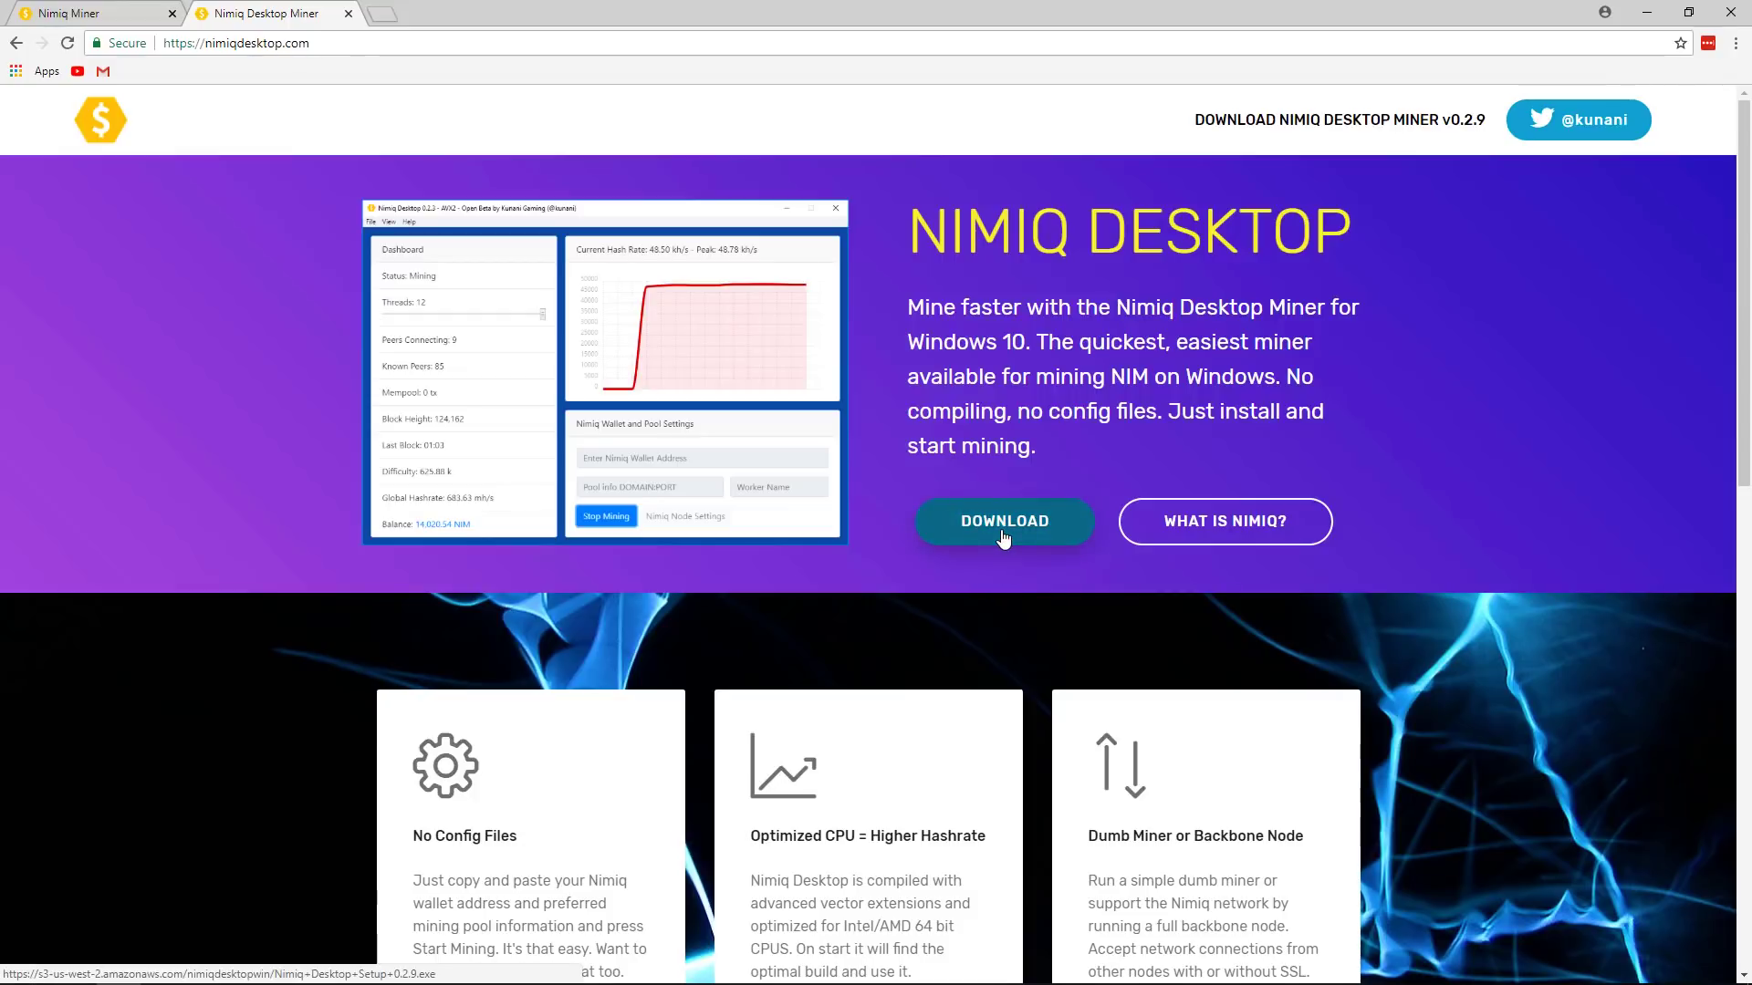
click(1006, 540)
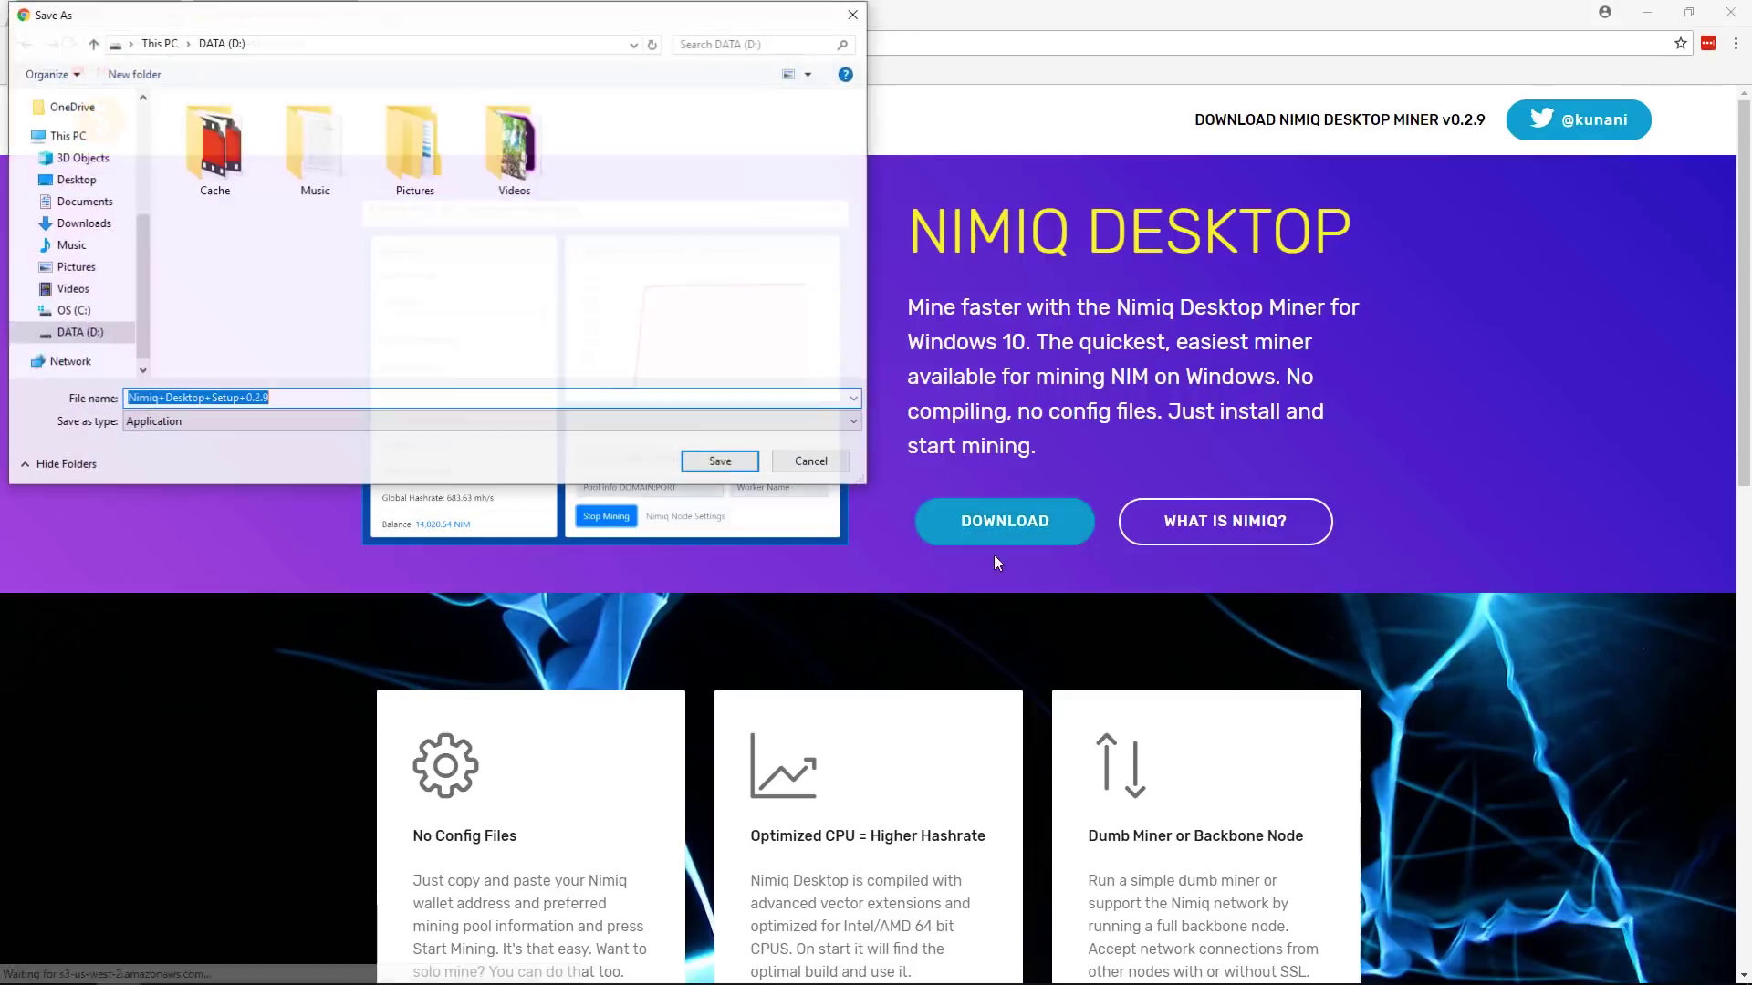
- Save the Nimiq Desktop 0.2.9 installer to DATA (D:), launch it, and allow it past SmartScreen
click(740, 464)
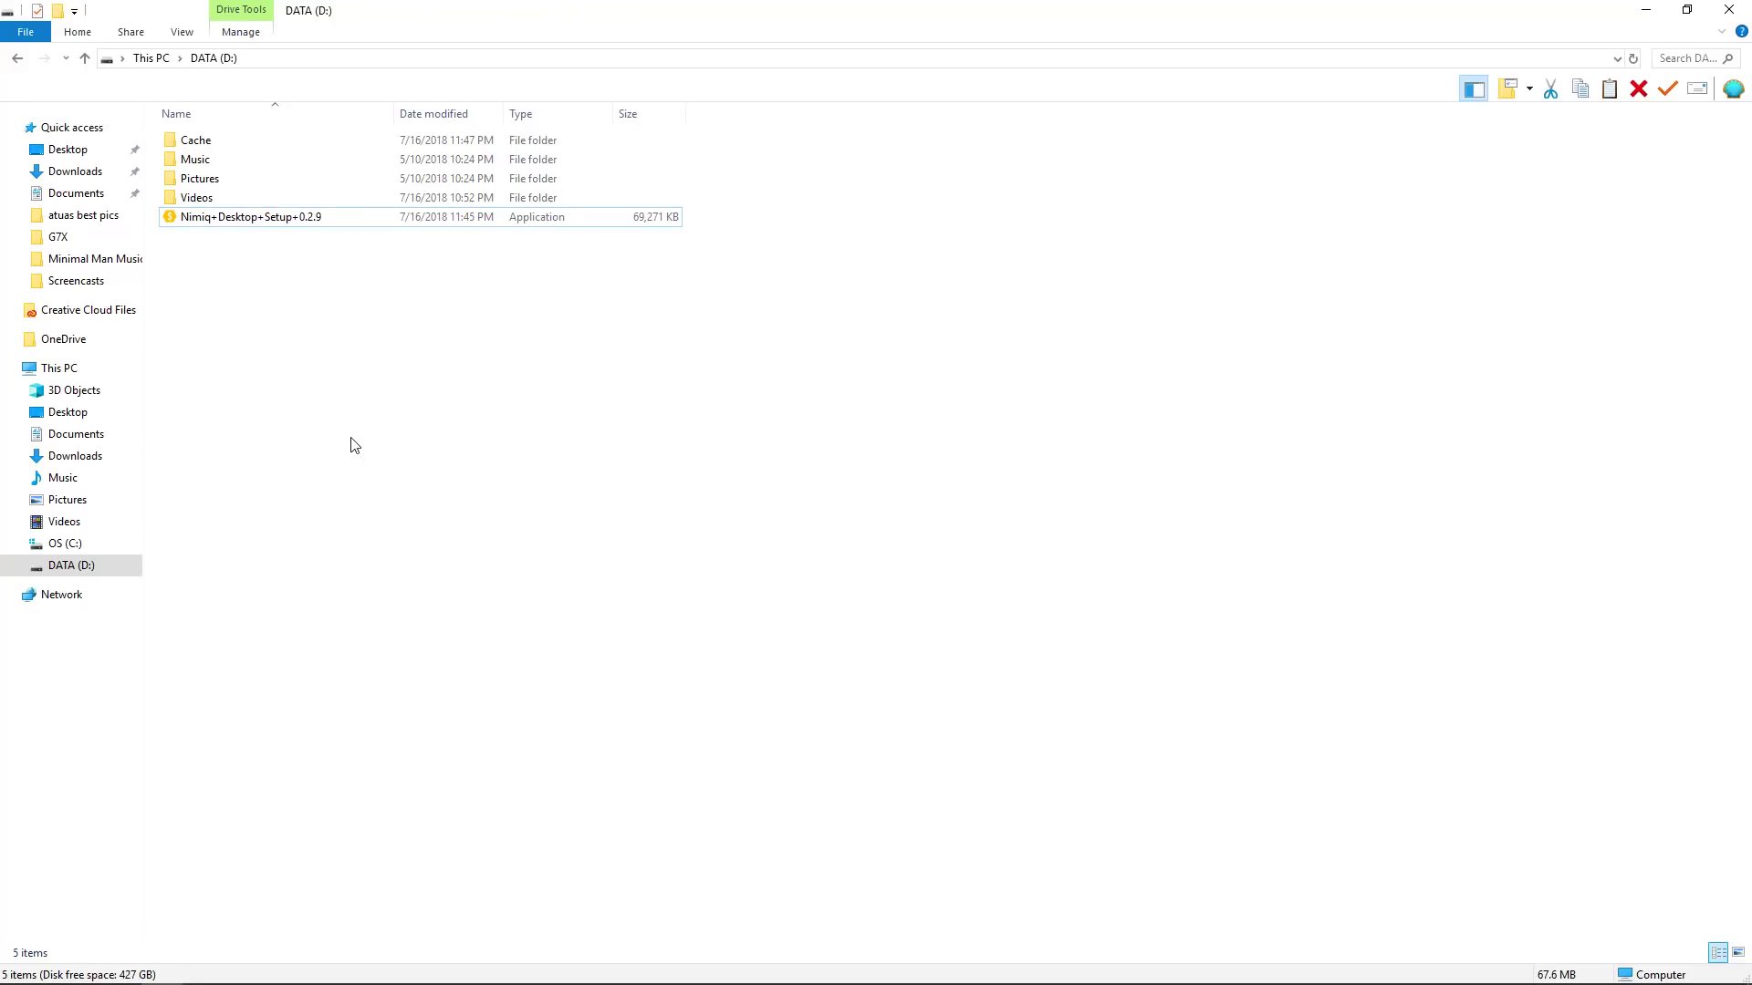
double_click(267, 221)
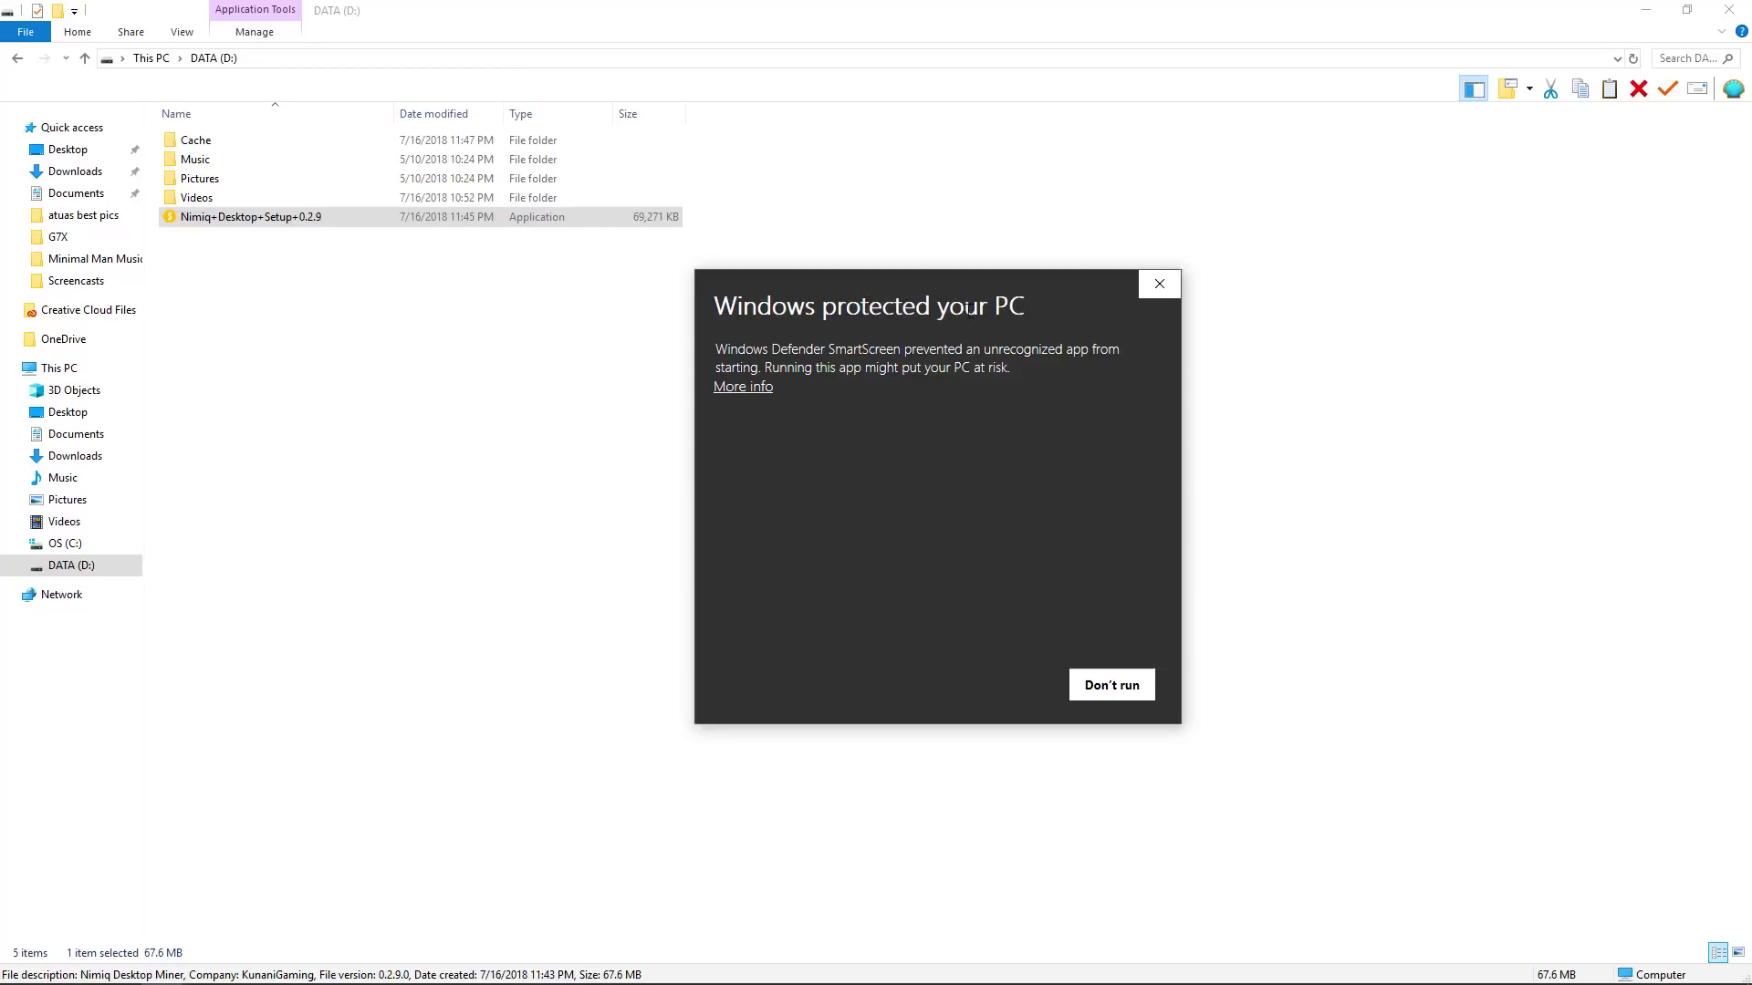
click(743, 386)
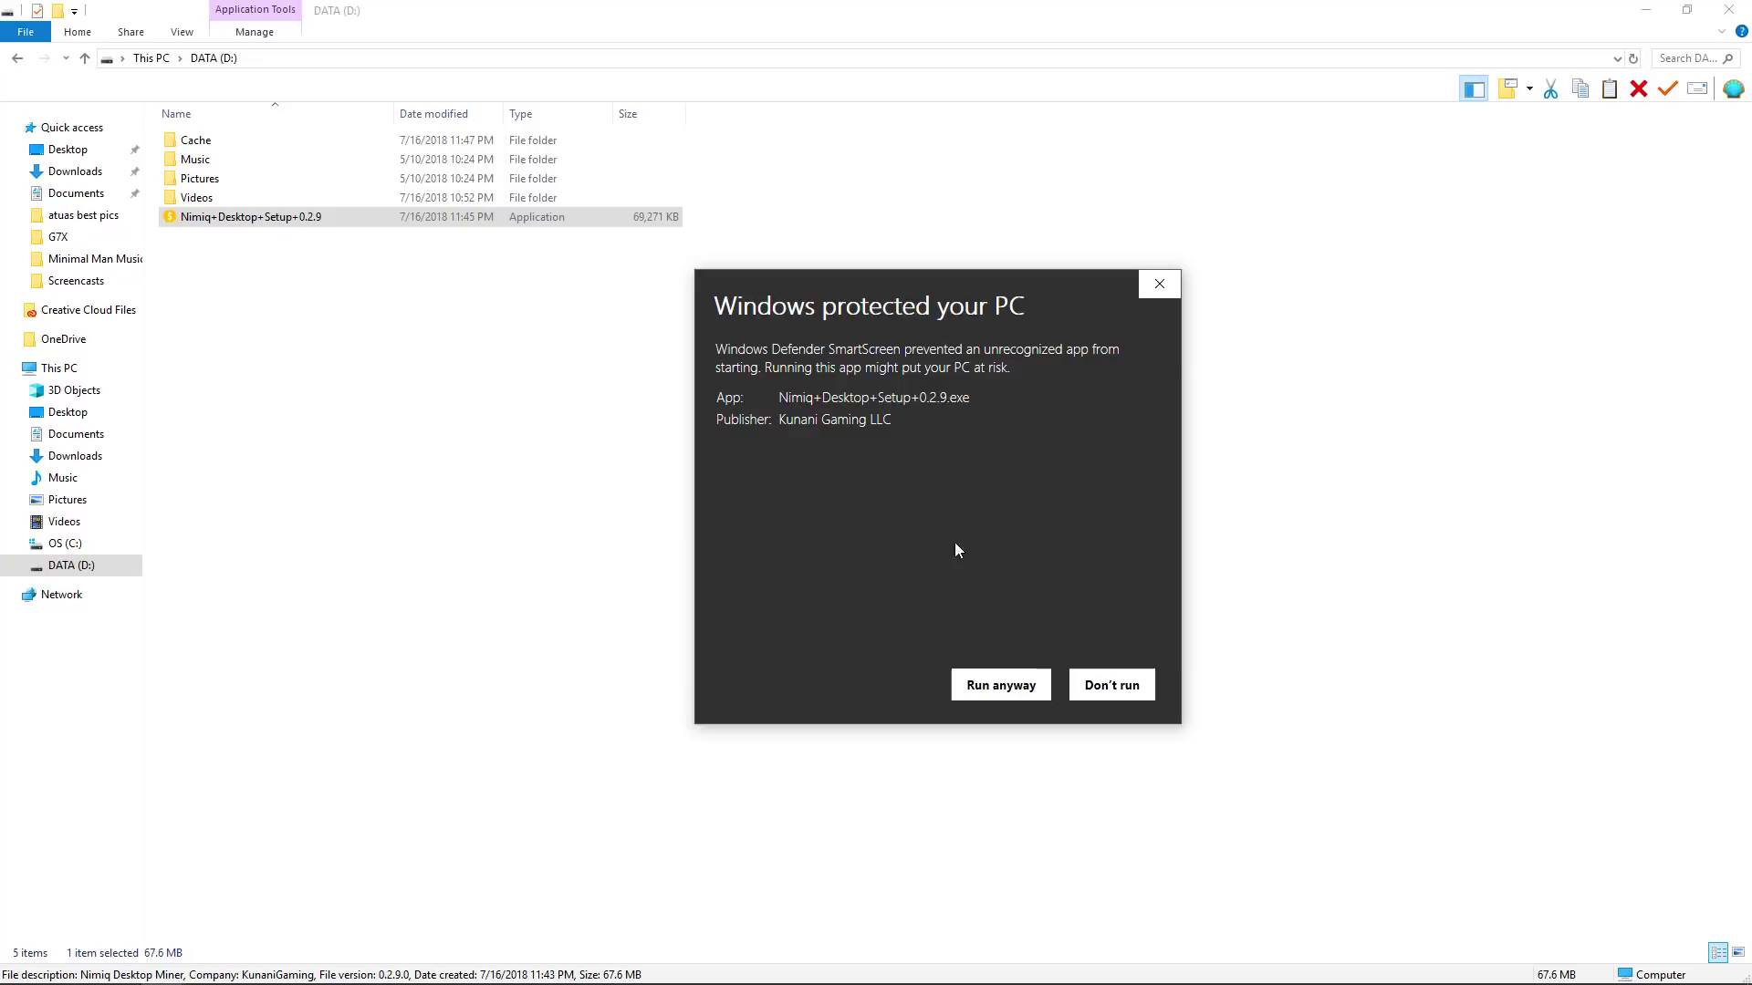
click(1001, 686)
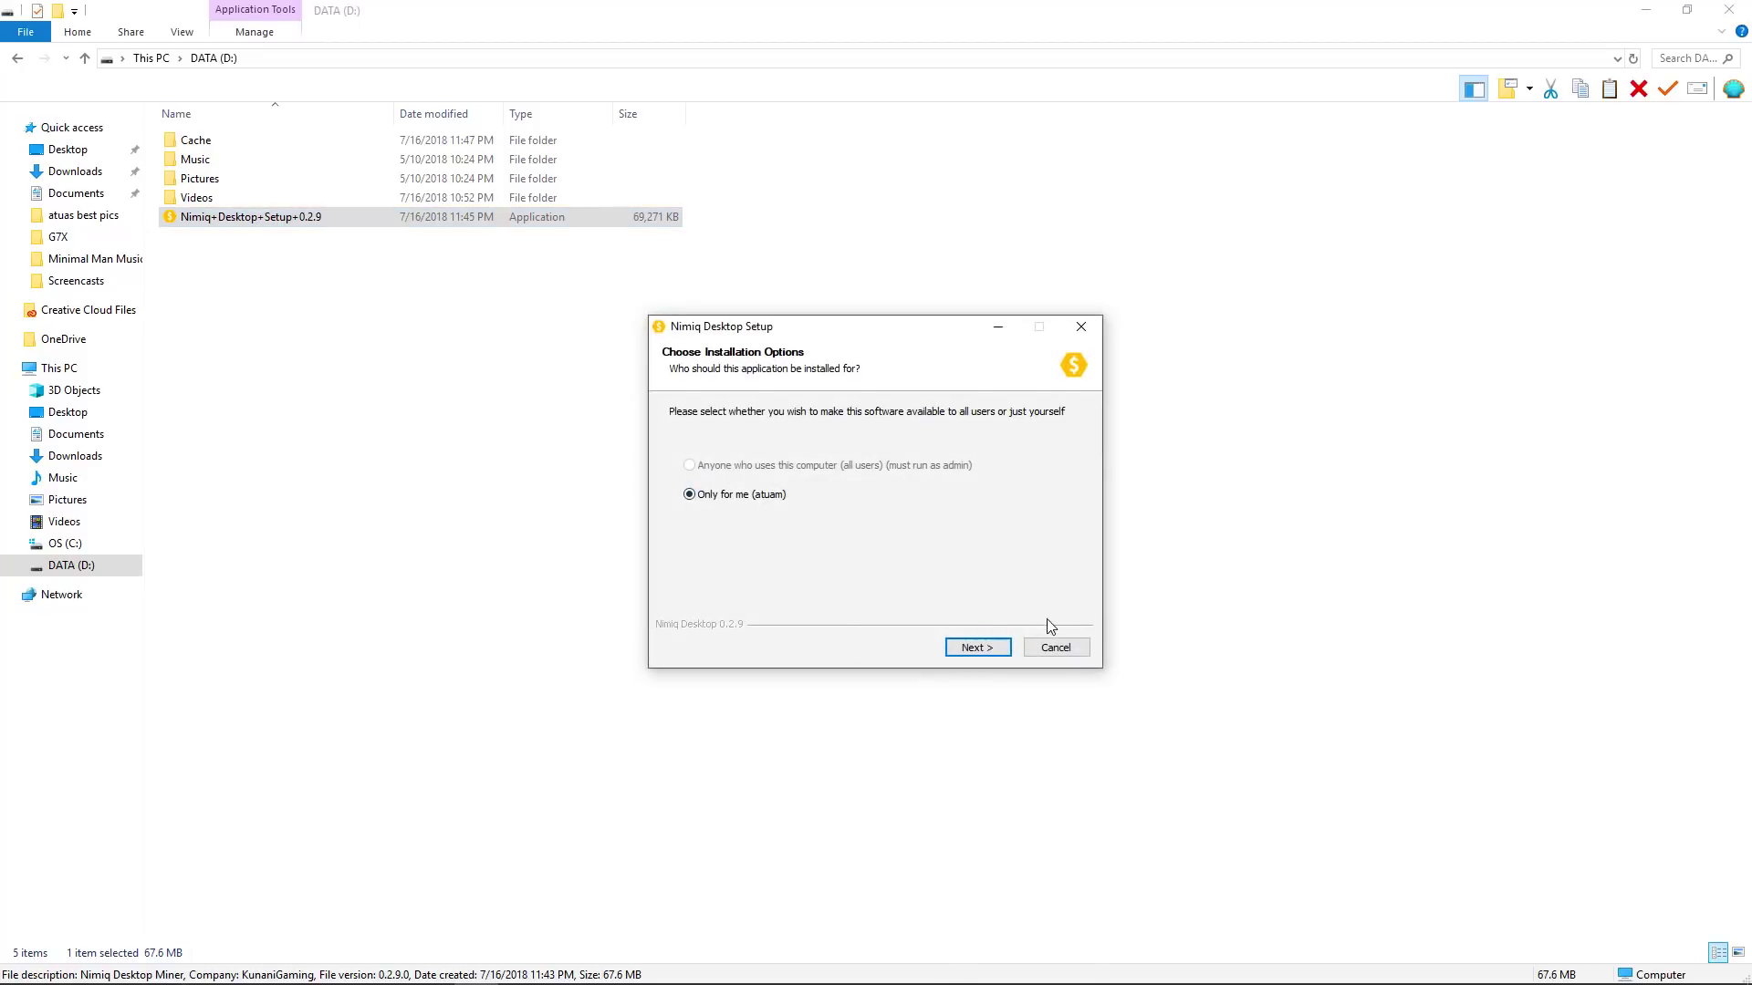
- Install Nimiq Desktop 0.2.9 only for the current user in the default folder, then launch it
click(990, 650)
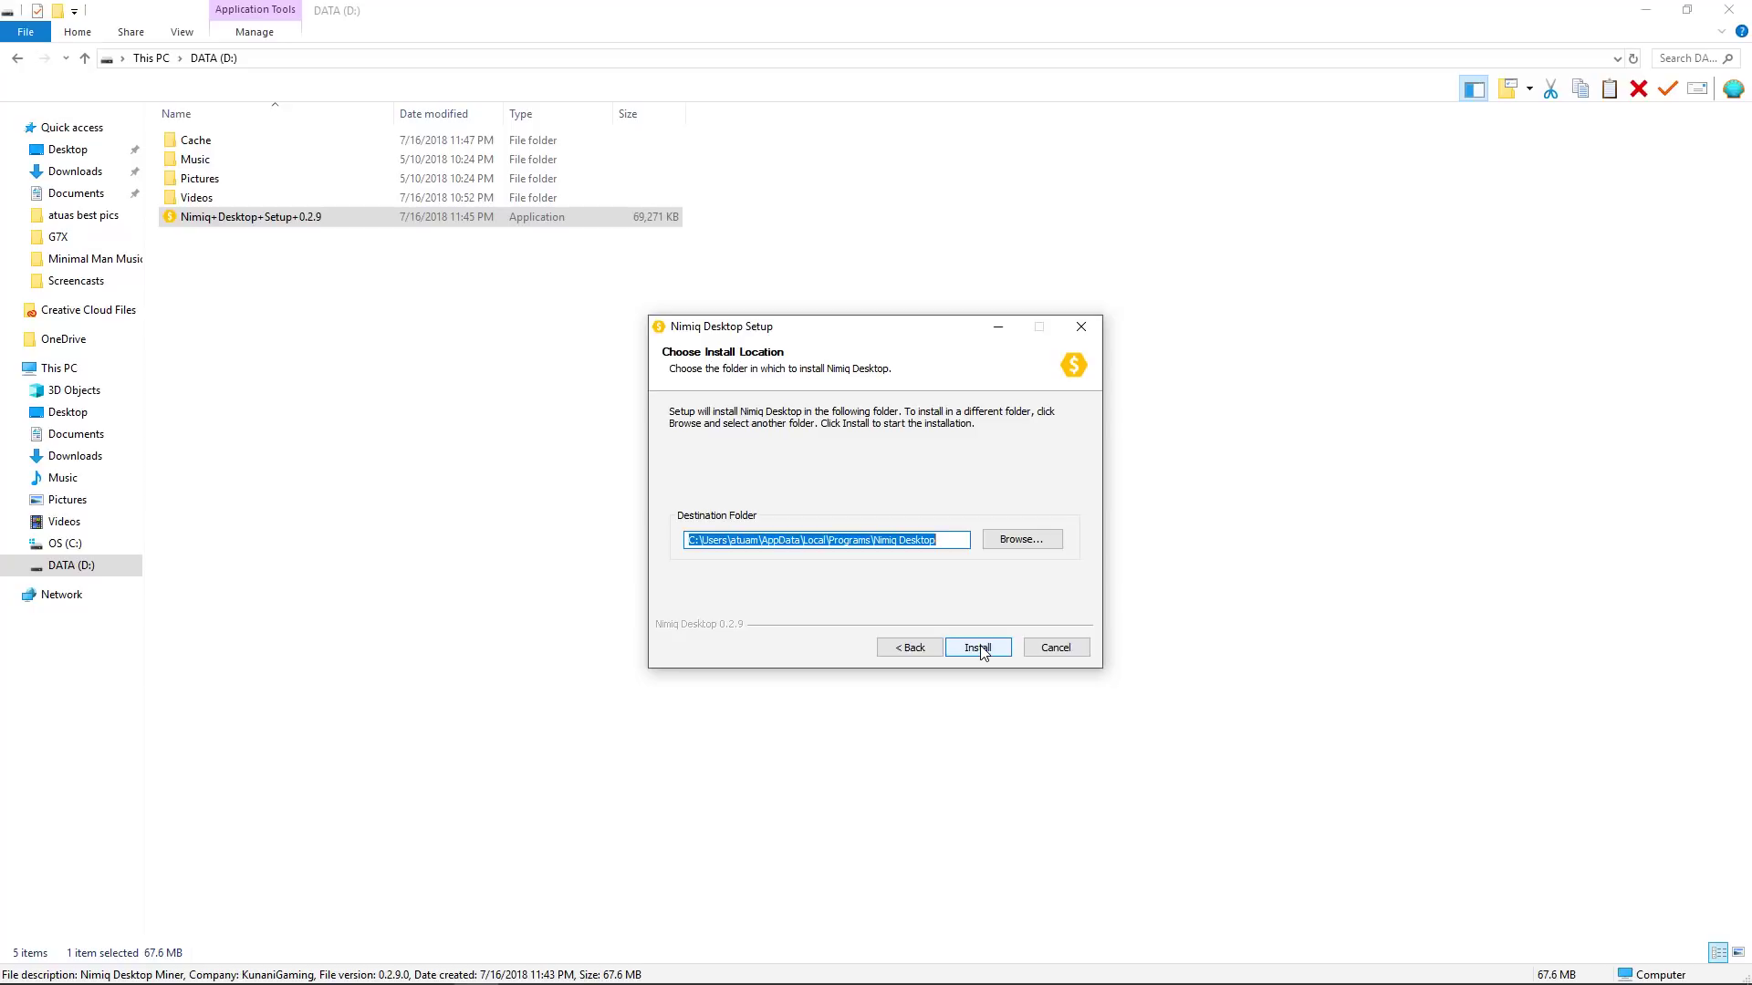
click(979, 648)
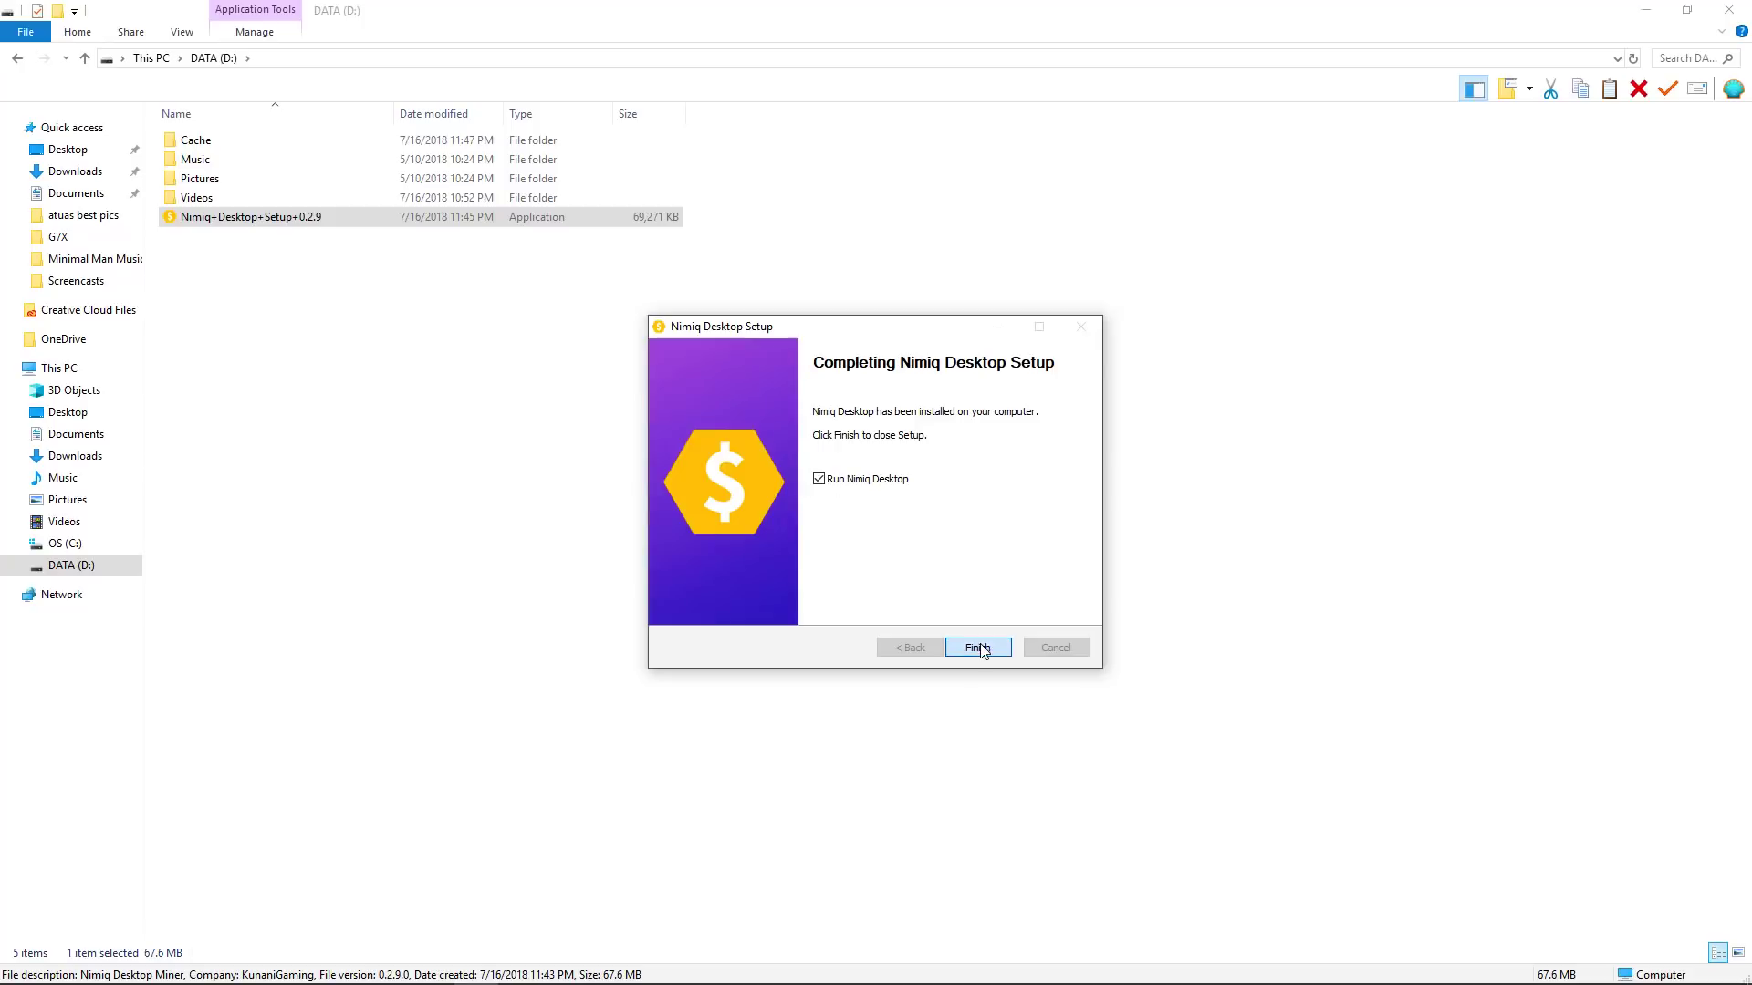
click(977, 648)
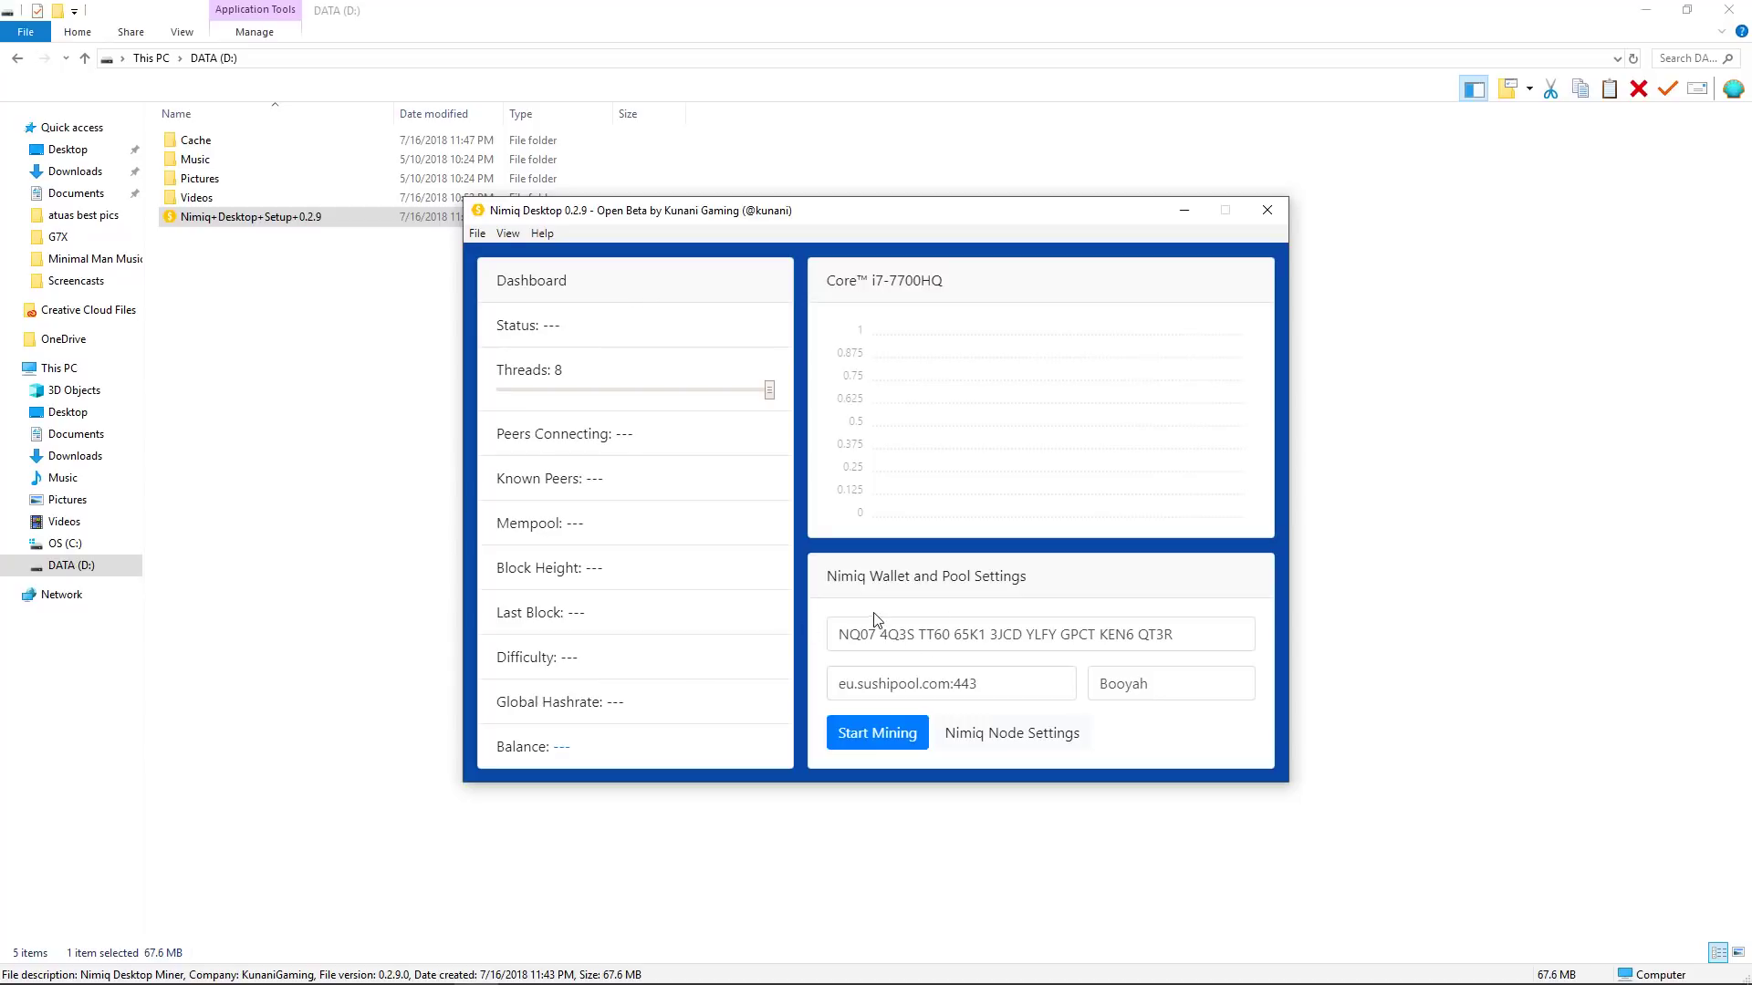
- Copy the wallet account's address from its Nimiq Safe details and return to Nimiq Desktop
click(918, 635)
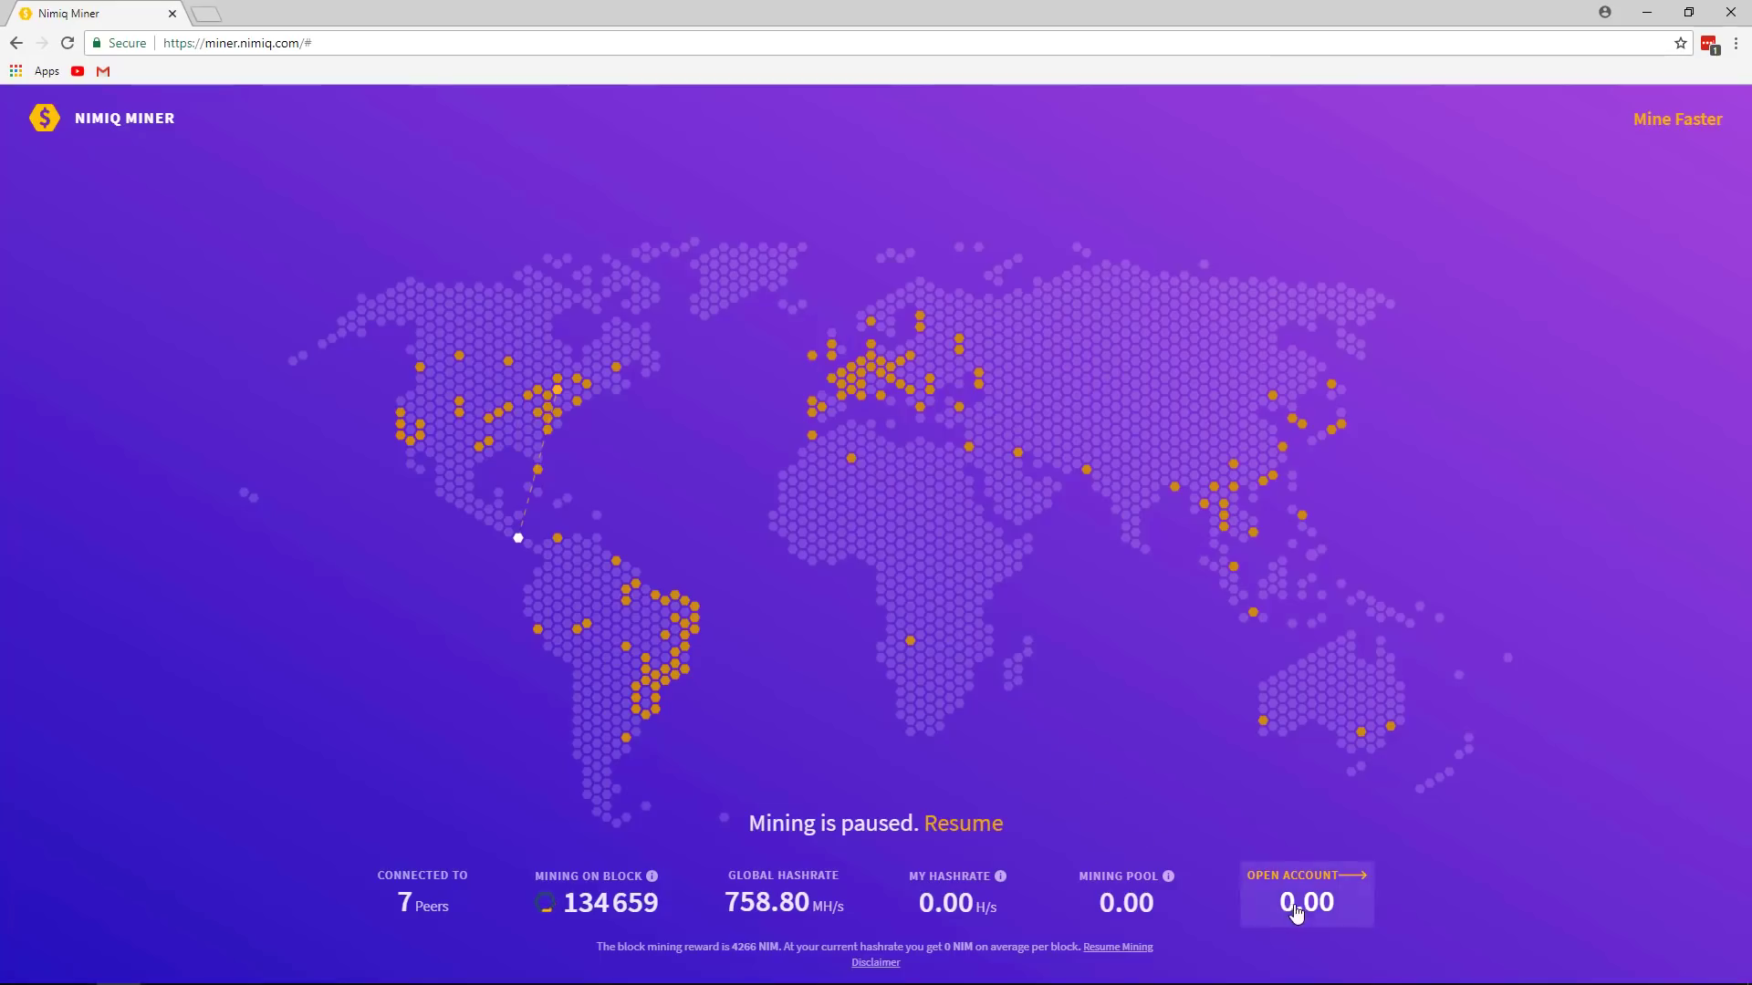
click(1297, 880)
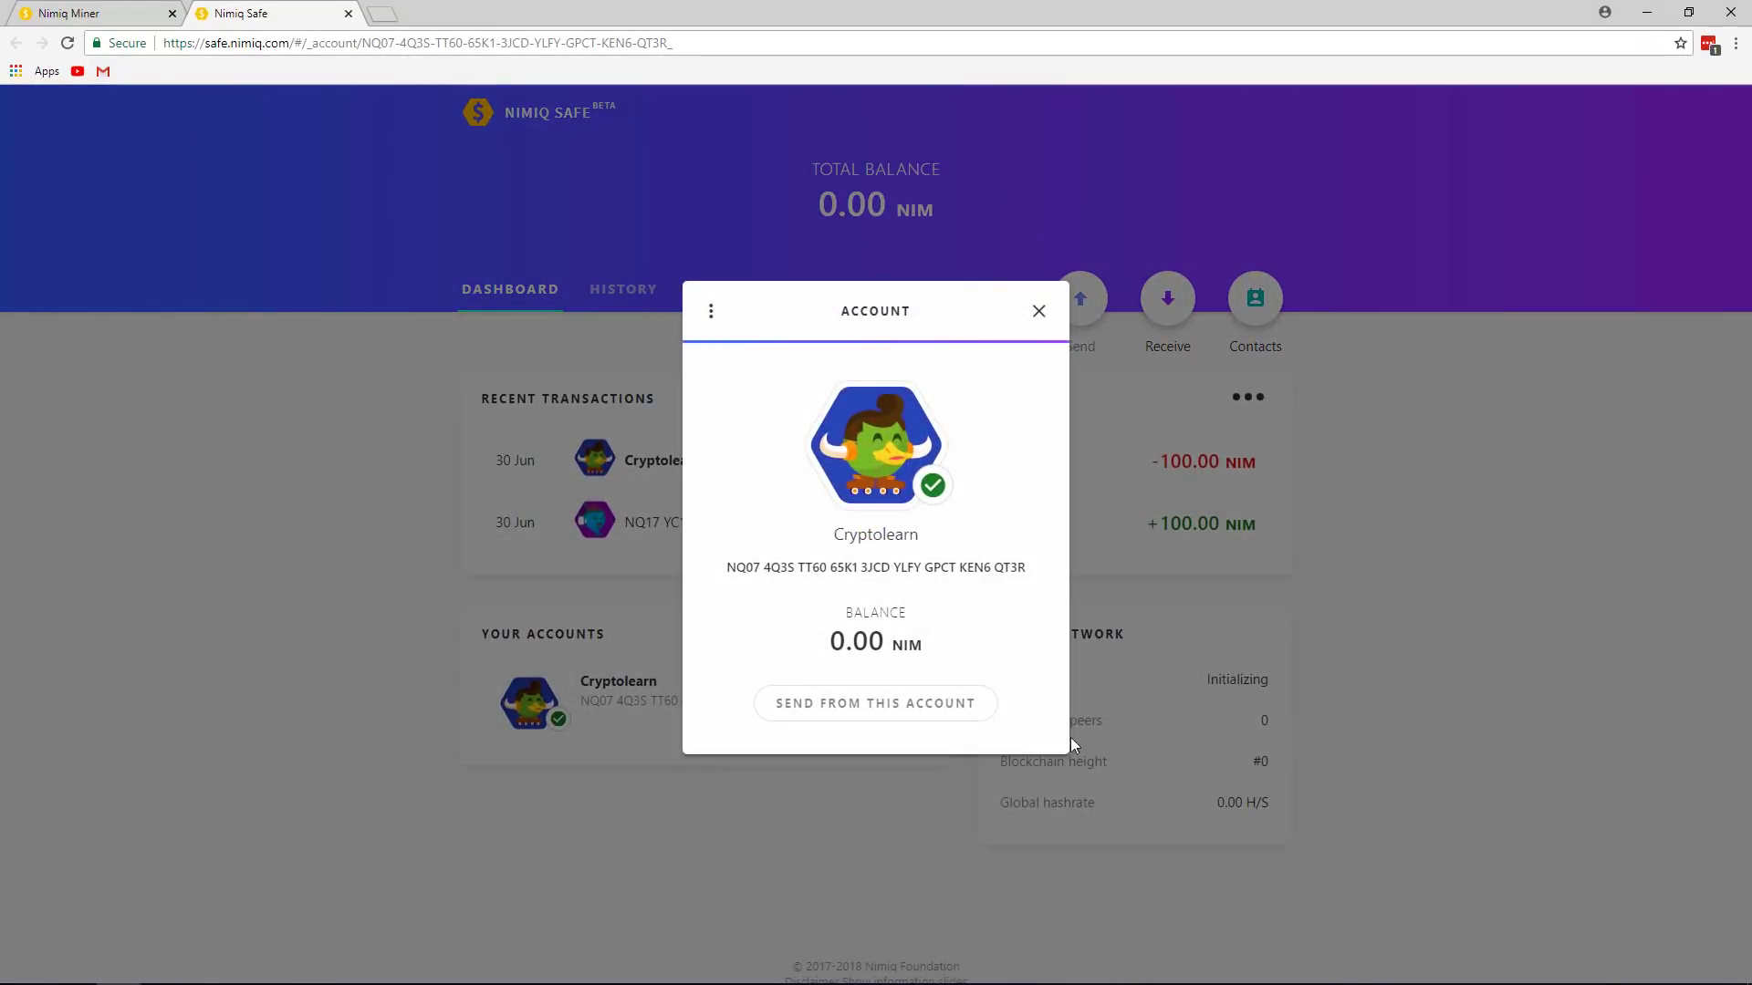
click(1031, 312)
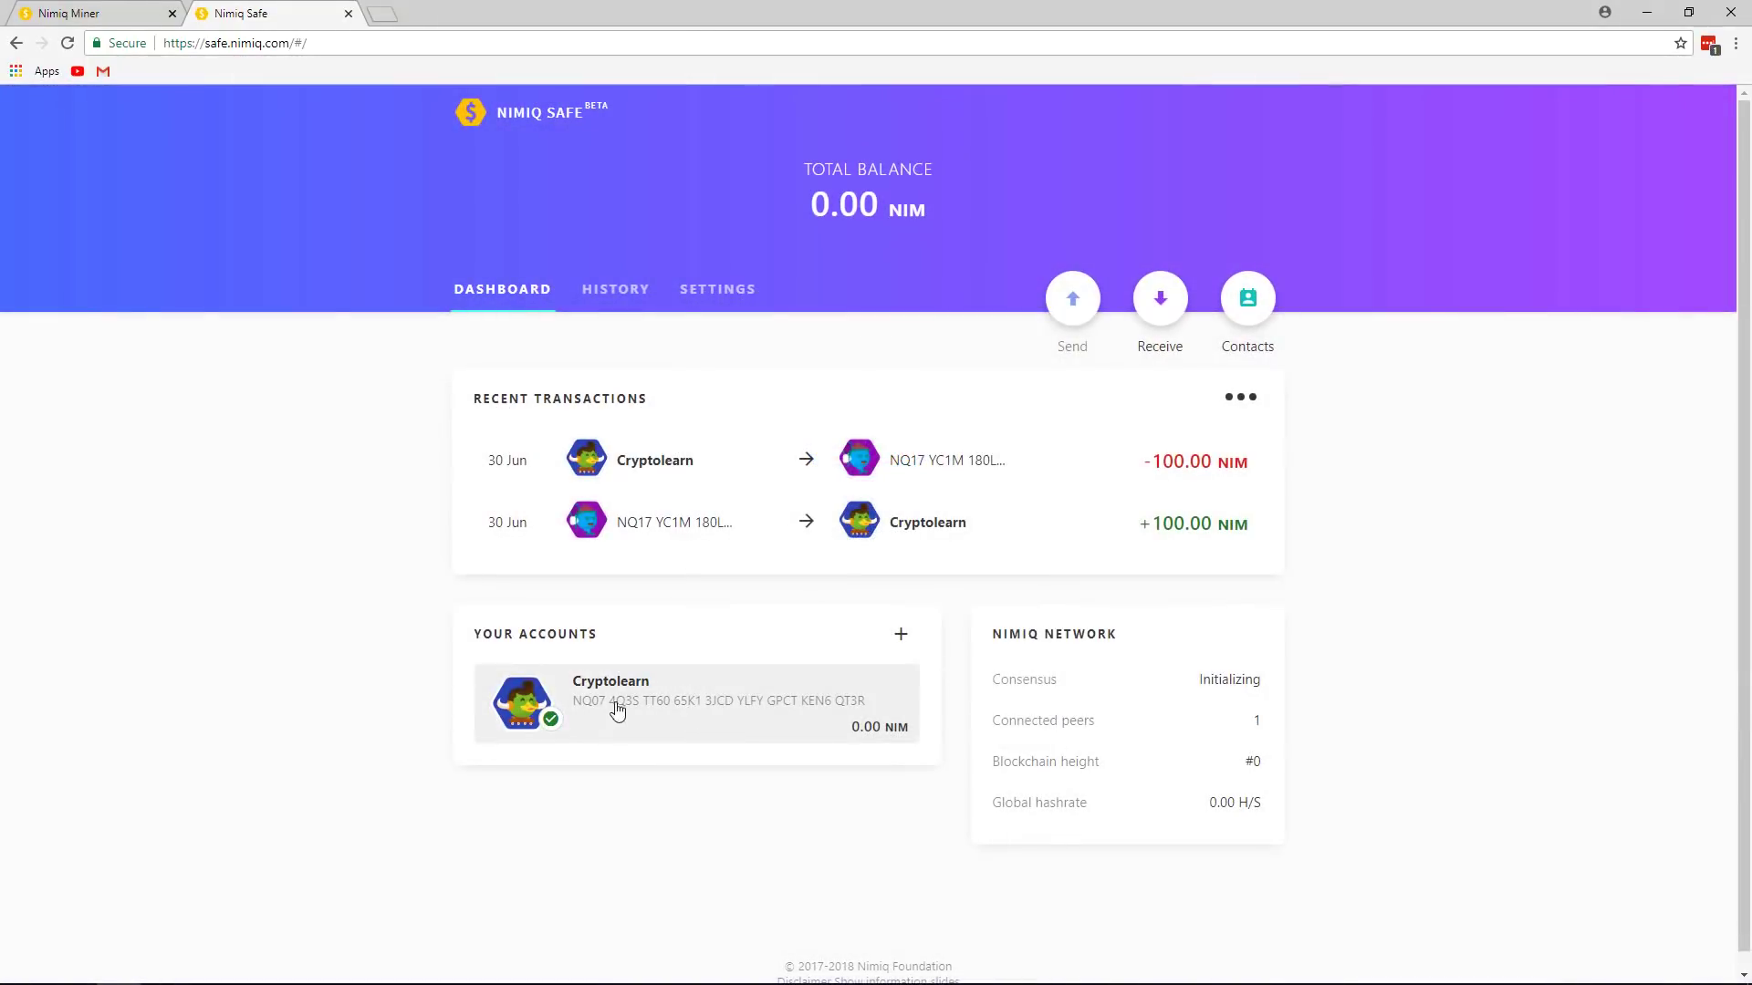
click(711, 686)
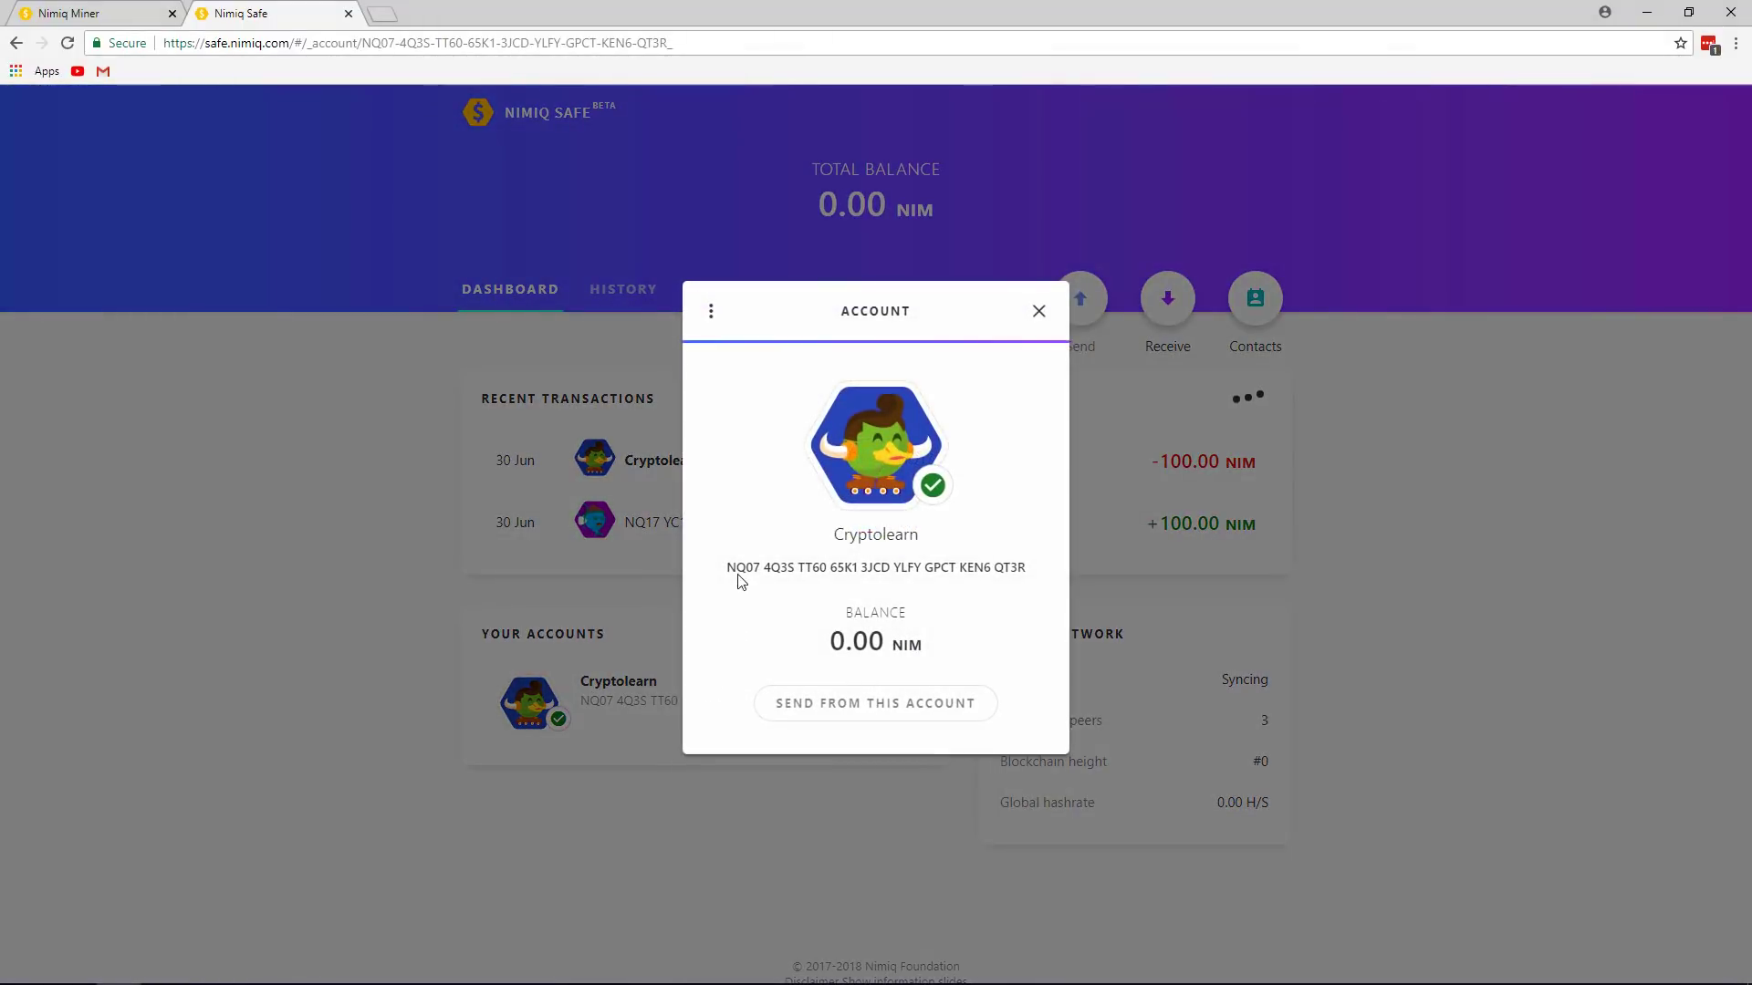
click(841, 570)
key(alt+Tab)
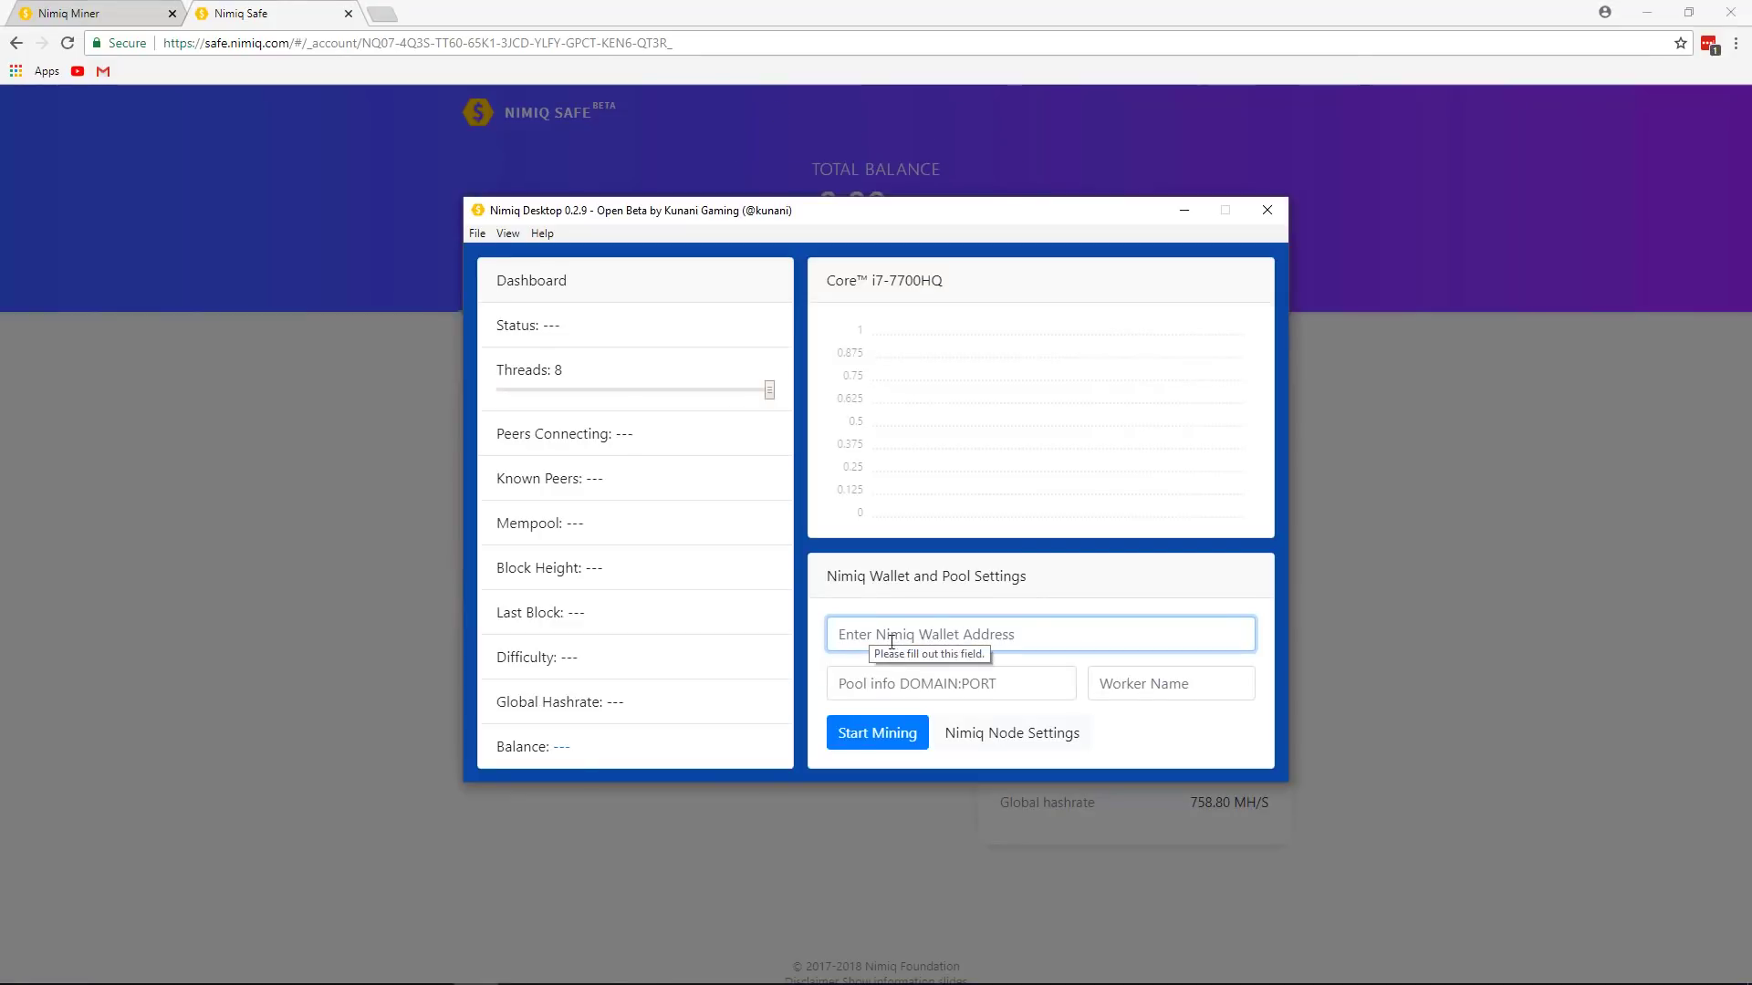
- Paste the wallet address, name the device Booyah, then view the miner site's Mining Pool details
key(ctrl+v)
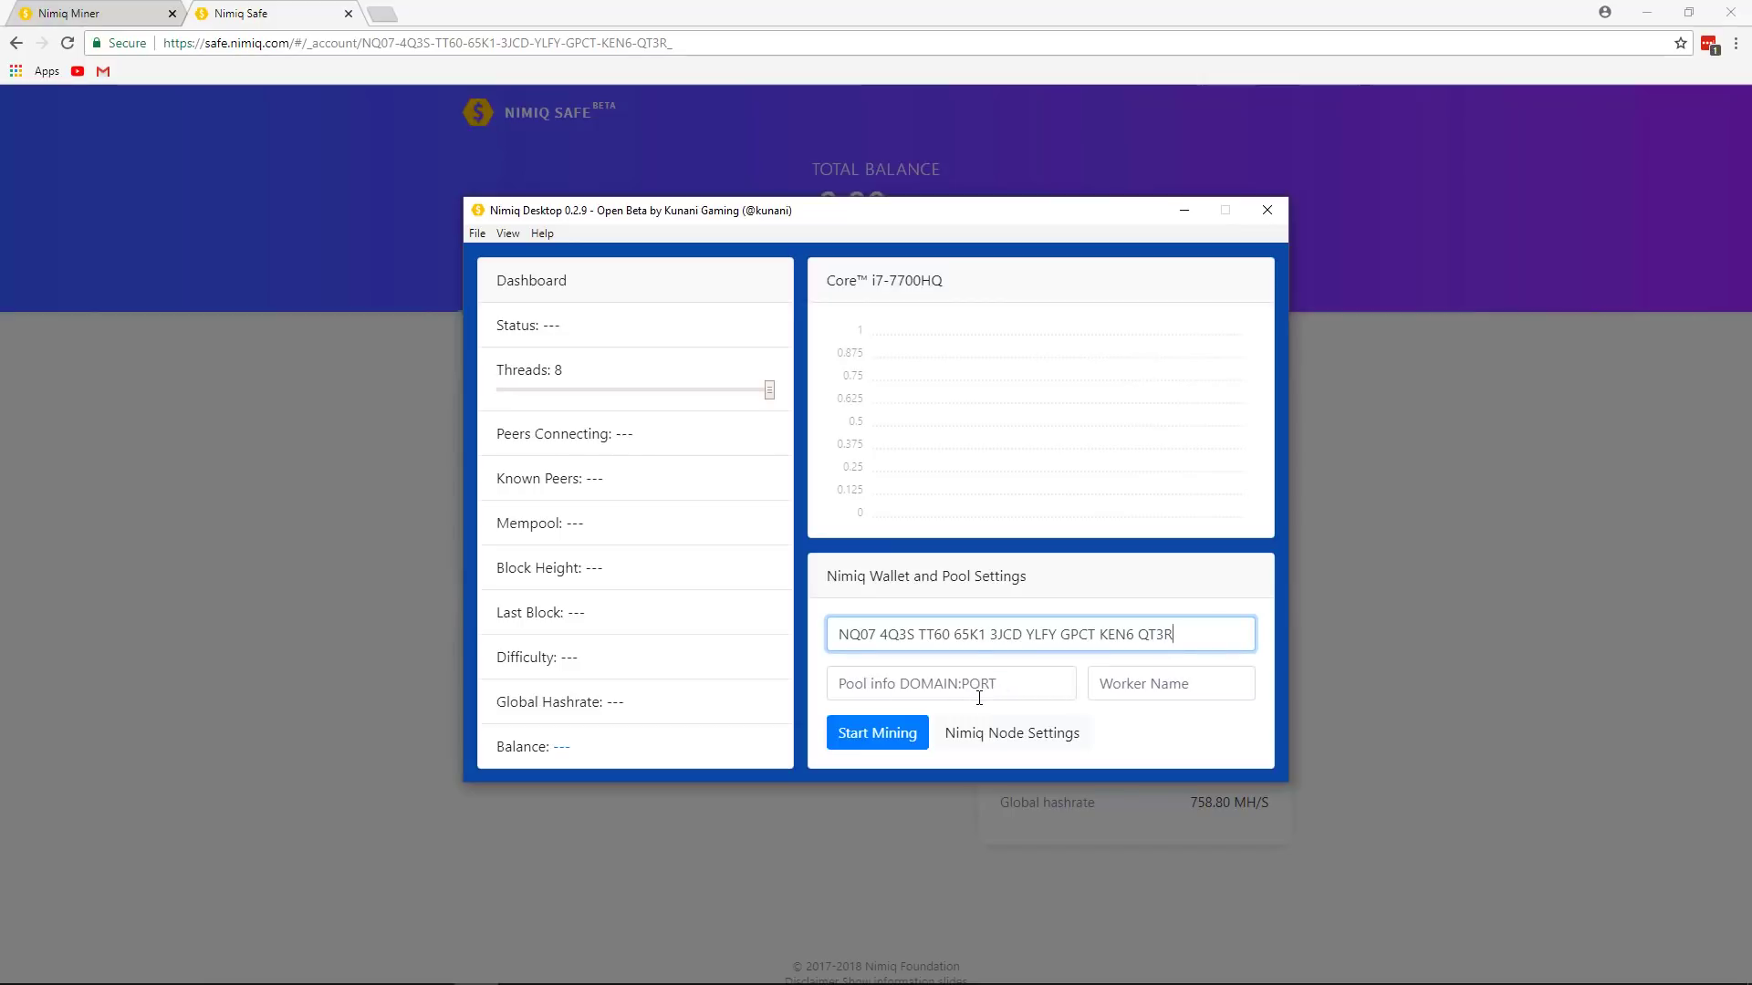
click(1122, 683)
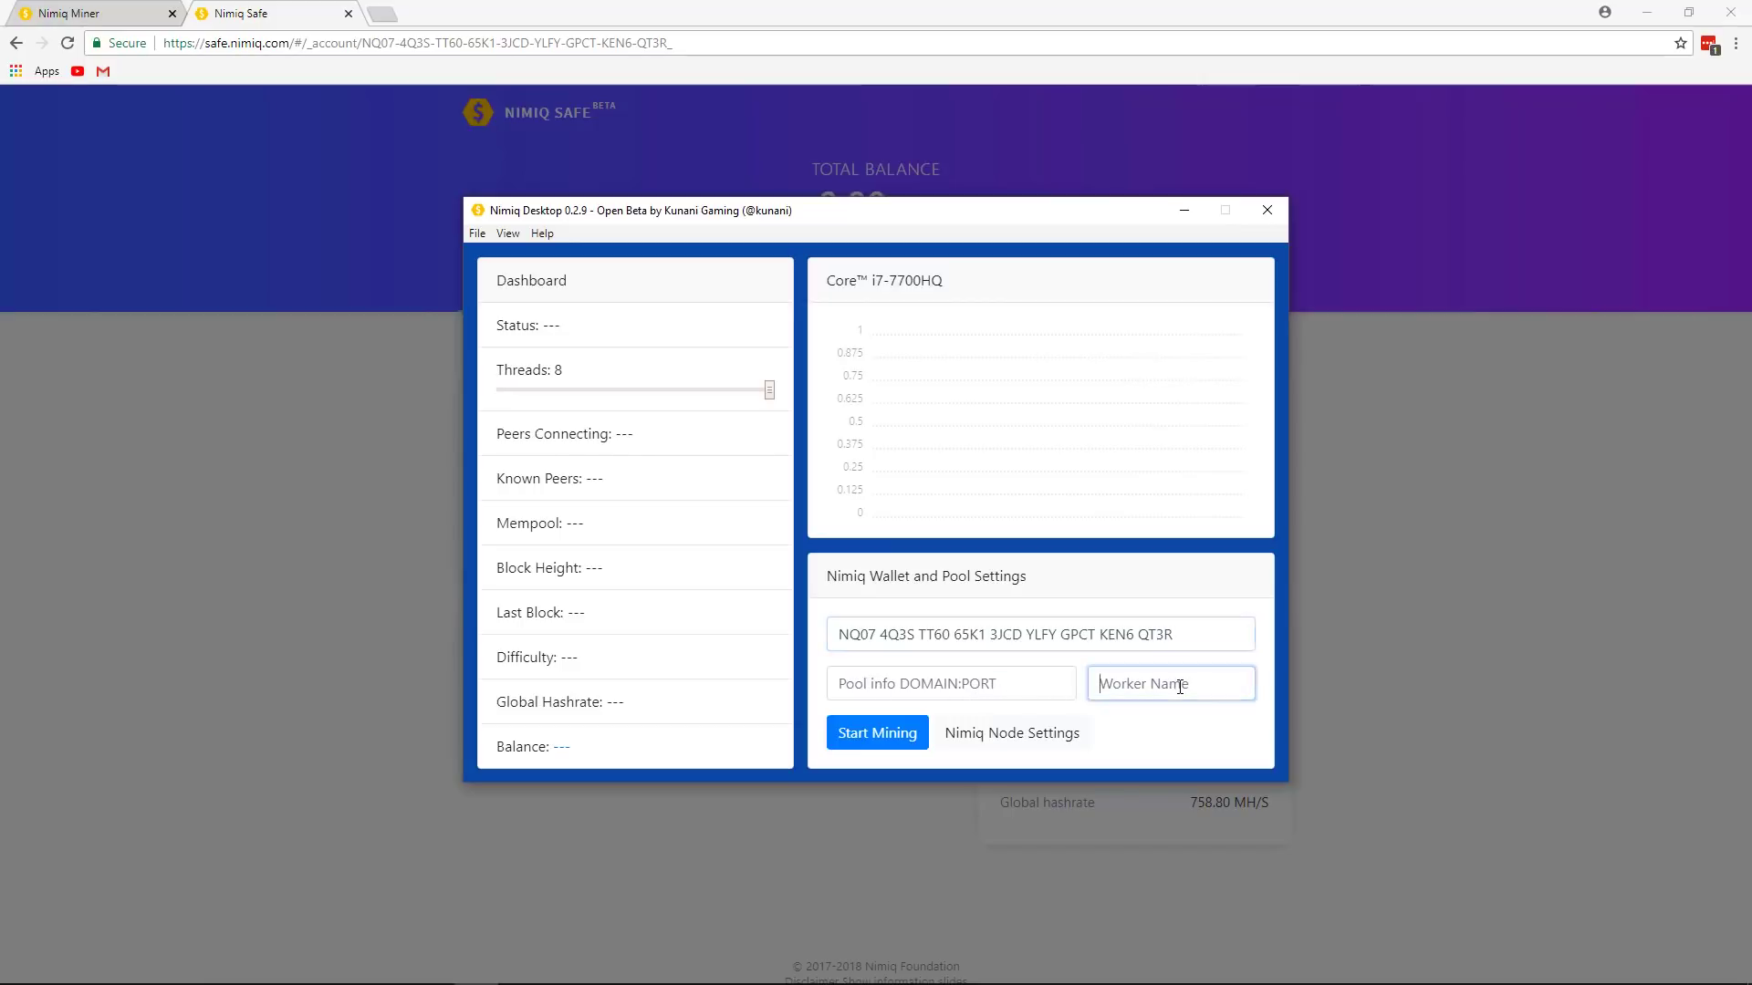
text(Booyah)
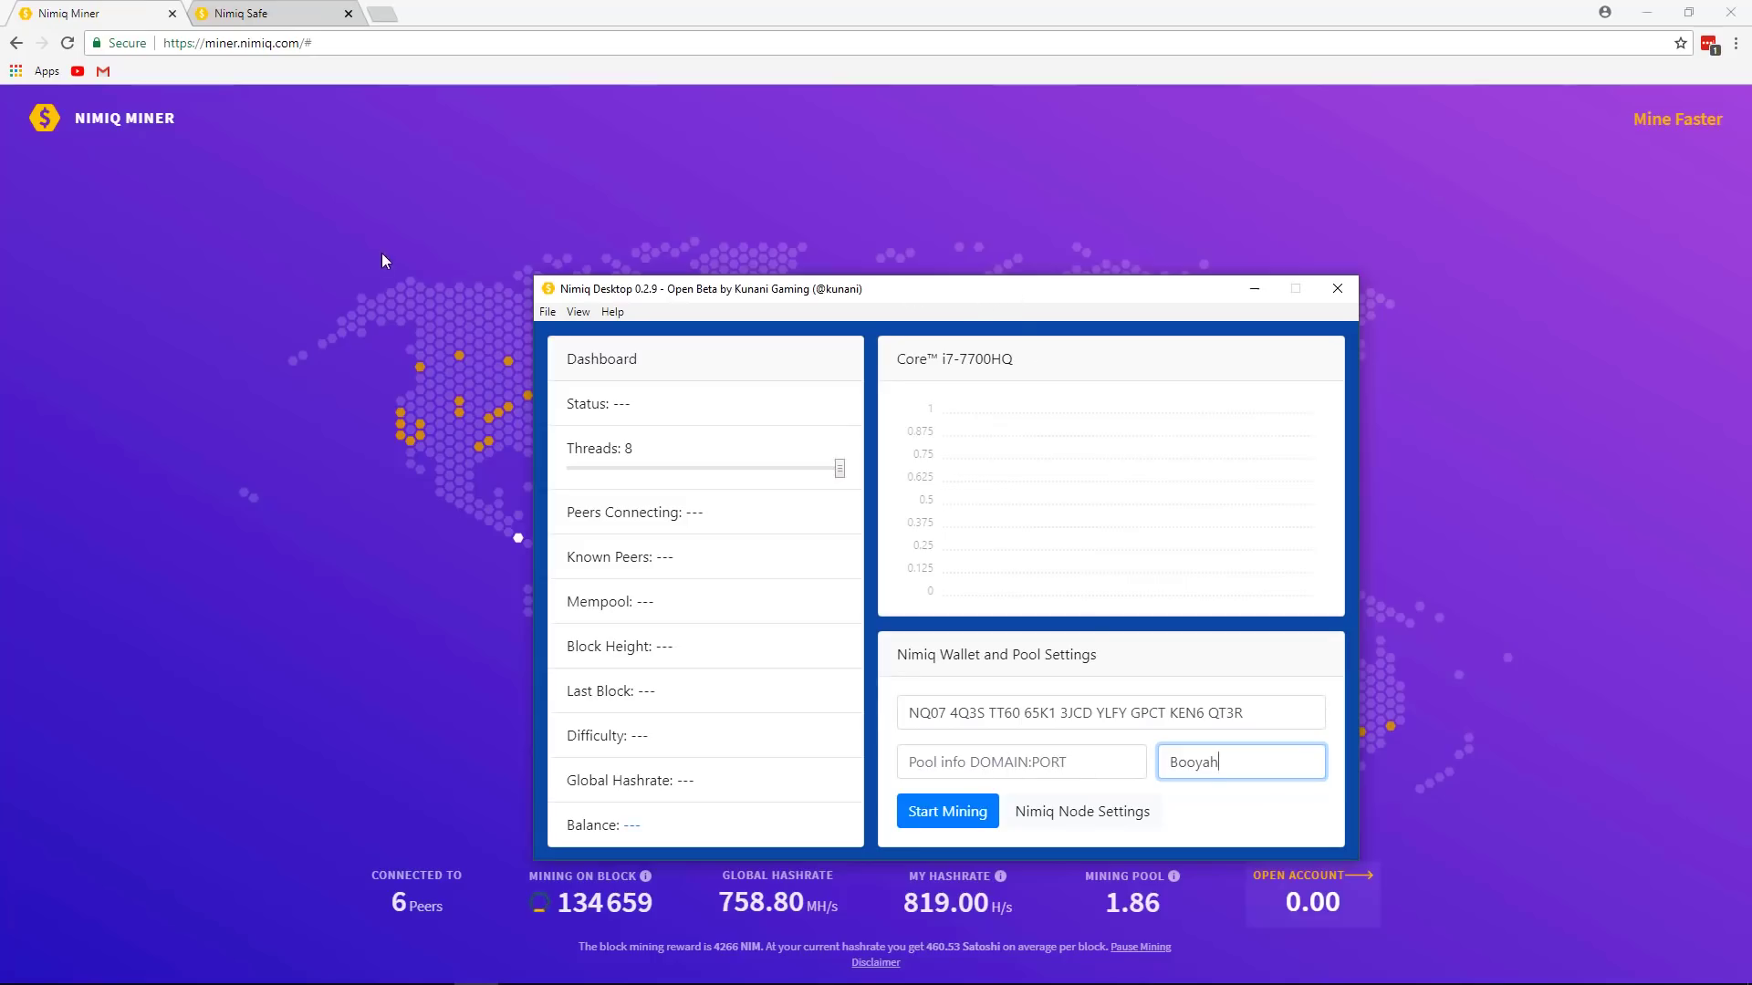
click(1240, 296)
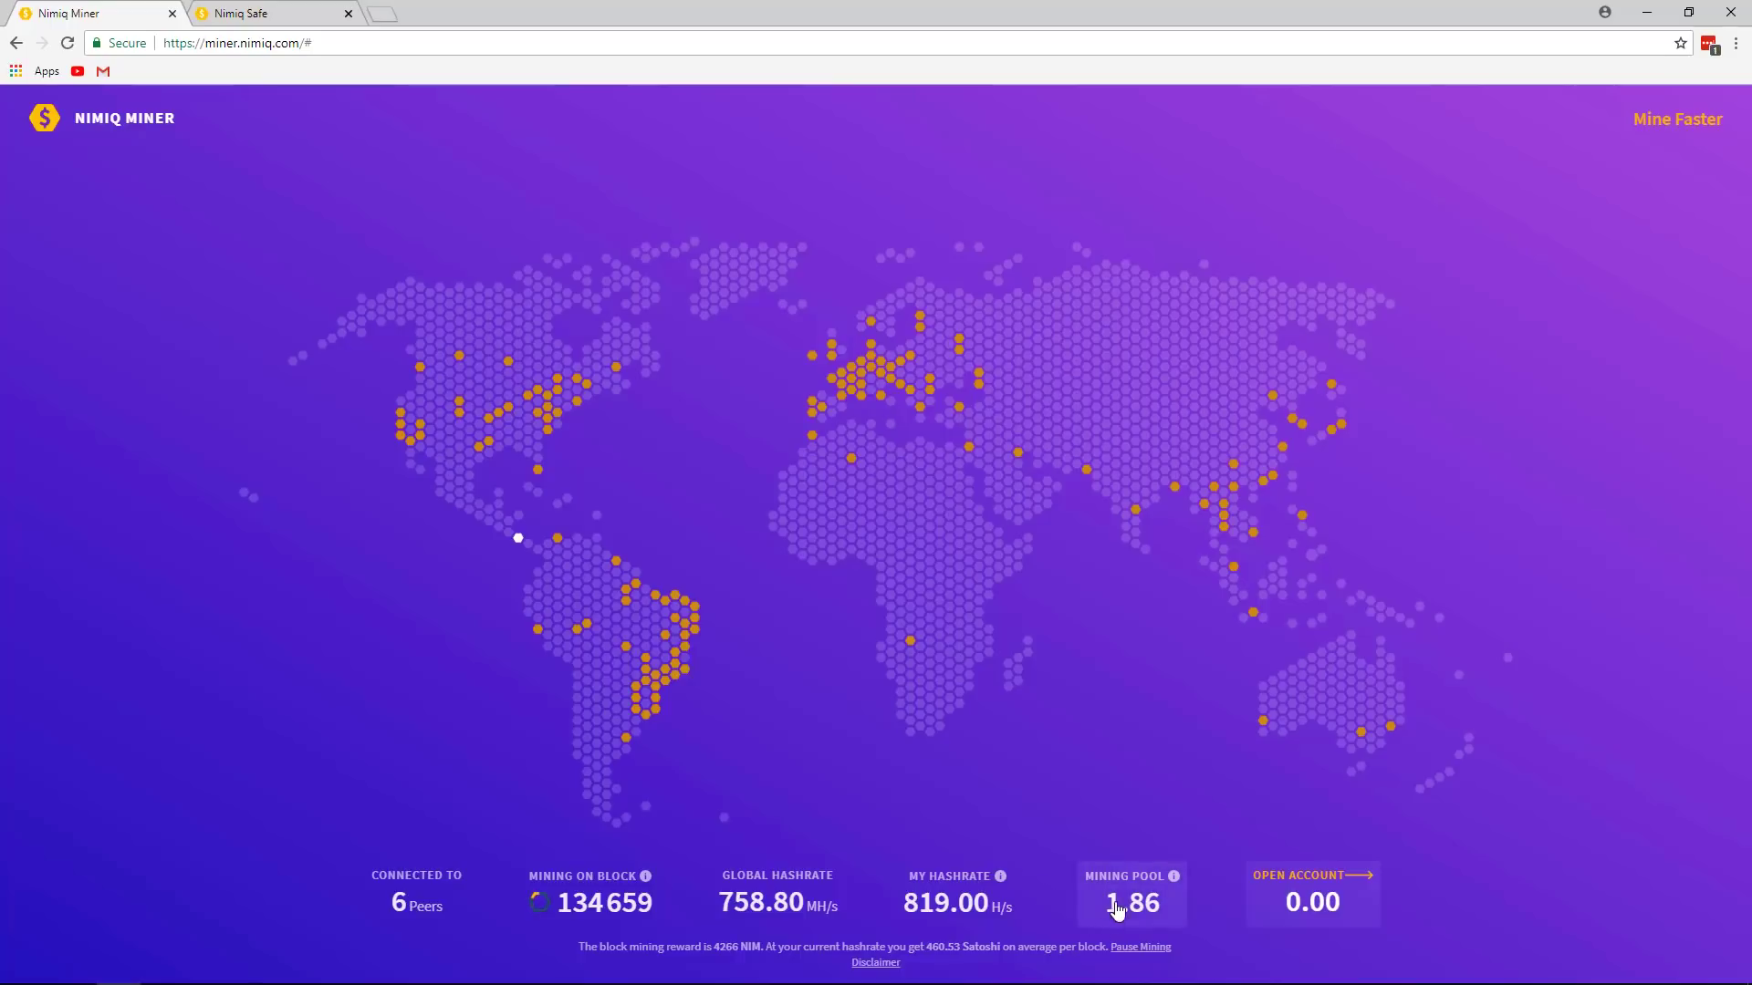
click(1137, 879)
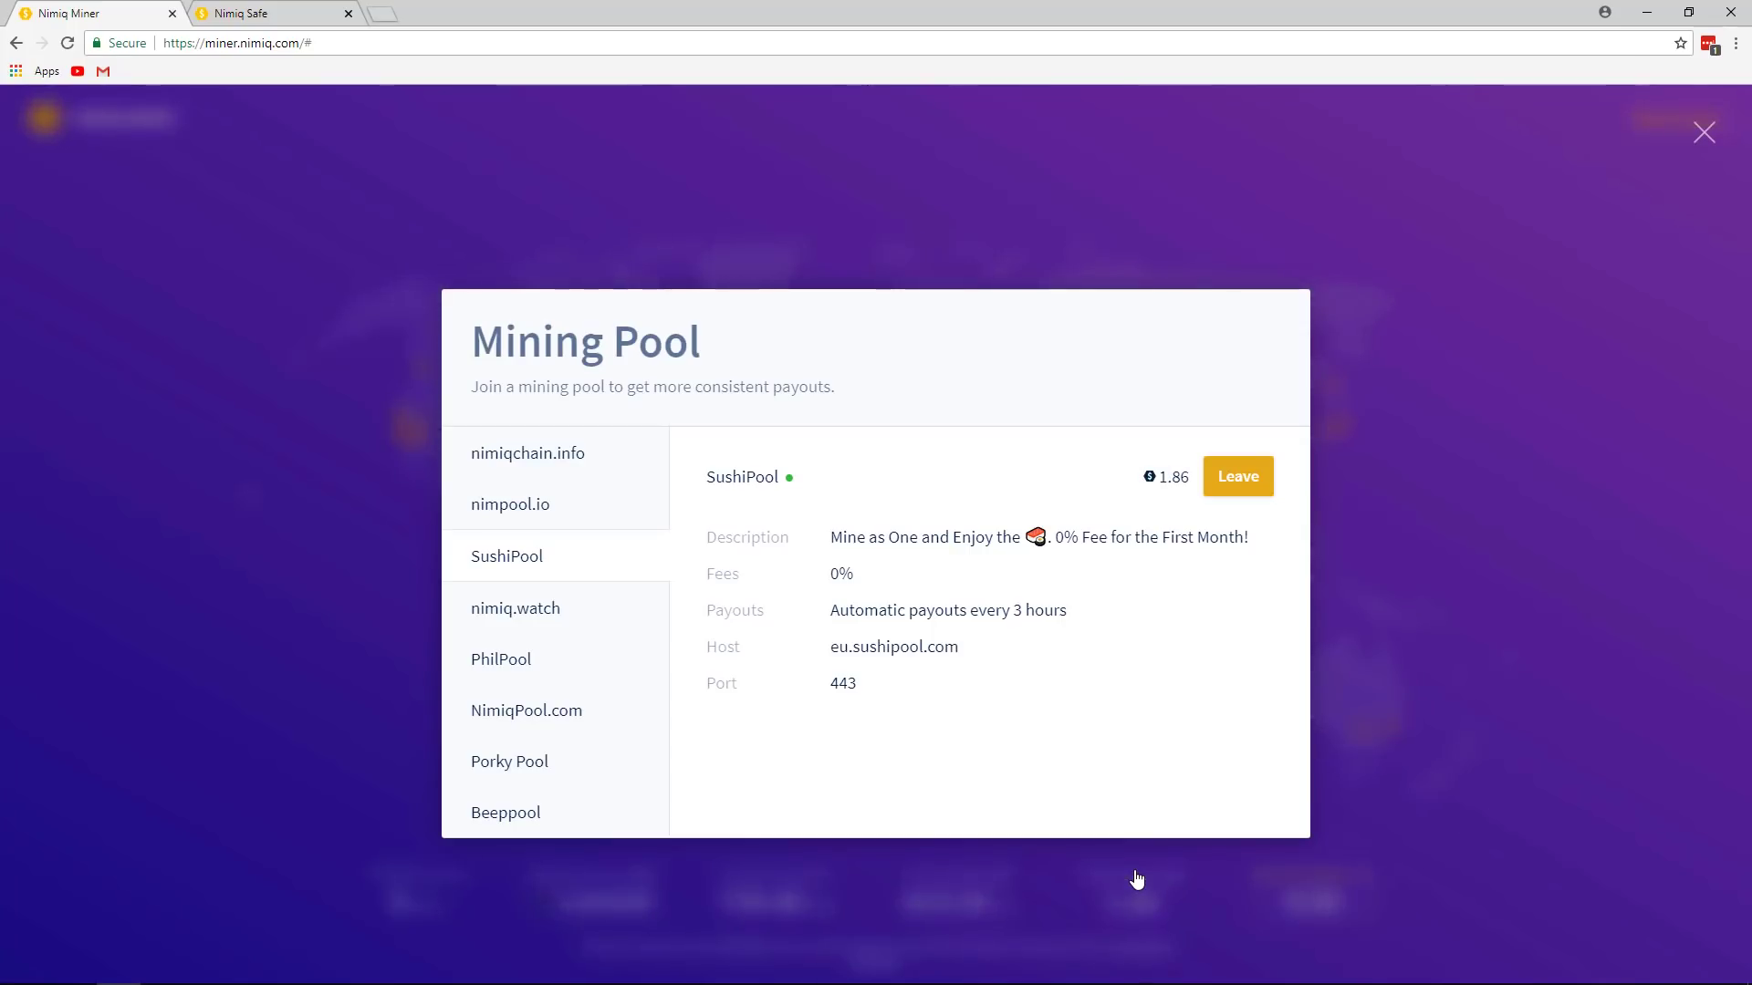
- Compare nimiq.watch with SushiPool and copy SushiPool's host eu.sushipool.com
click(591, 621)
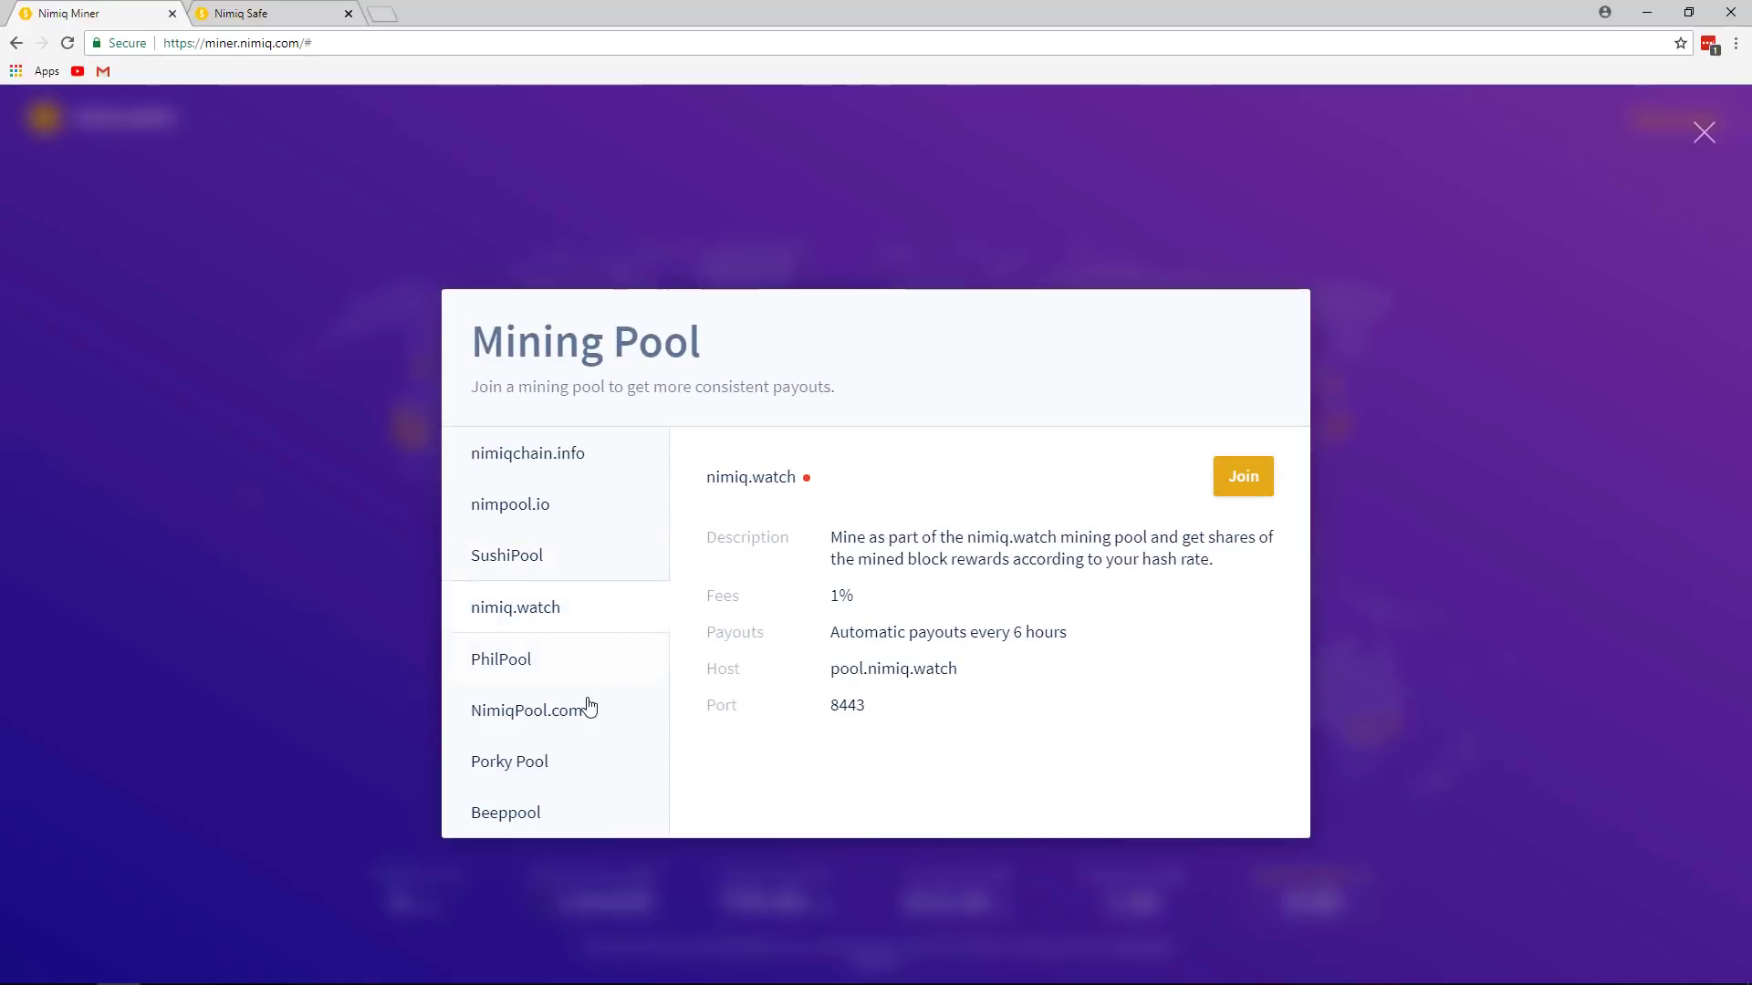
click(586, 554)
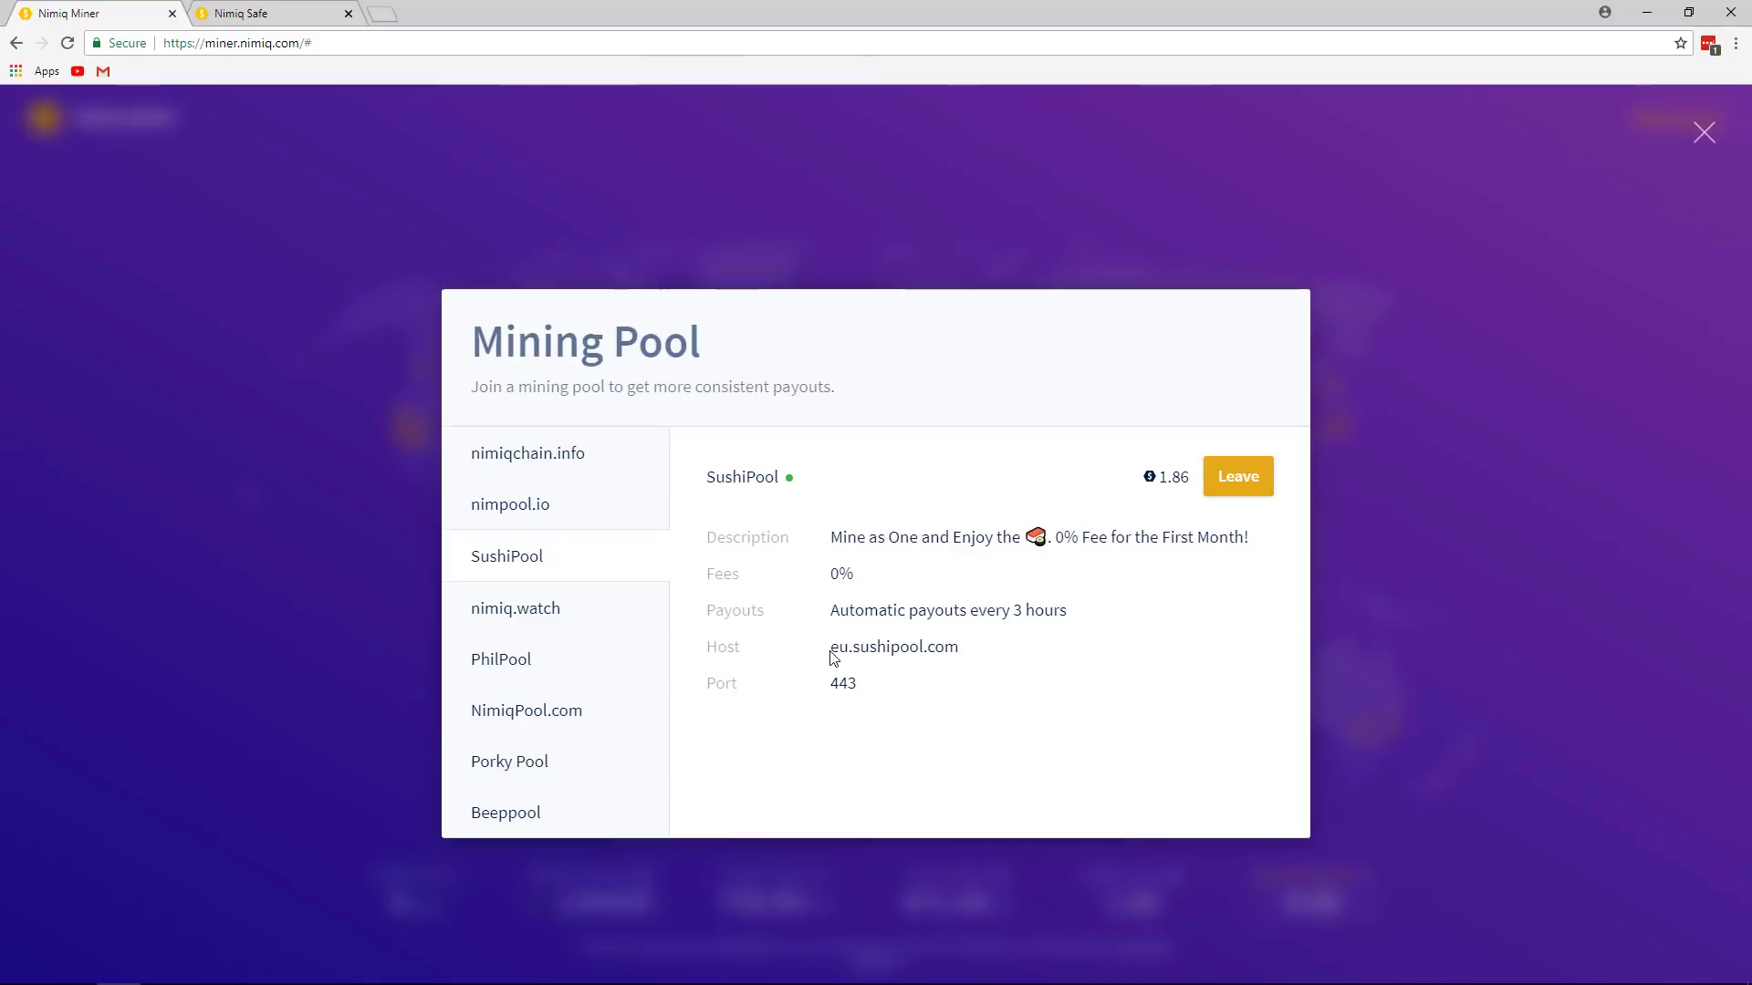
drag(830, 650, 977, 649)
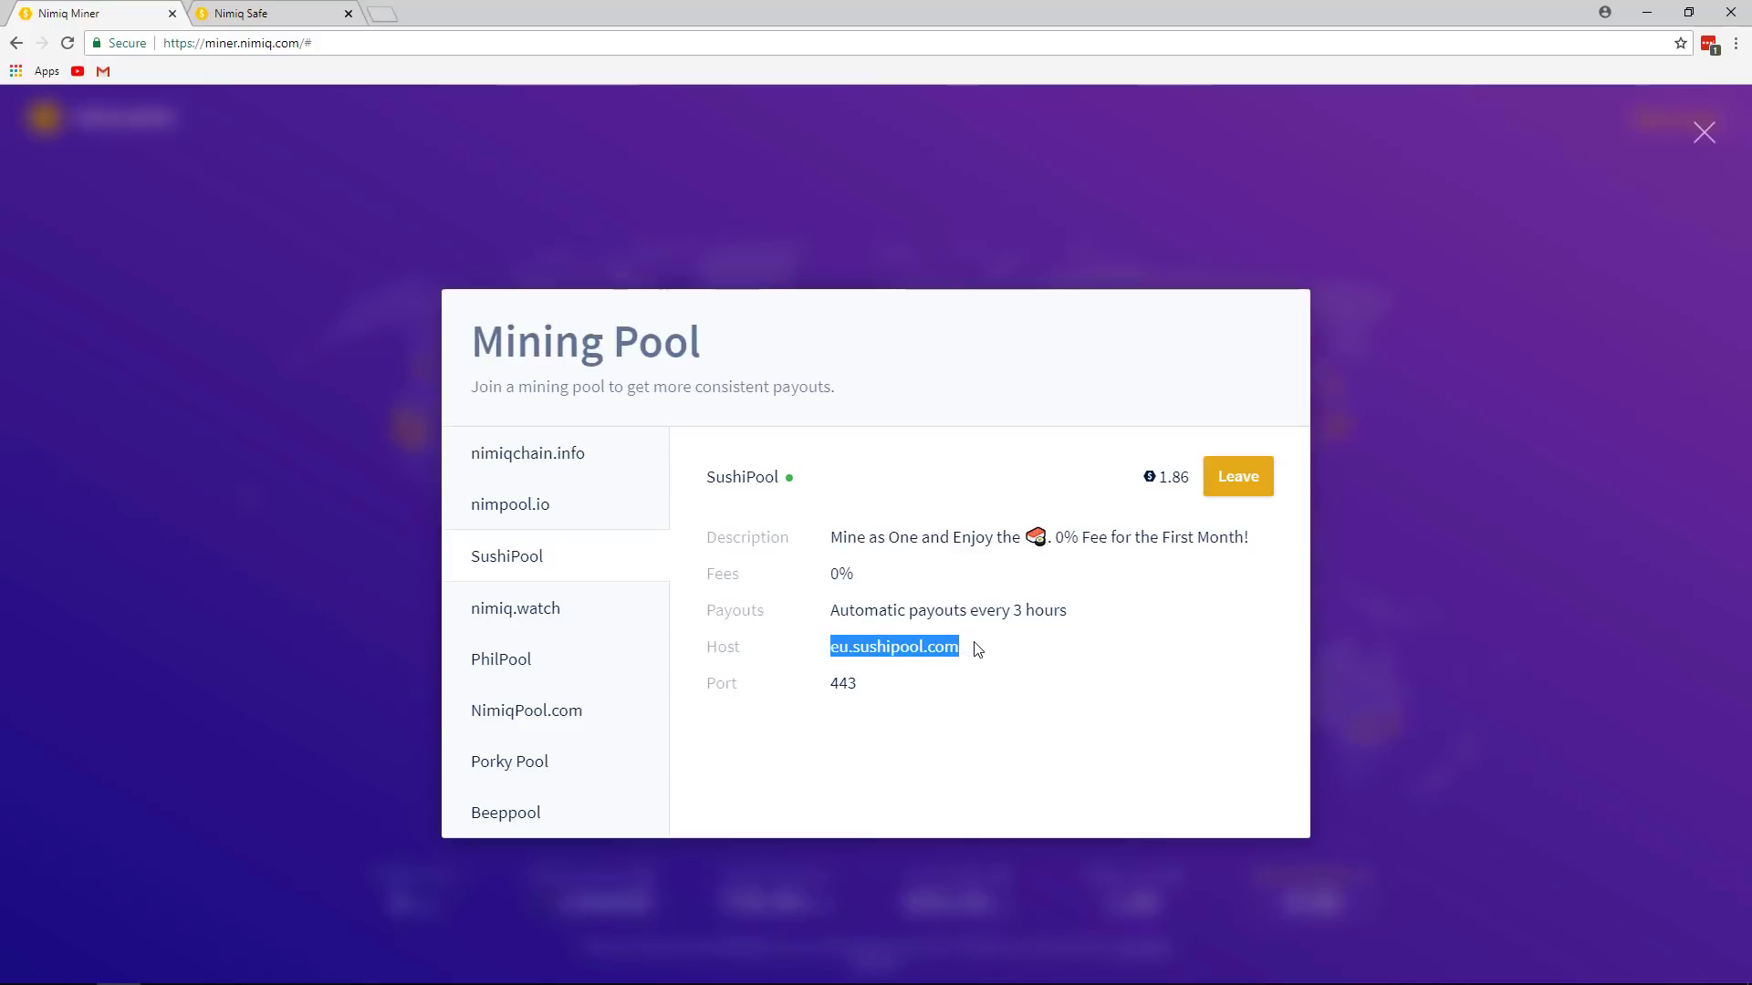
click(644, 622)
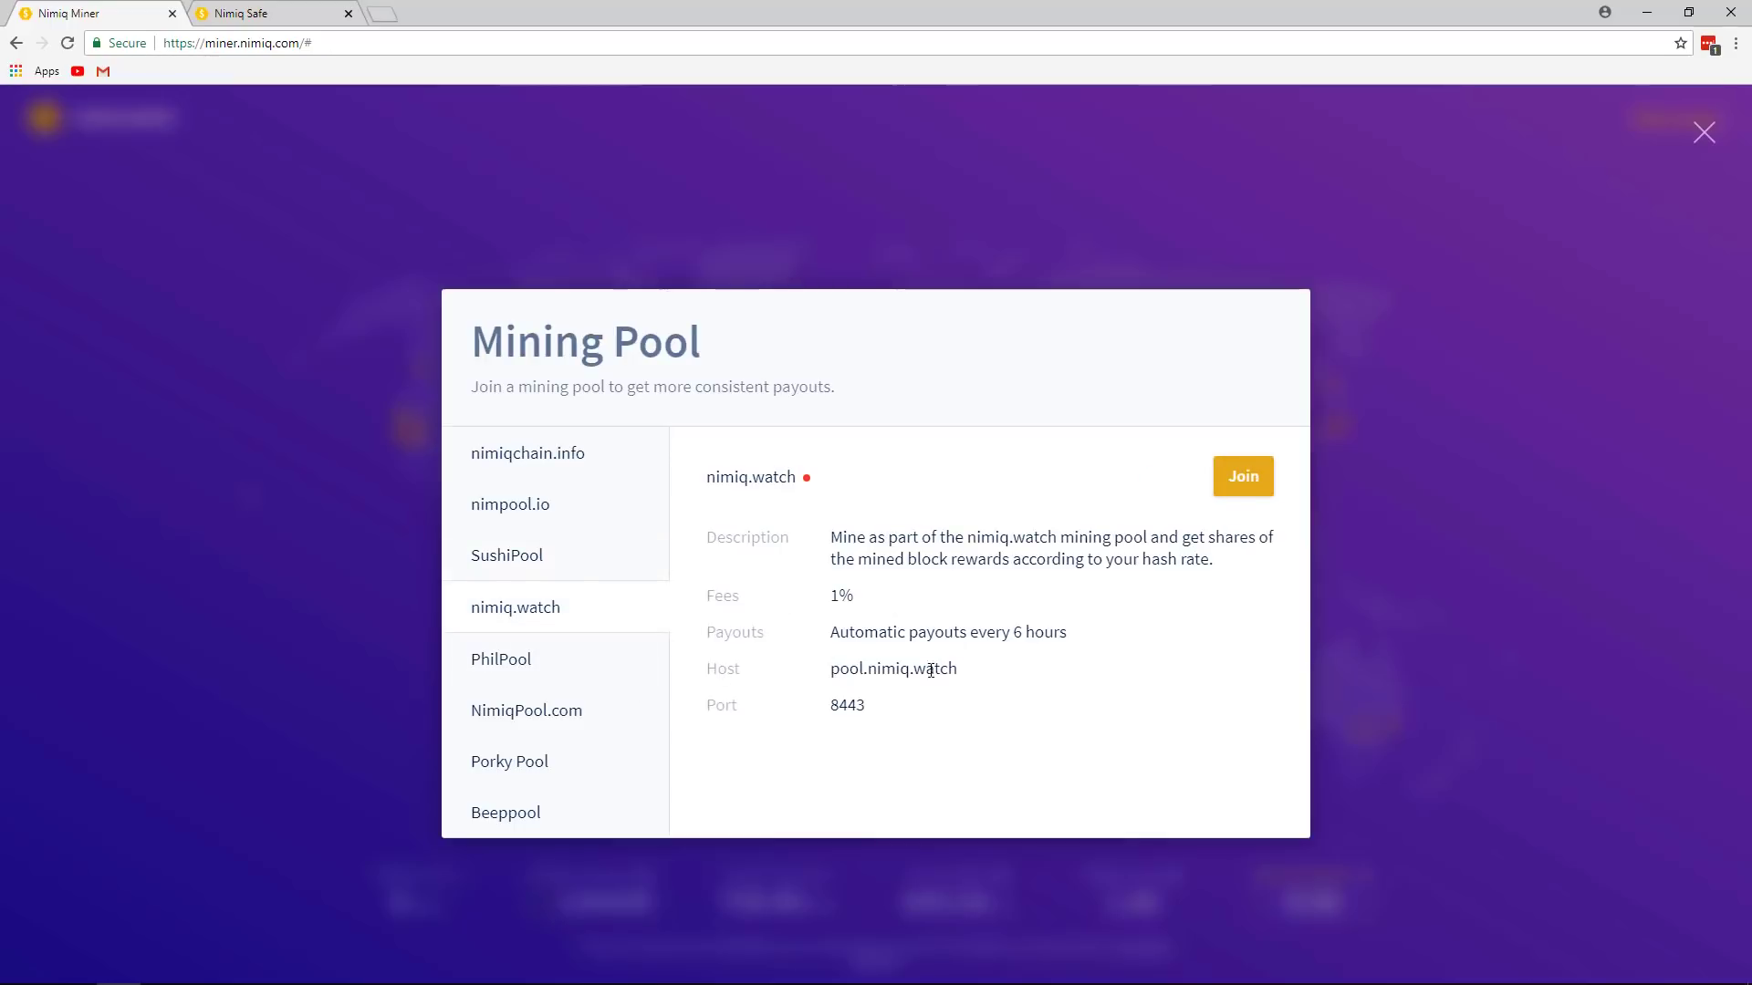
click(593, 556)
drag(831, 650, 1009, 656)
key(ctrl+c)
key(alt+Tab)
- Enter eu.sushipool.com:443 as the pool DOMAIN:PORT and start mining
click(999, 764)
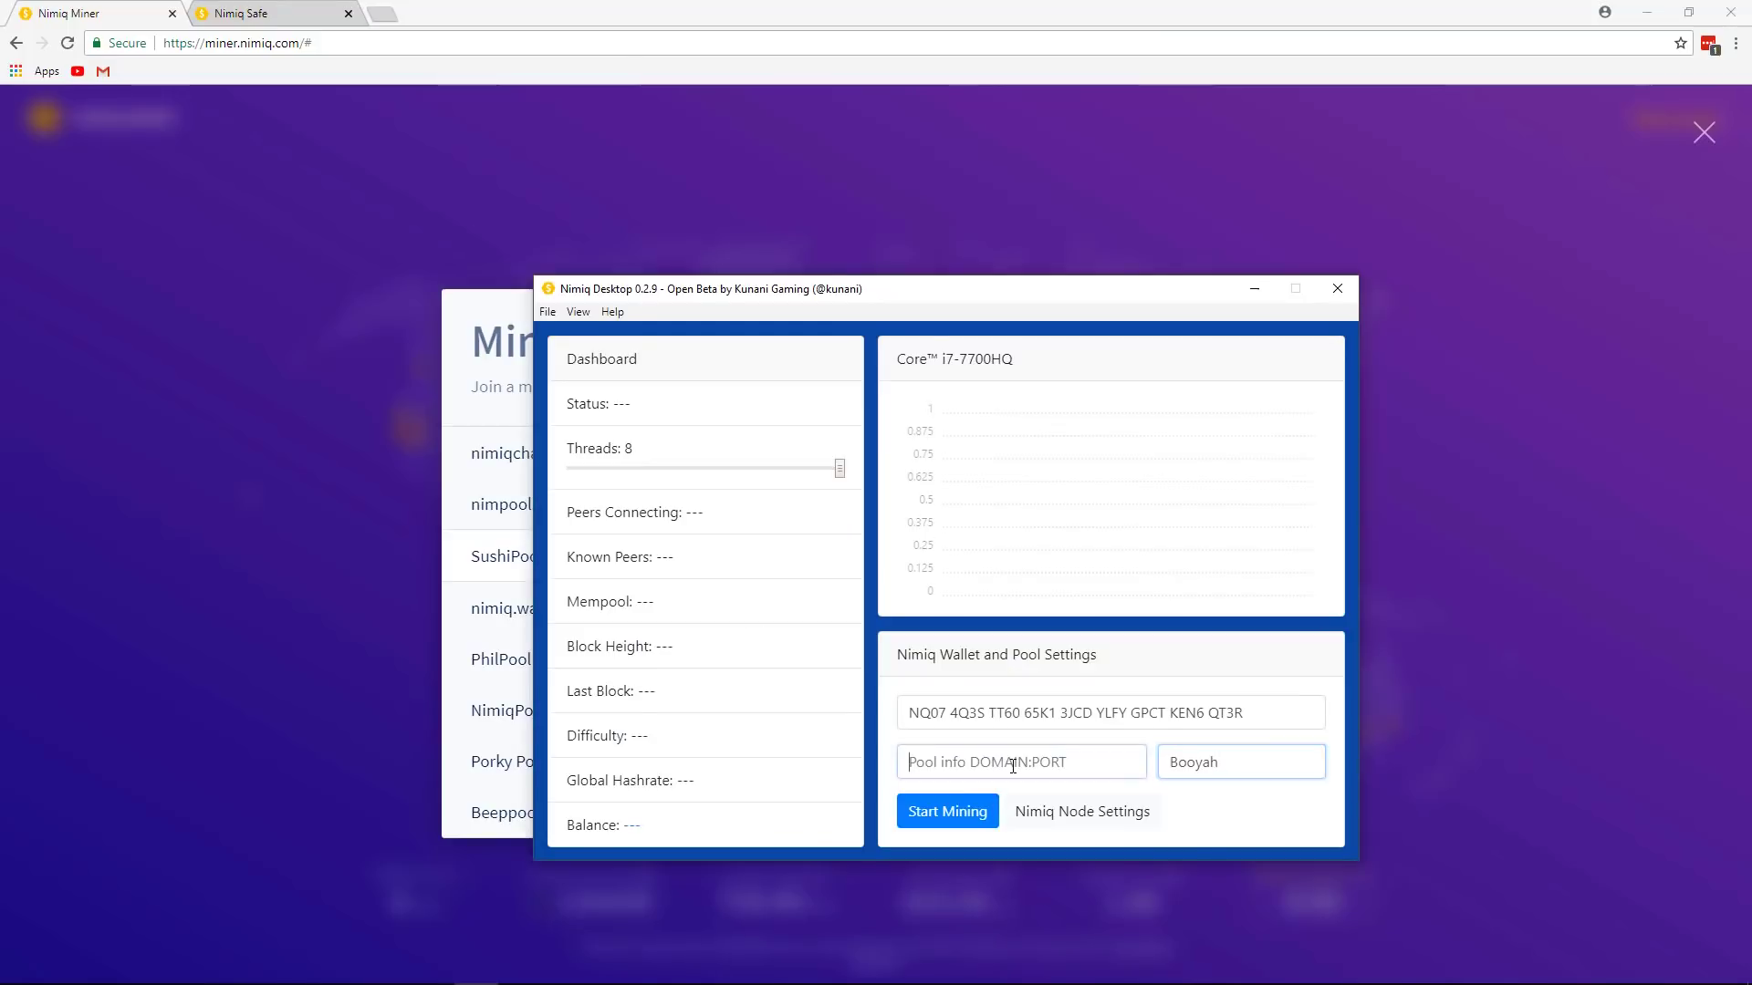
key(ctrl+v)
drag(1102, 297, 559, 288)
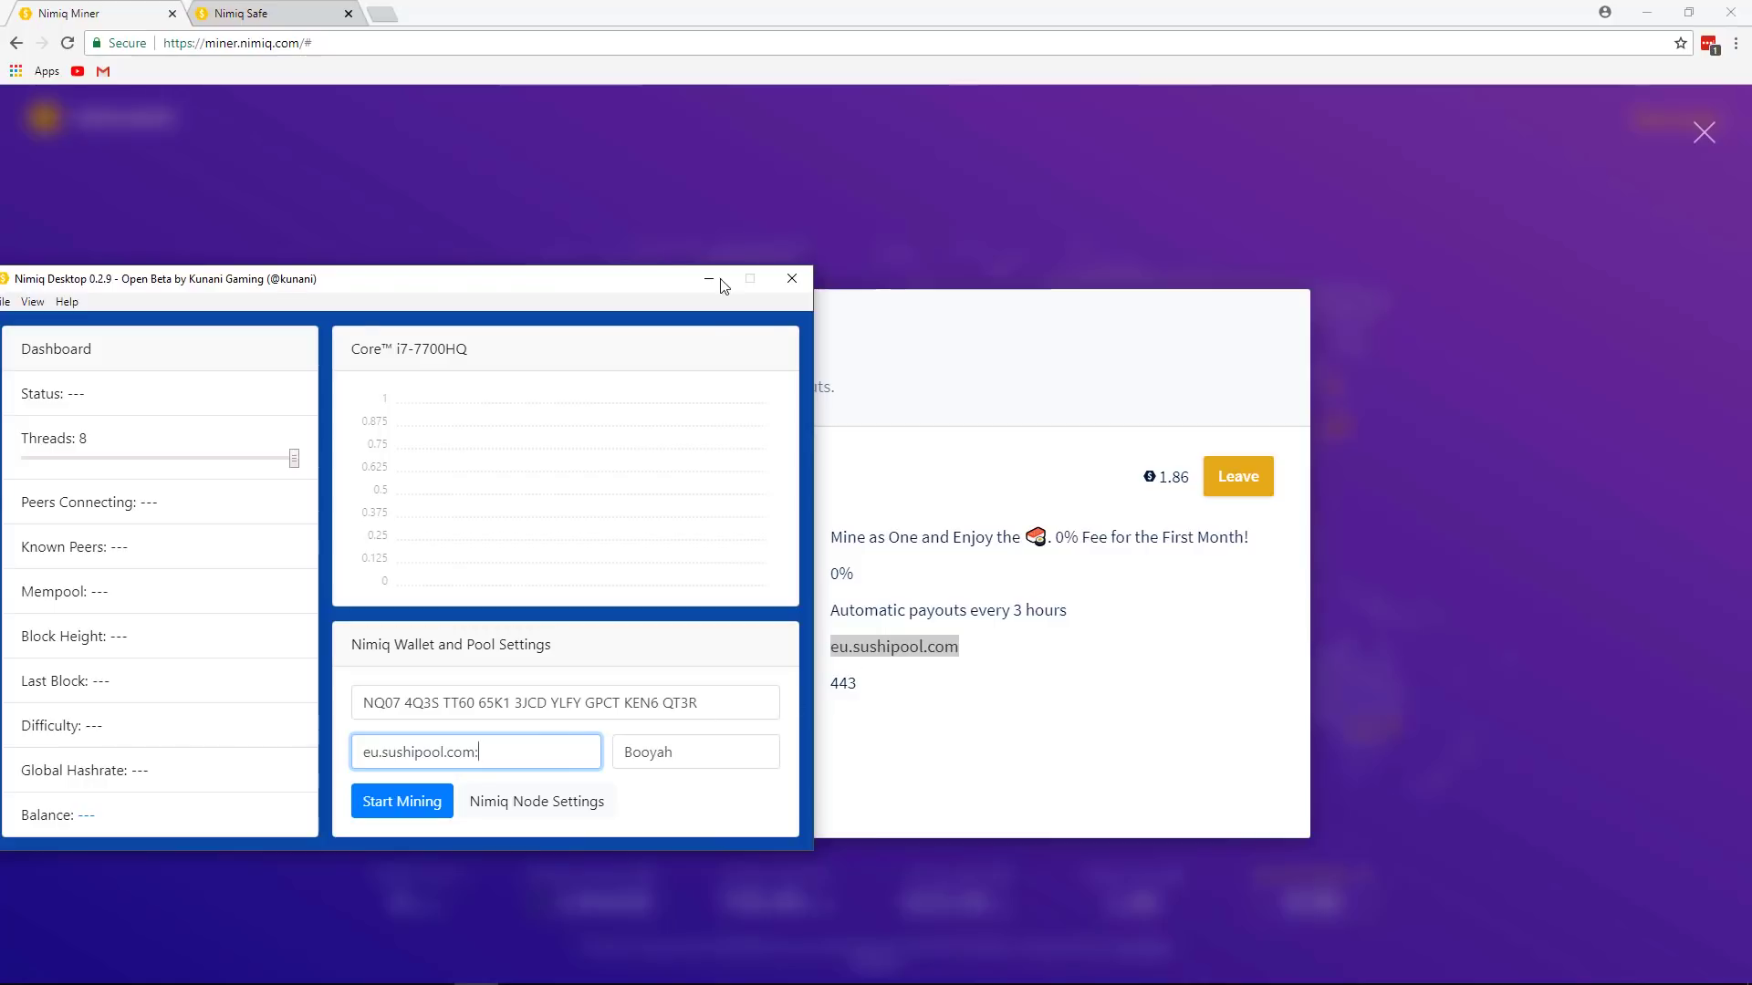
drag(626, 286, 499, 314)
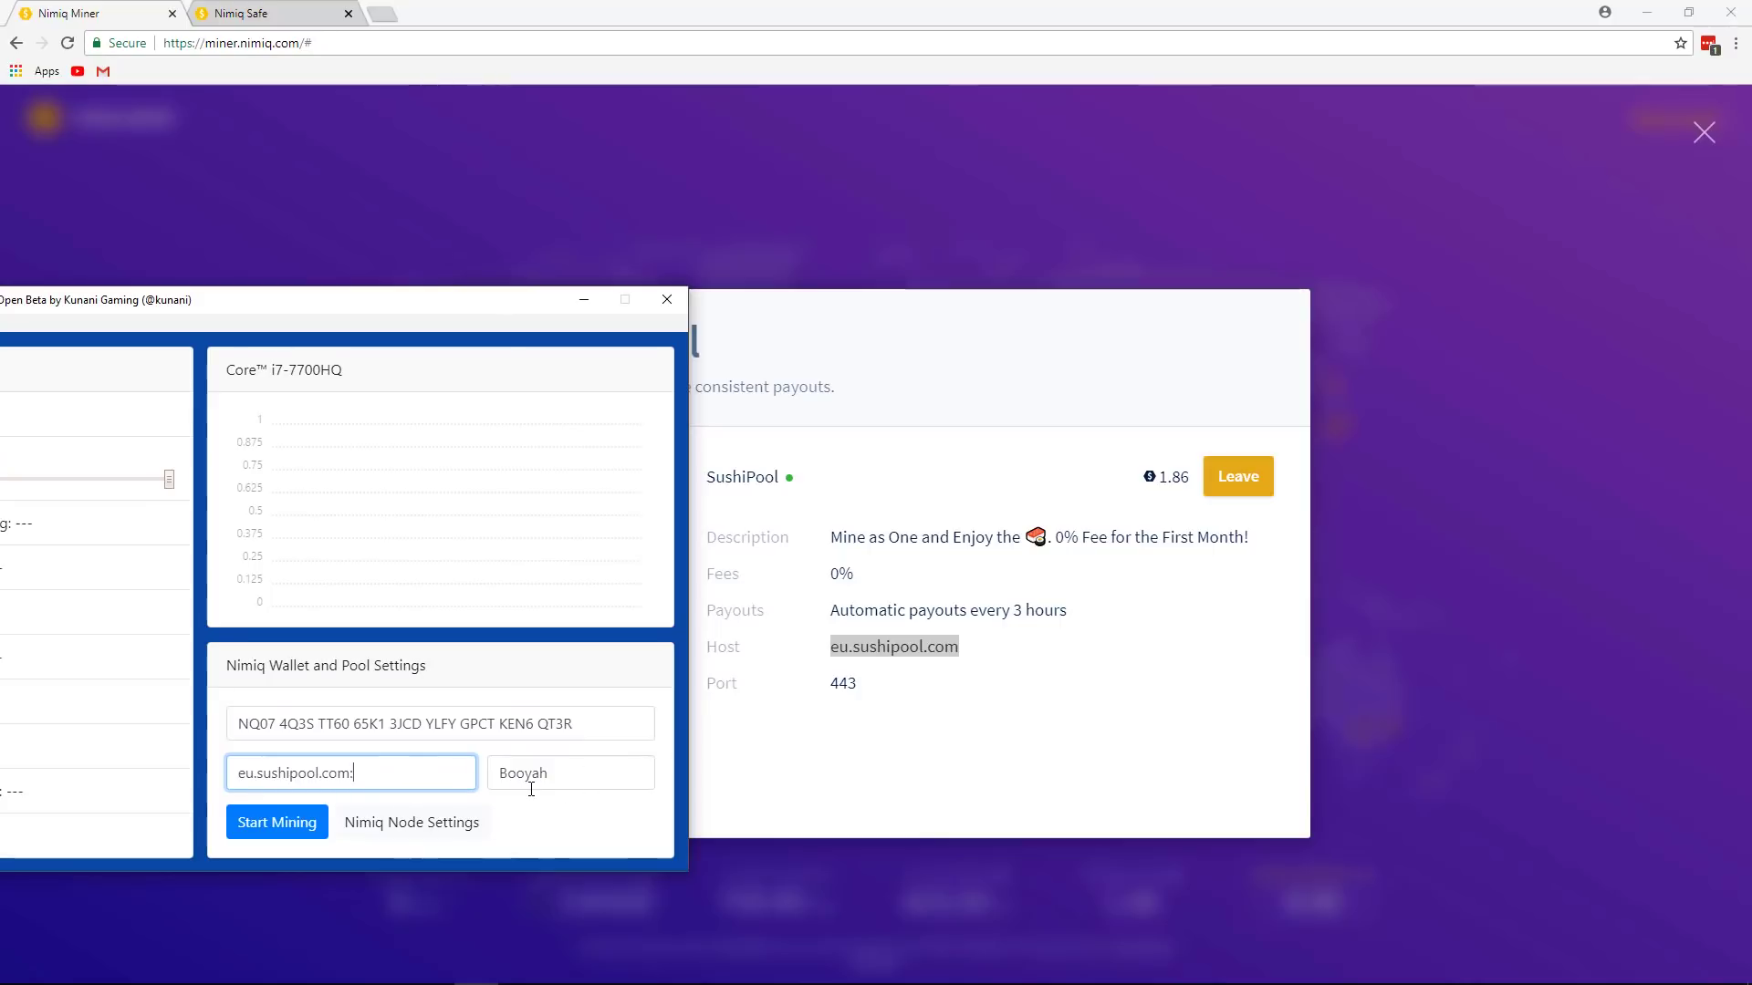
text(443)
drag(403, 316, 912, 209)
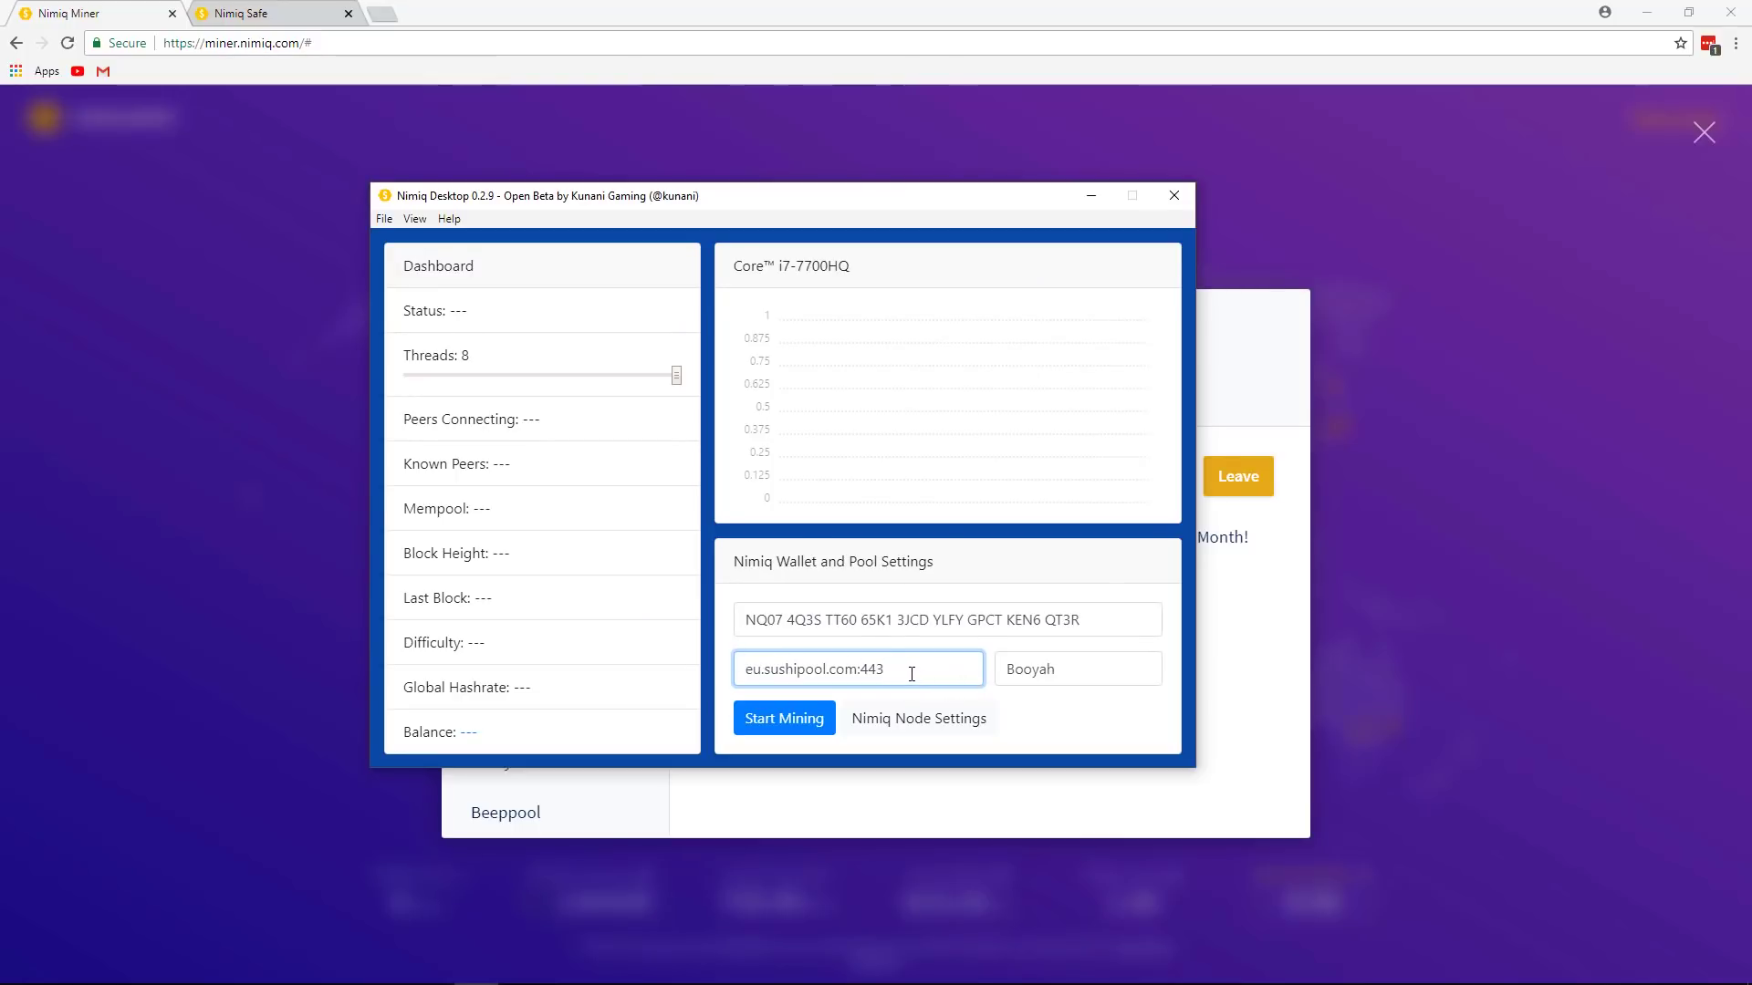
click(677, 376)
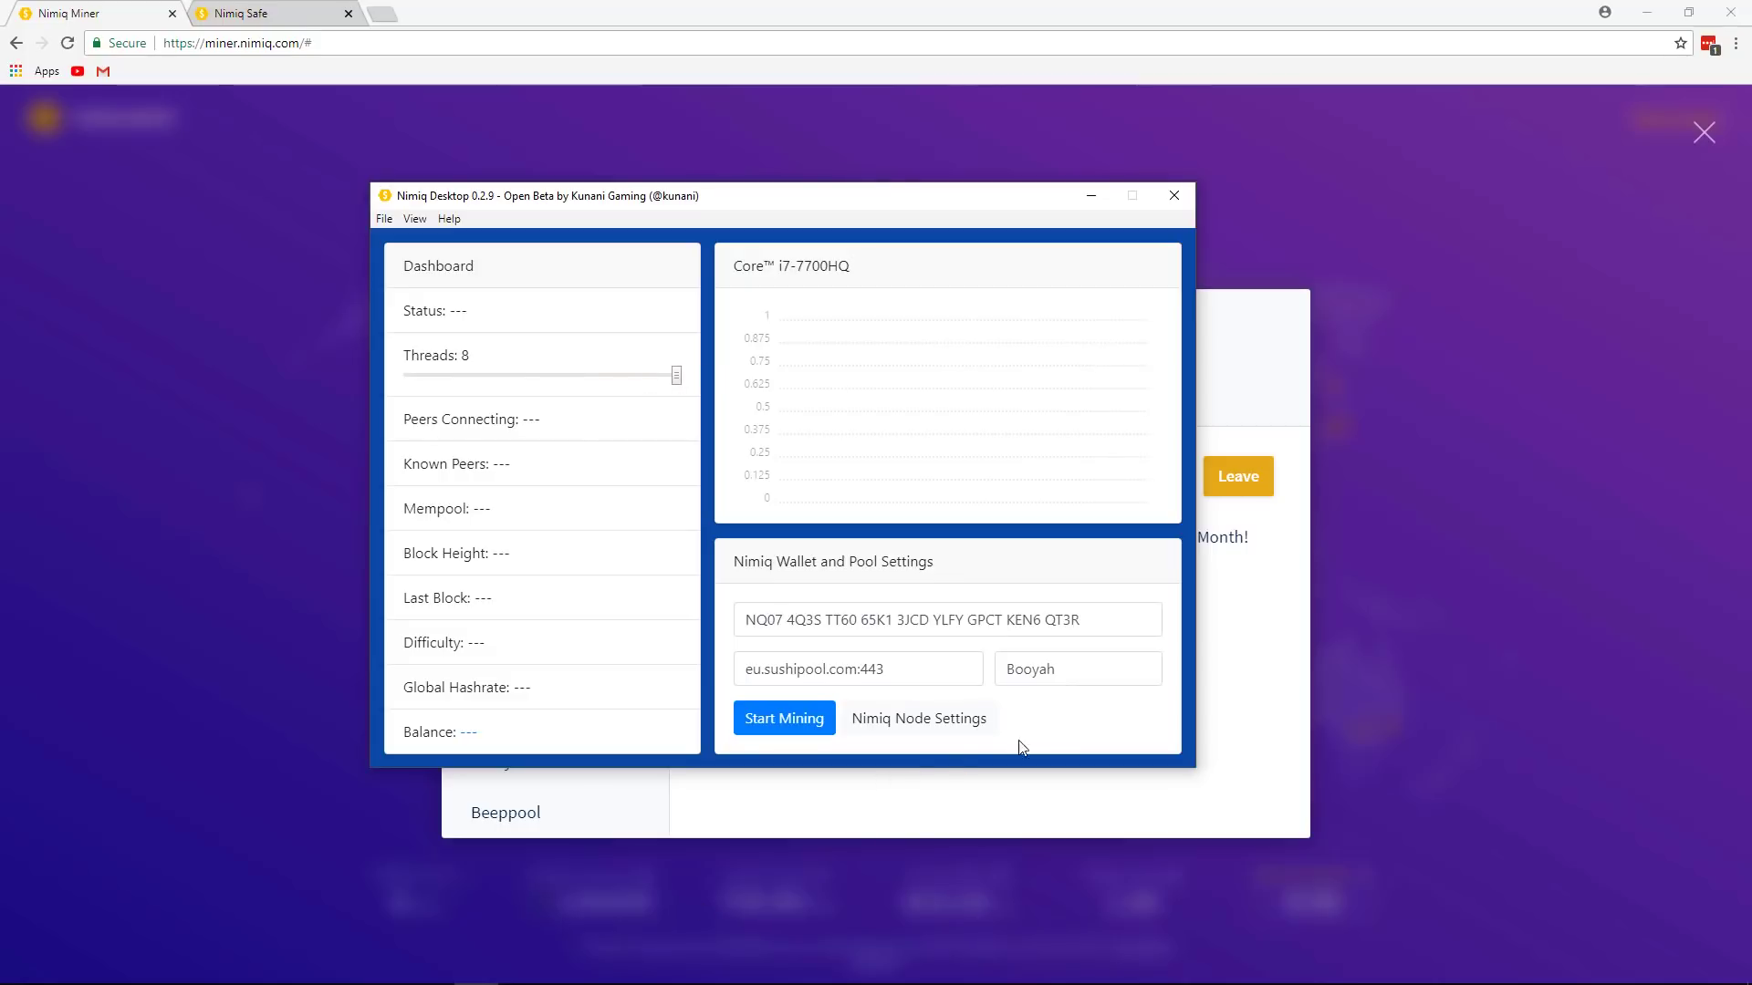
click(795, 725)
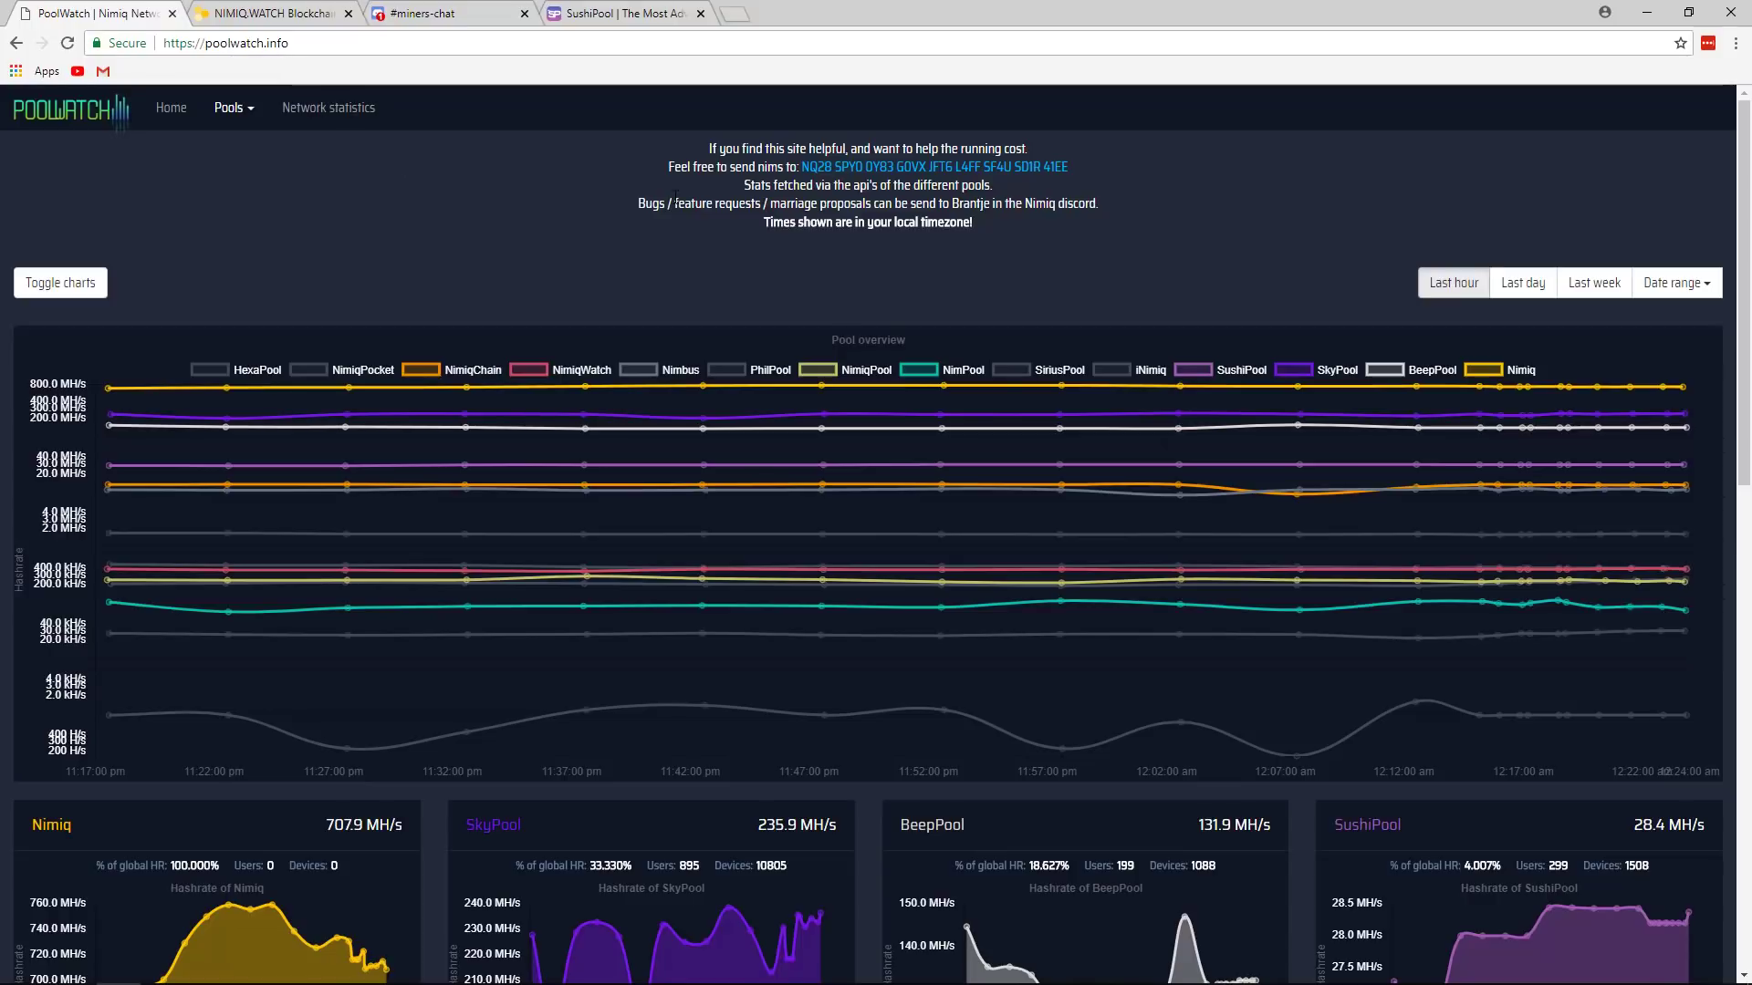
- Scroll through PoolWatch's pool hashrate cards and back, then go to the Nimiq.watch tab
scroll(841, 544, down, 8)
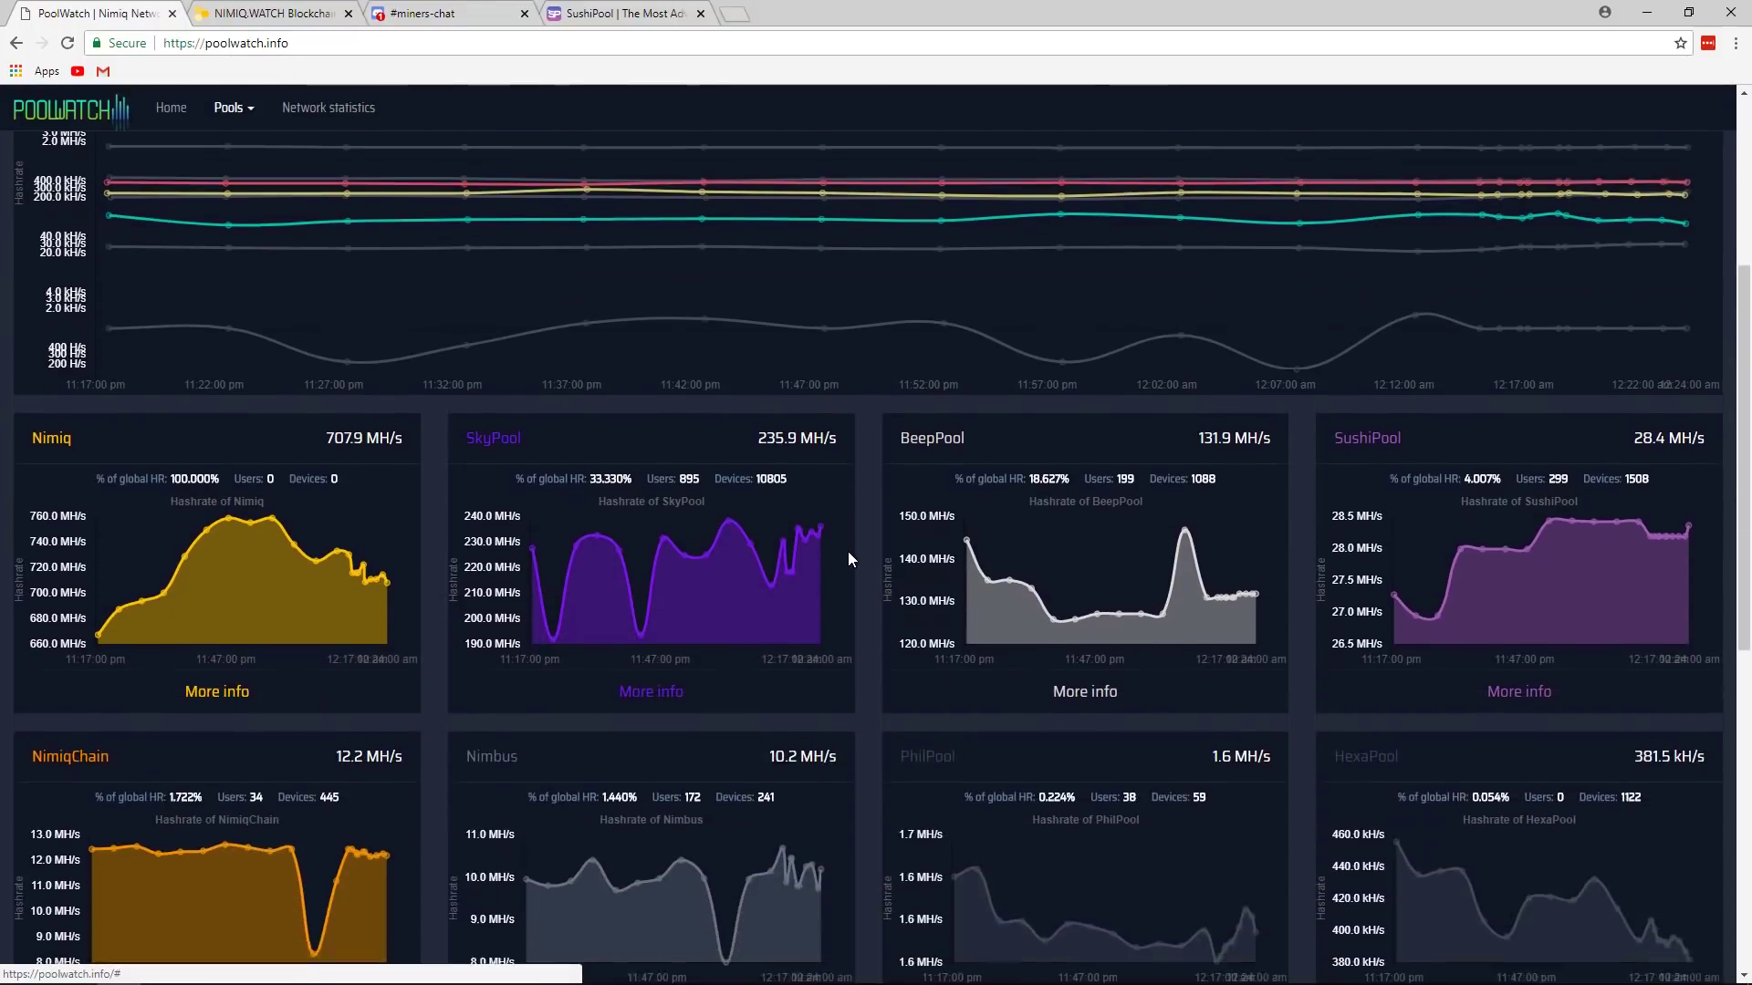
scroll(874, 566, up, 10)
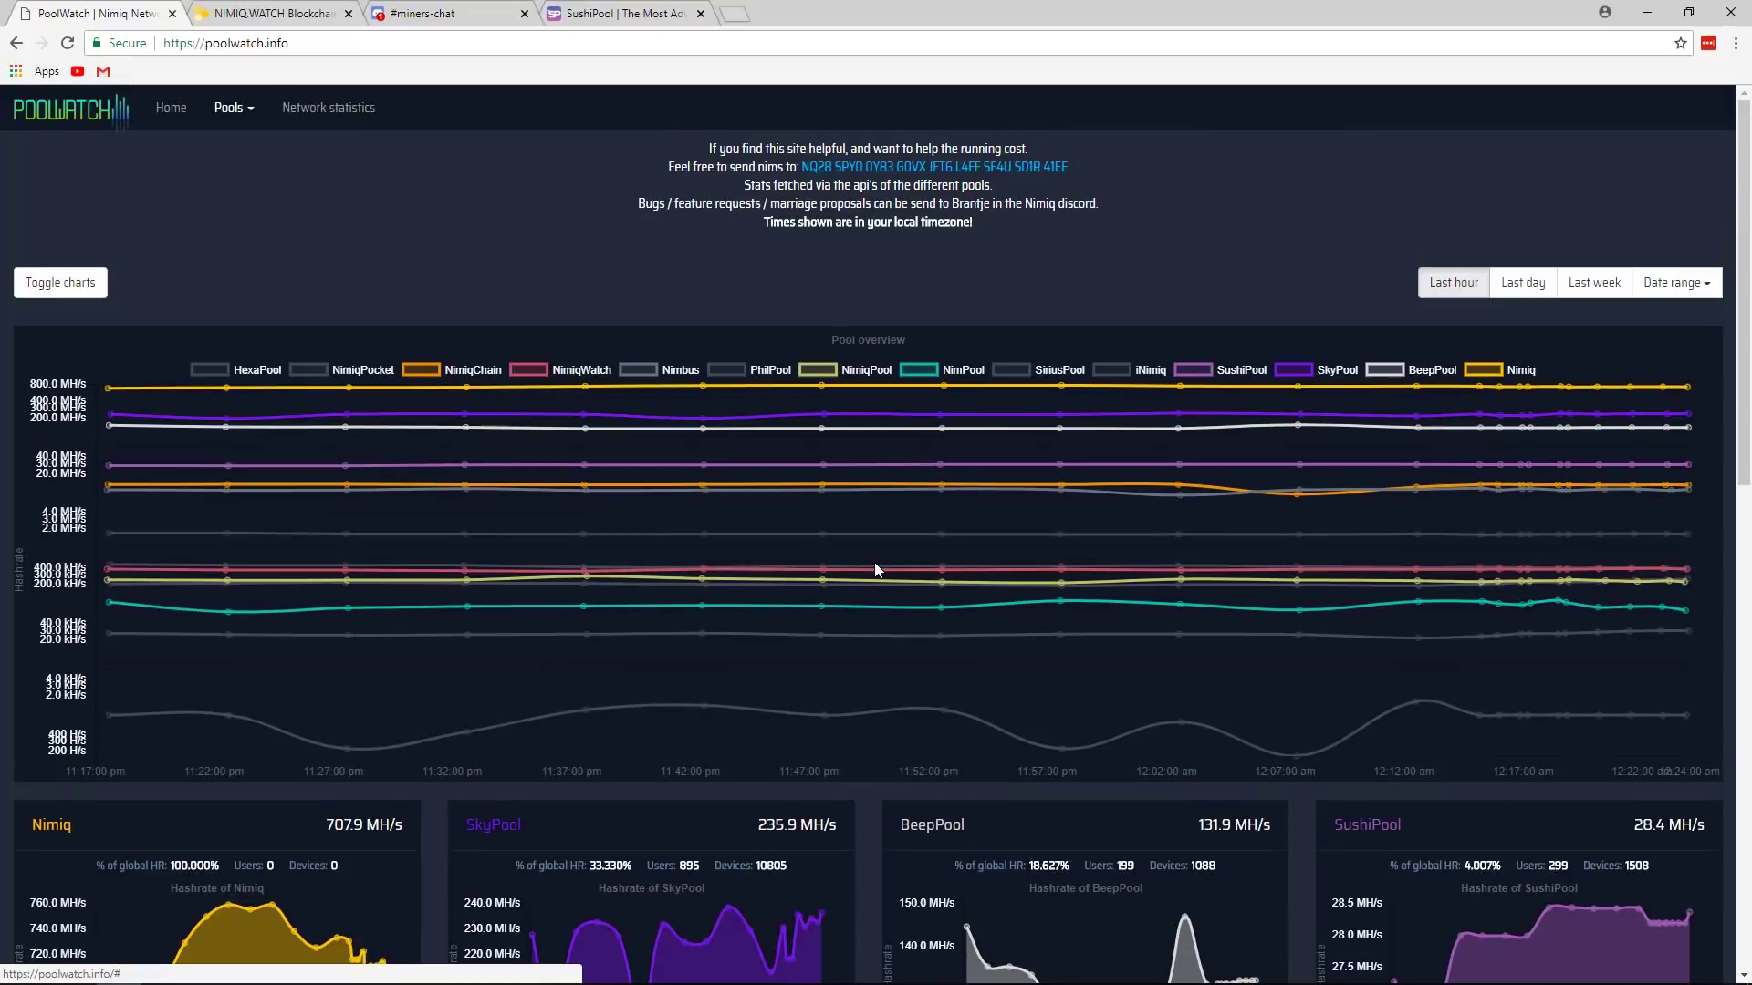
click(315, 13)
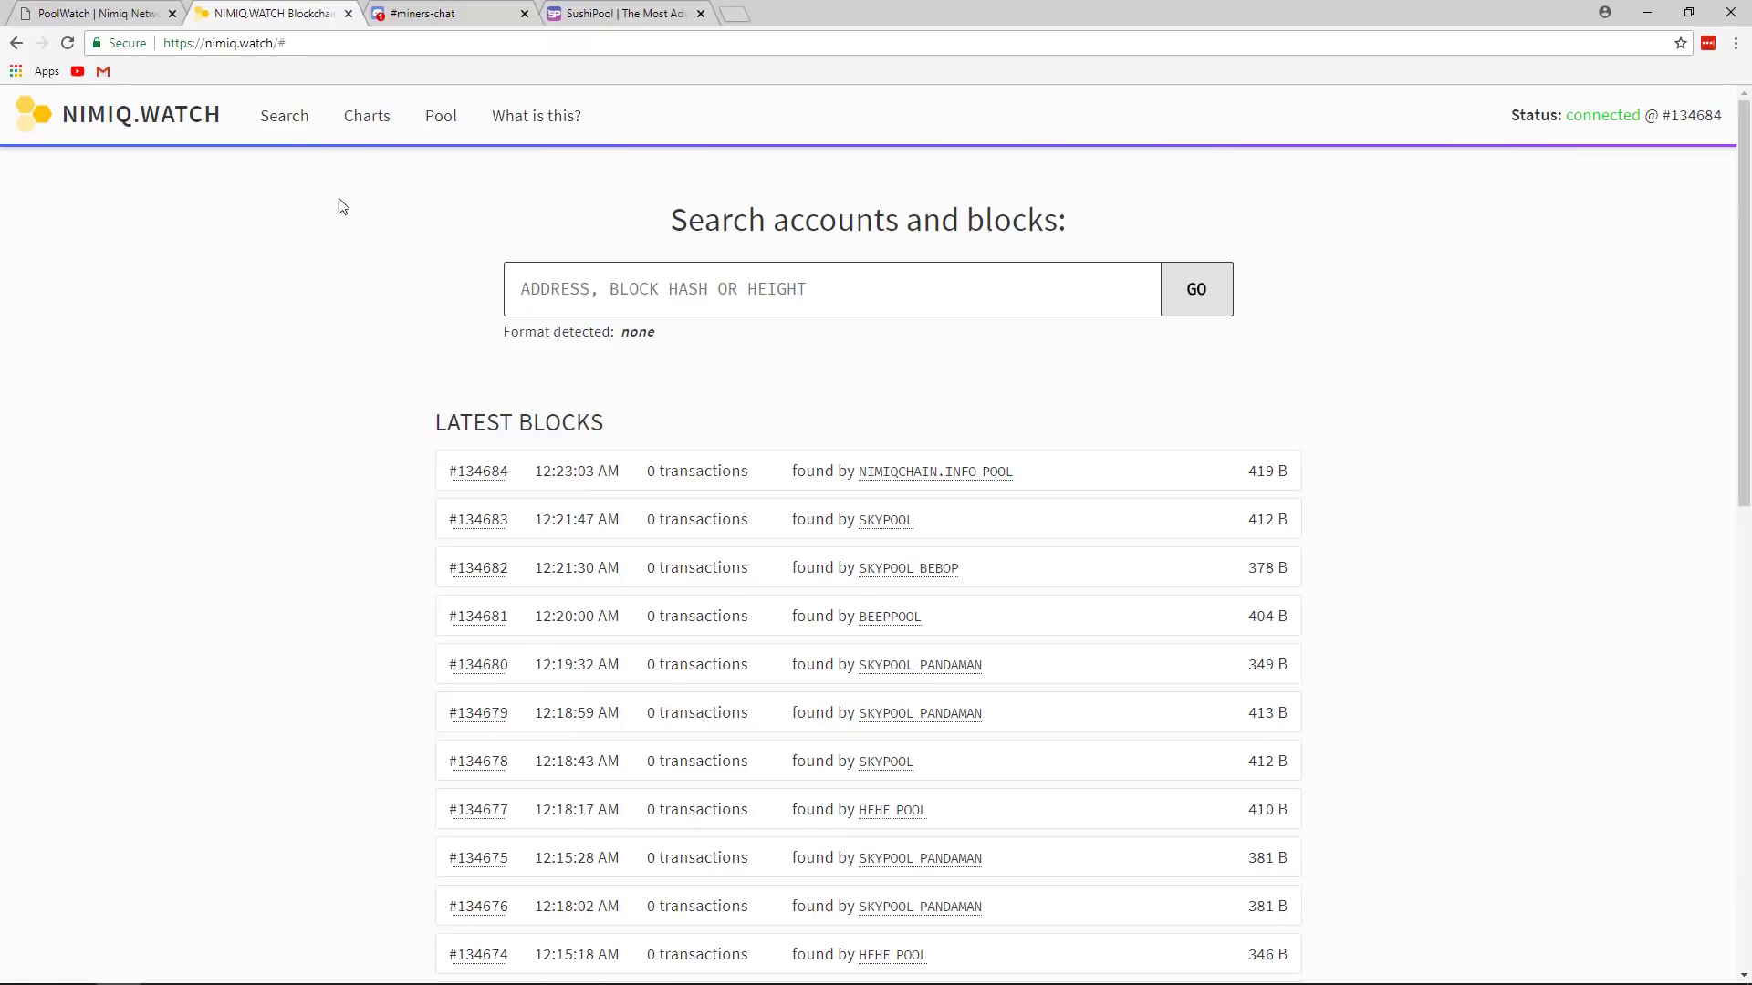
- Show the Hashing Distribution chart and read pool shares, e.g. HEHE POOL 21.79%, SushiPool 4.02%
click(367, 116)
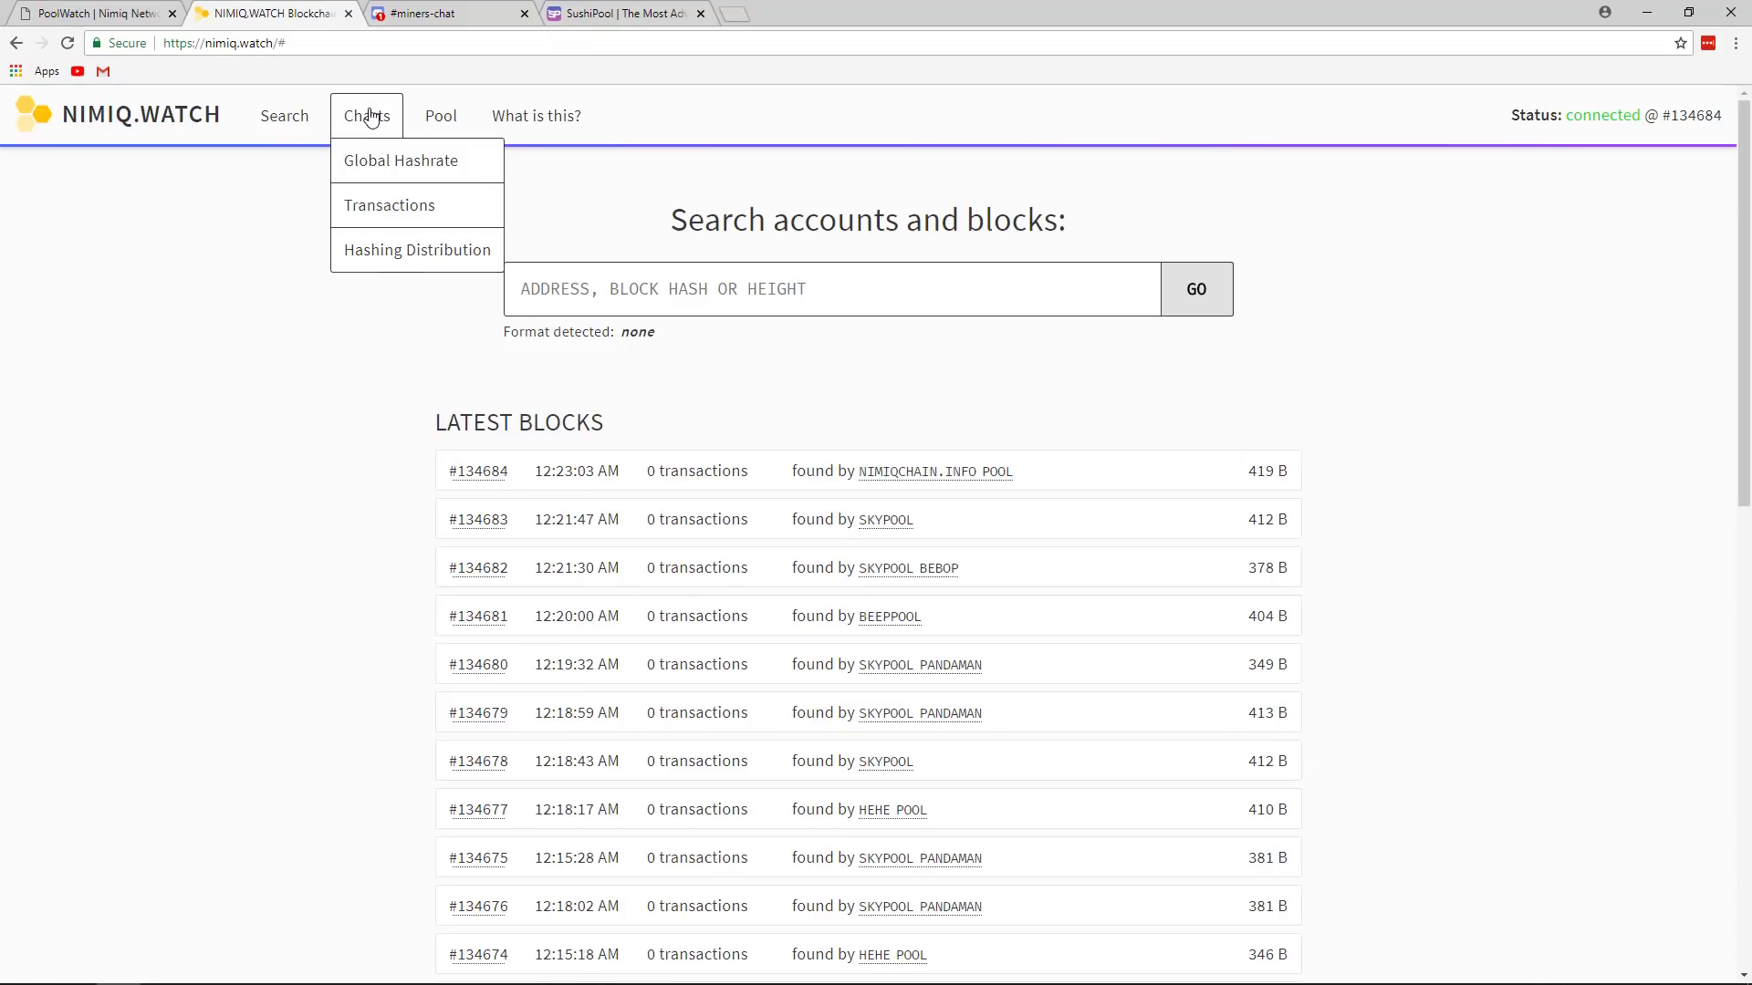
click(375, 261)
mouse_move(878, 298)
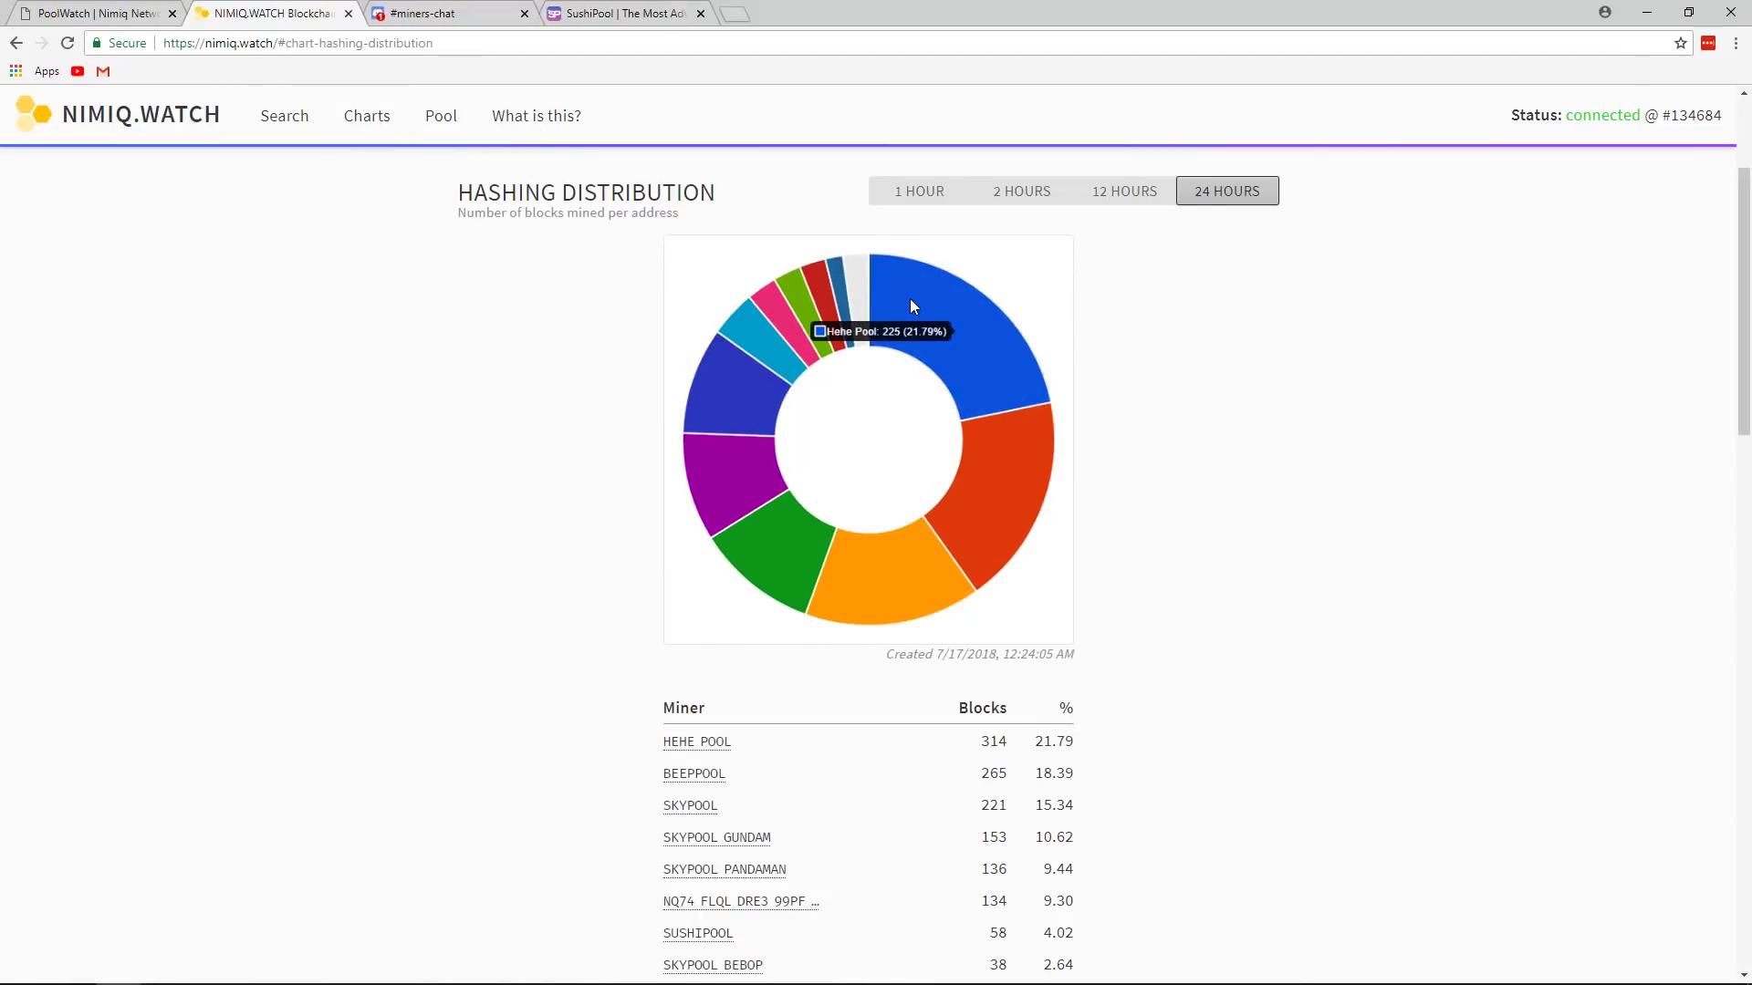
mouse_move(928, 568)
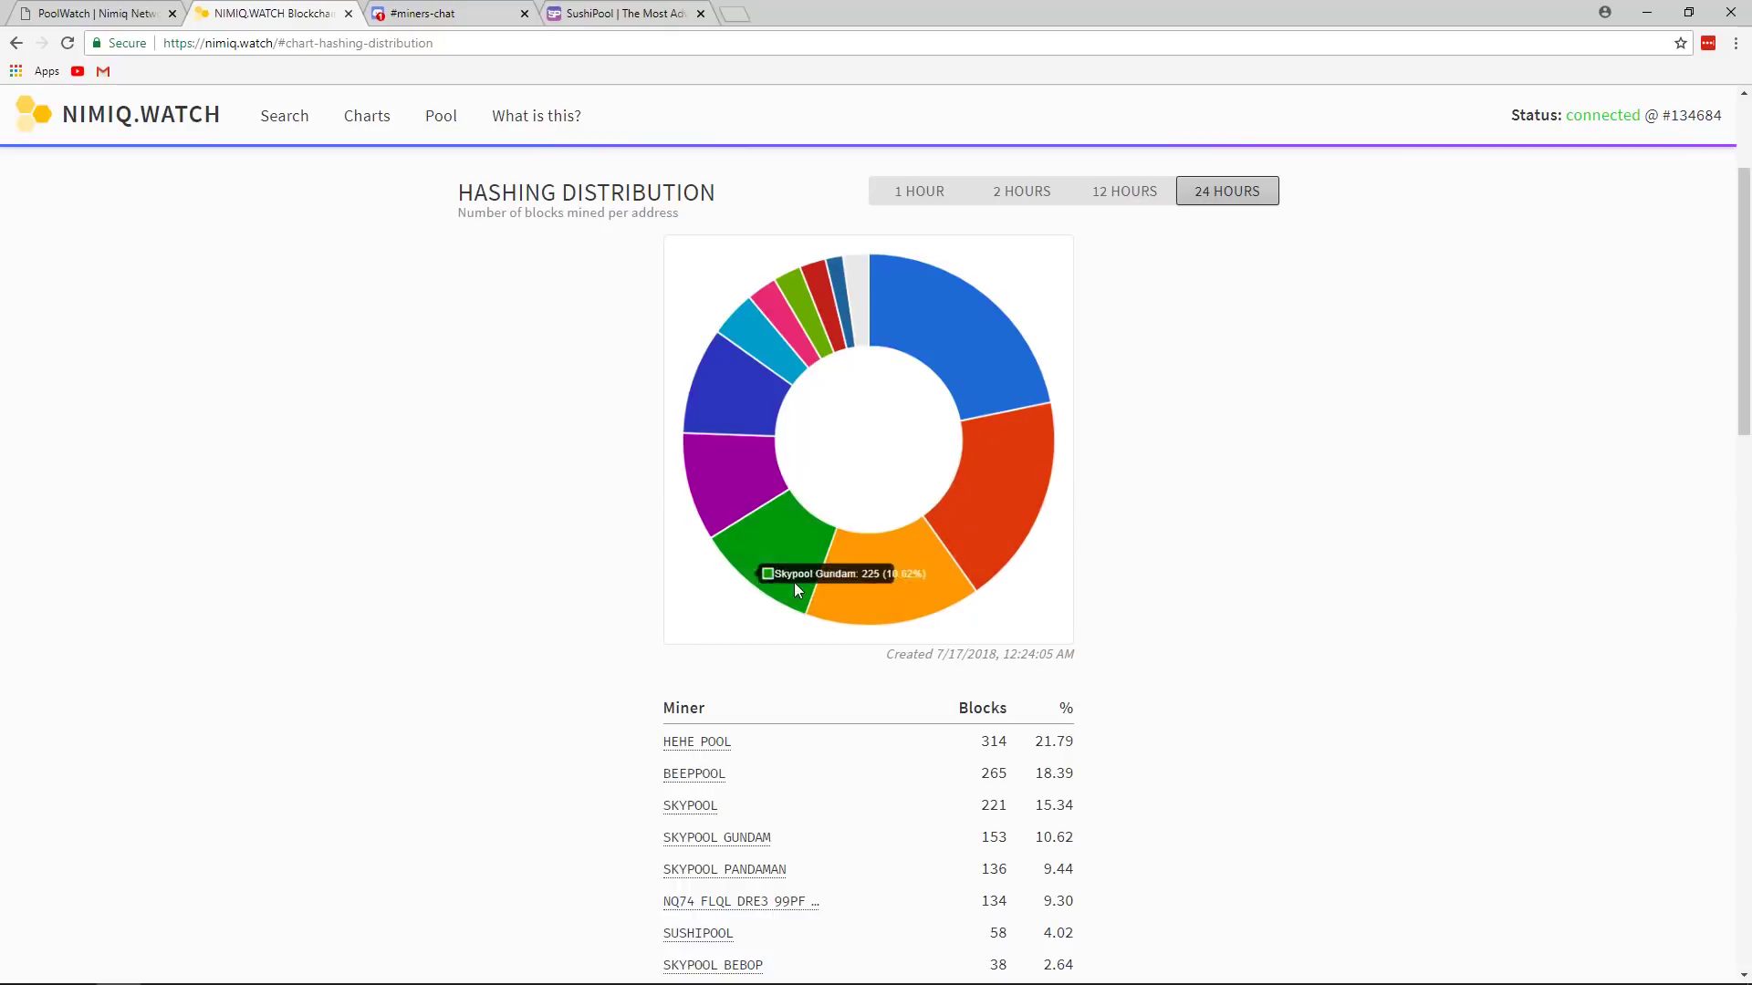
mouse_move(970, 363)
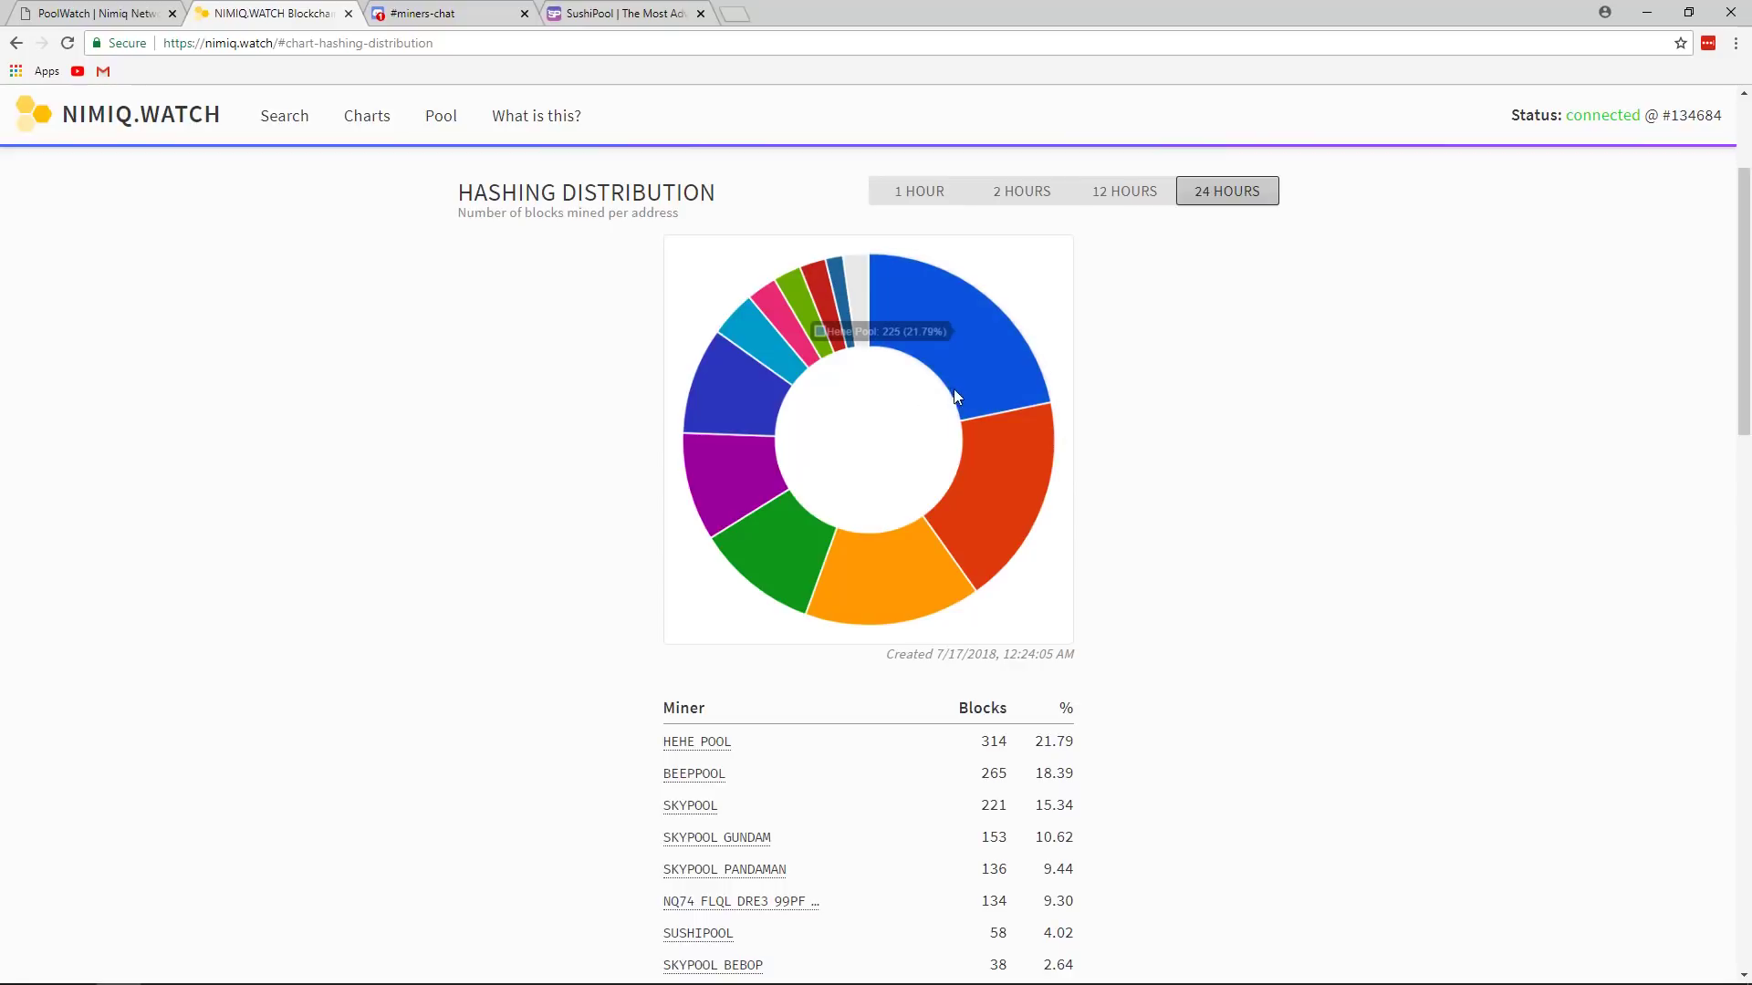
mouse_move(987, 470)
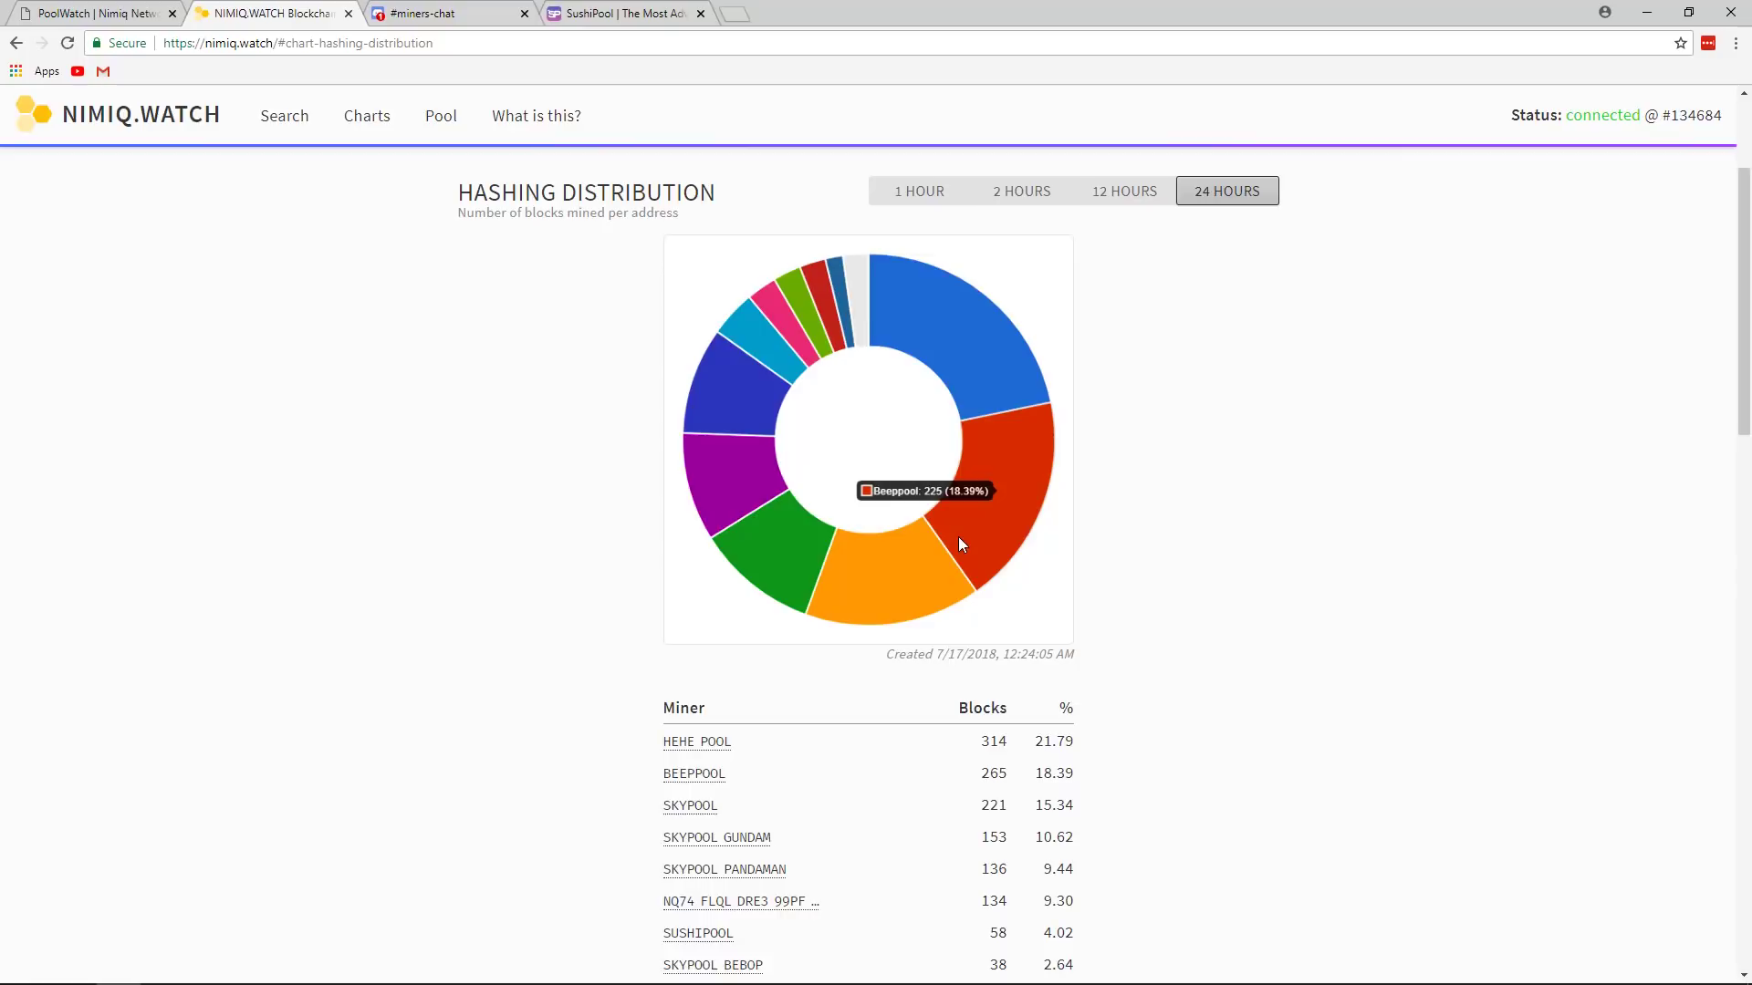
mouse_move(790, 334)
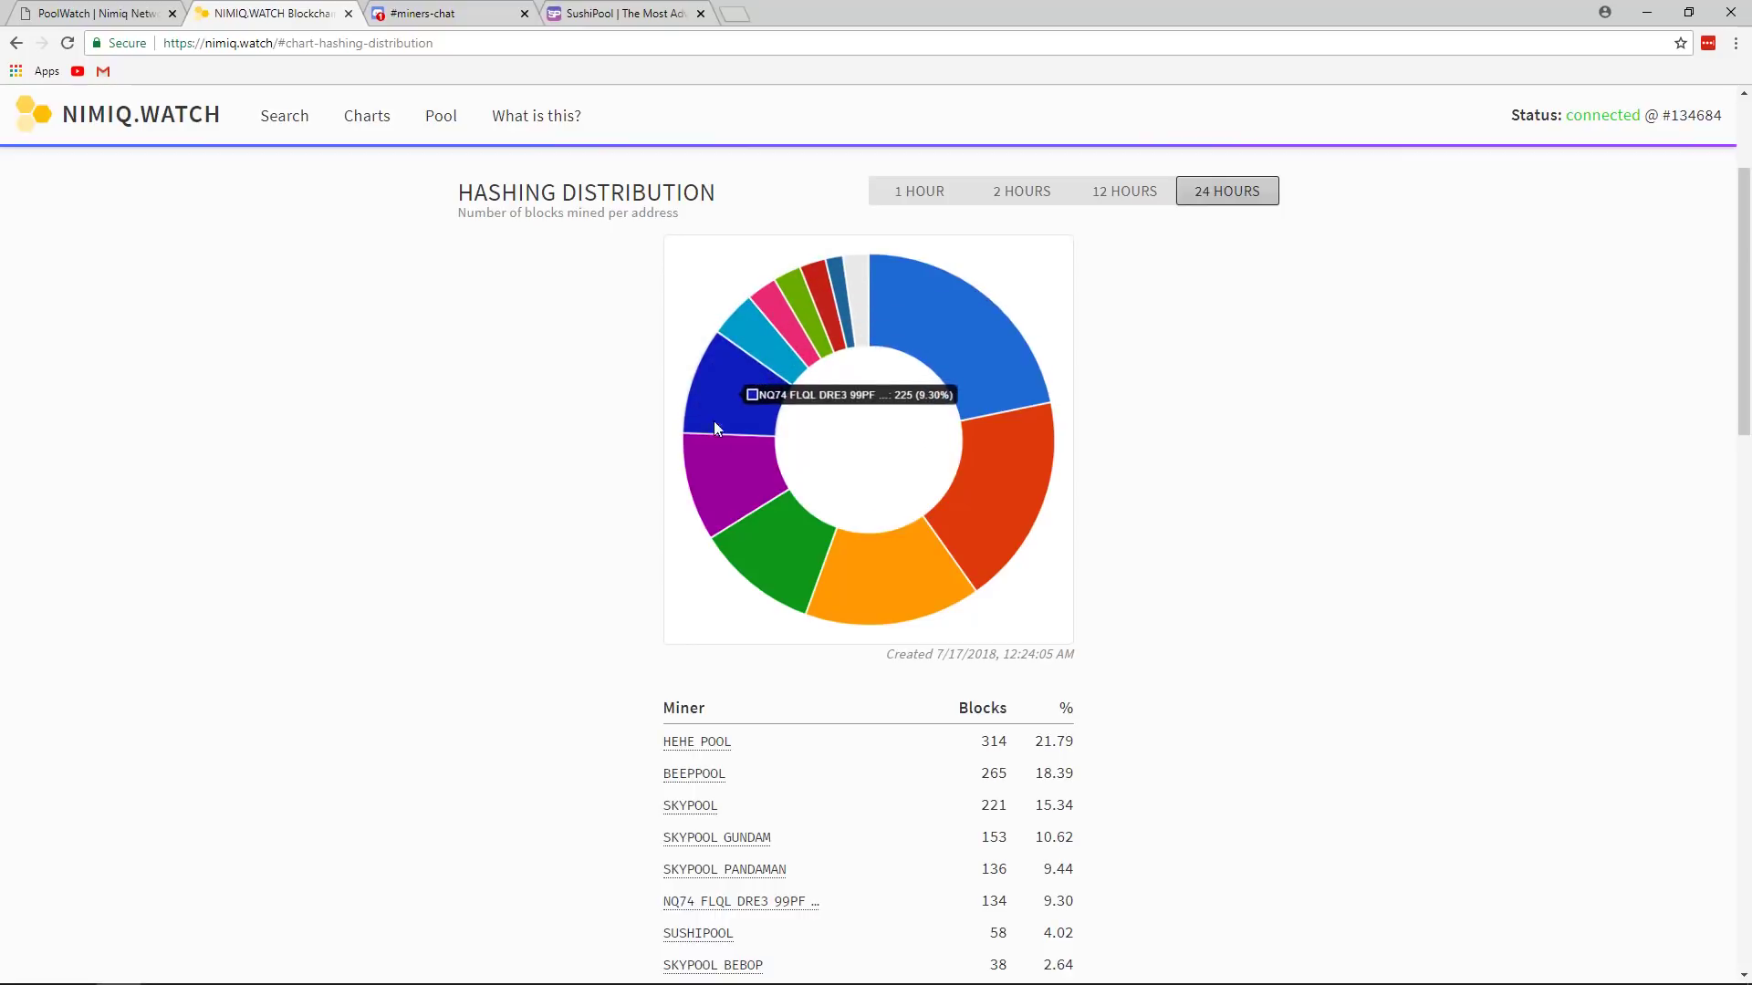
mouse_move(864, 608)
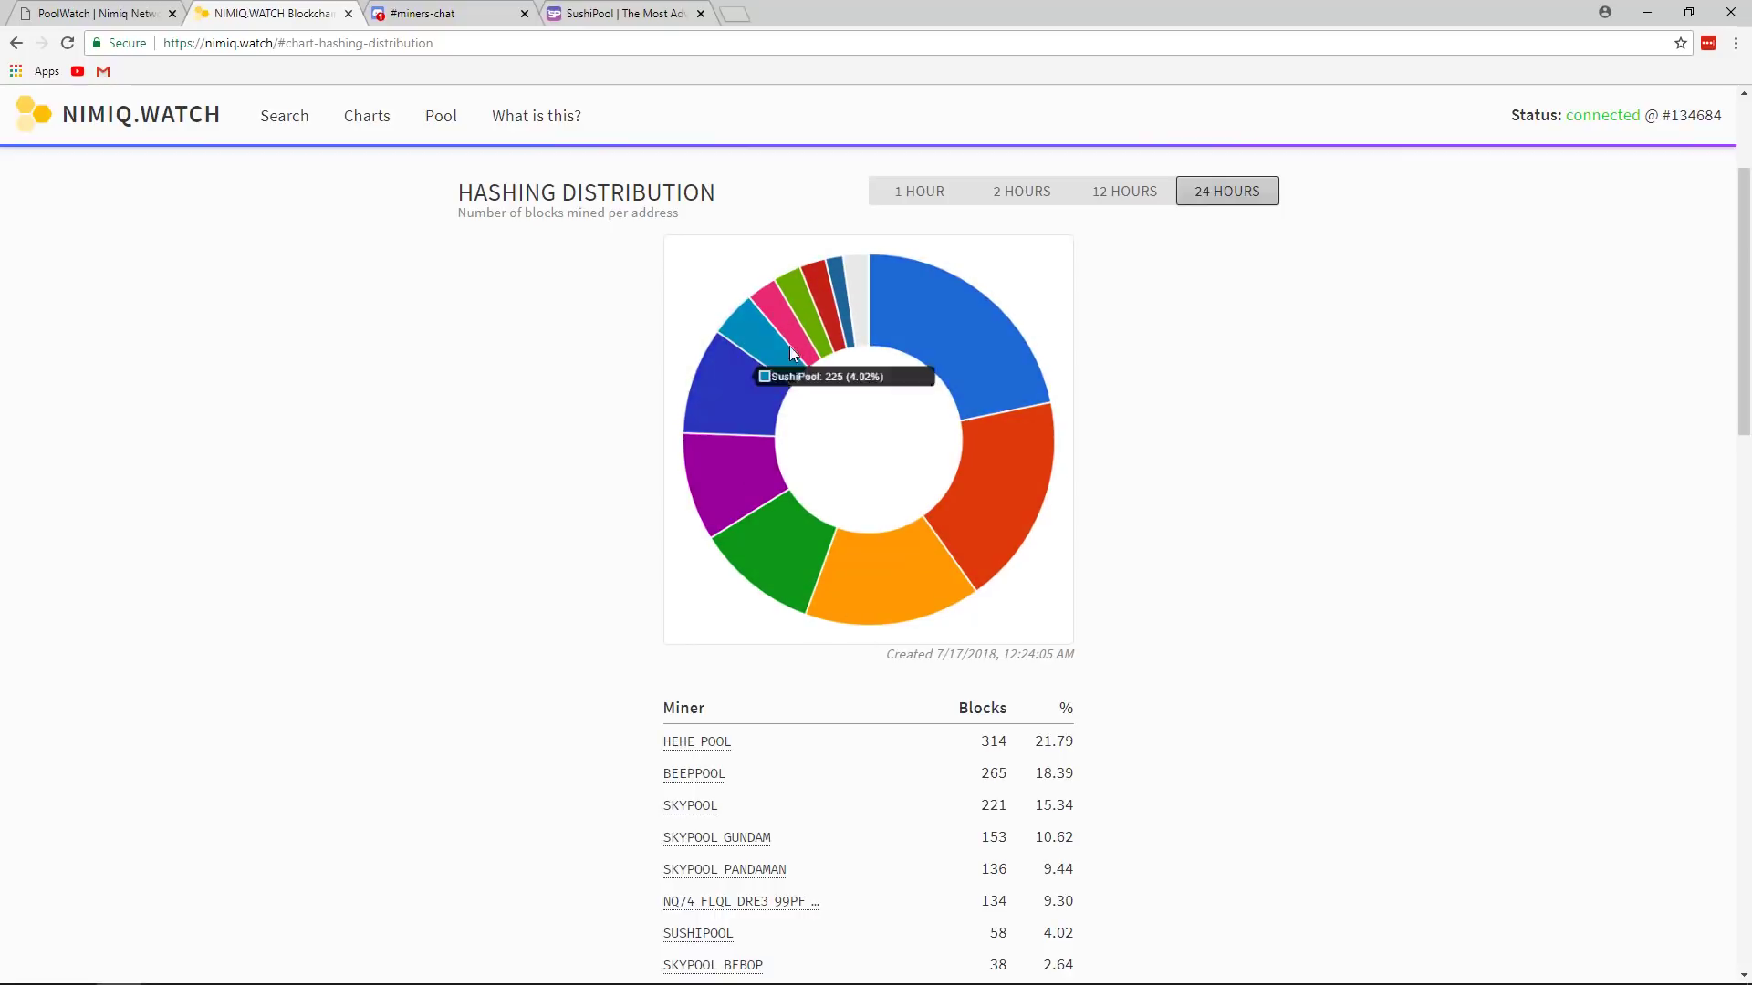
click(454, 13)
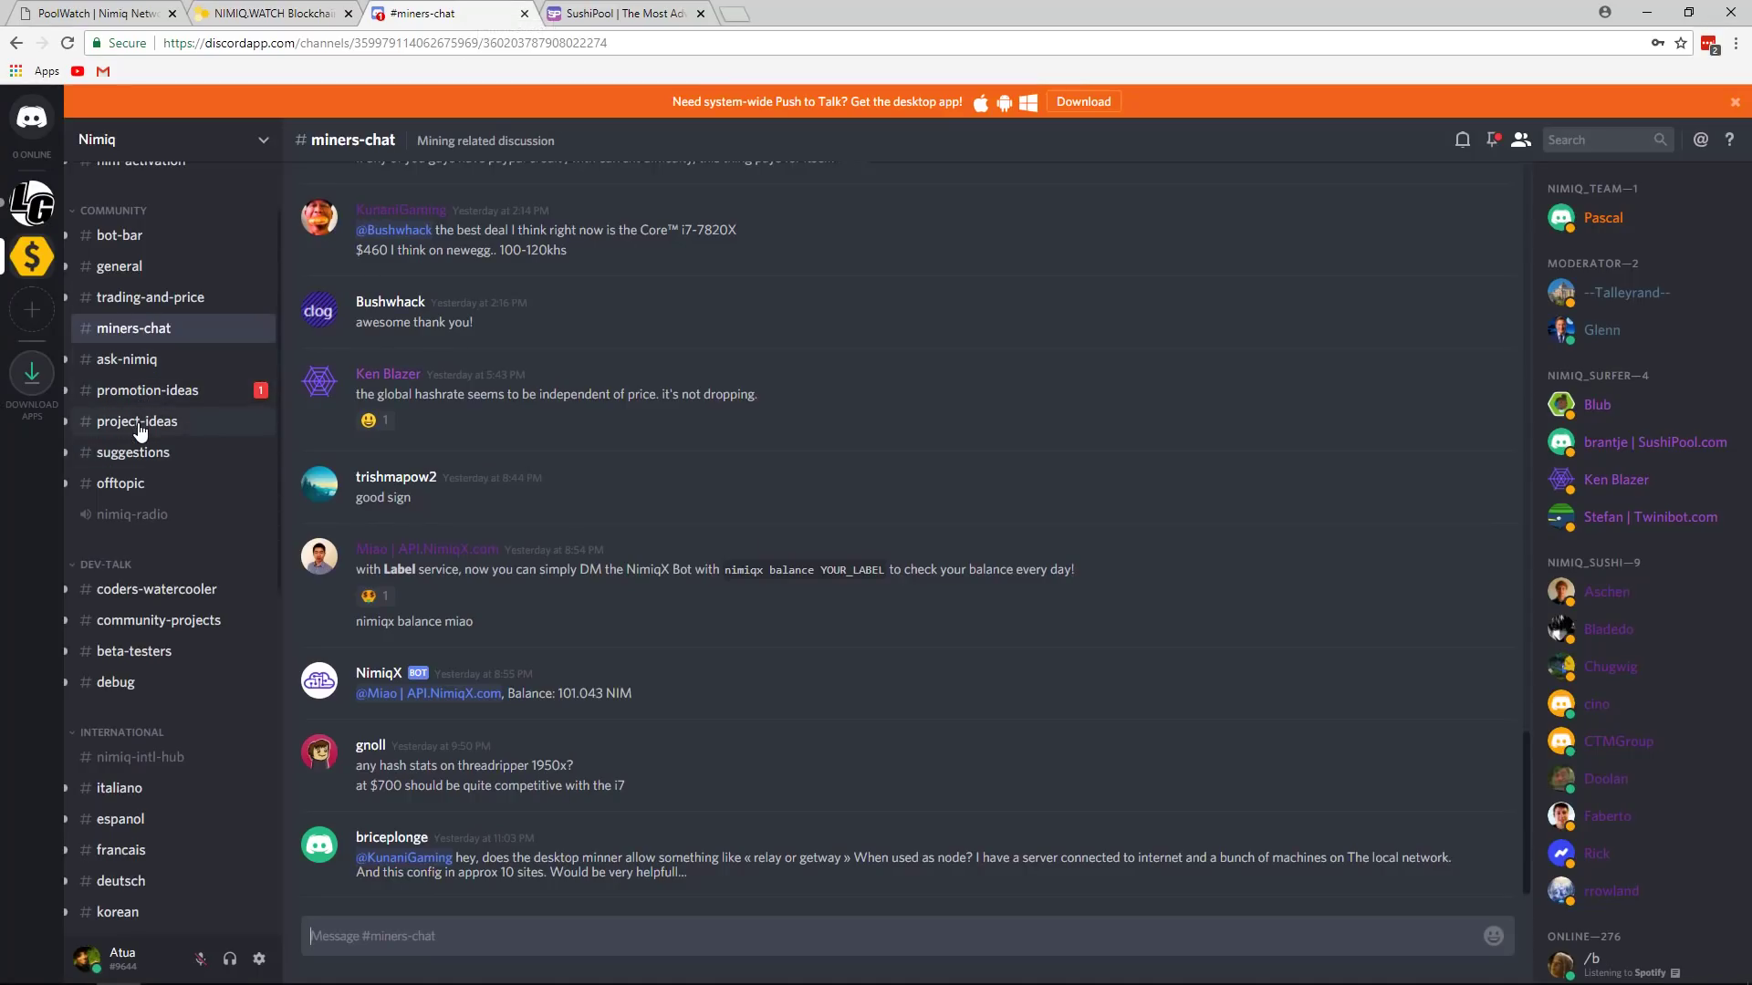
- Scroll the Nimiq server's channel sidebar down to the MINING category while #miners-chat stays open
scroll(165, 625, down, 3)
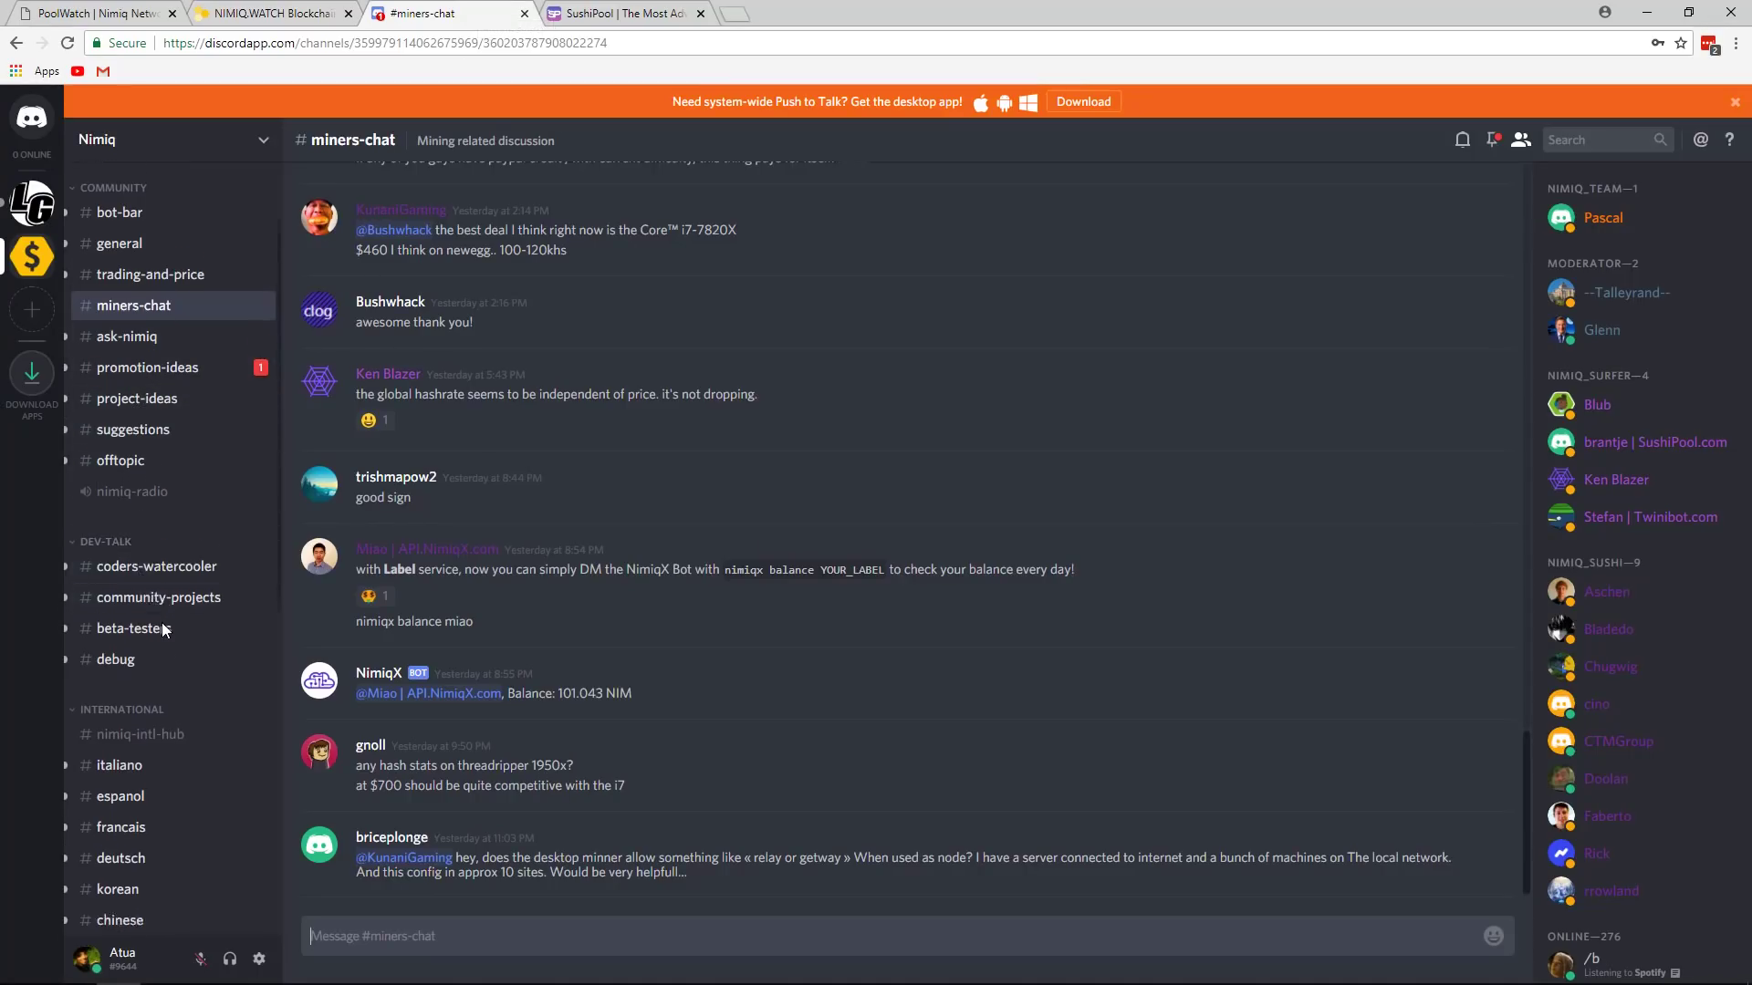
scroll(168, 631, down, 4)
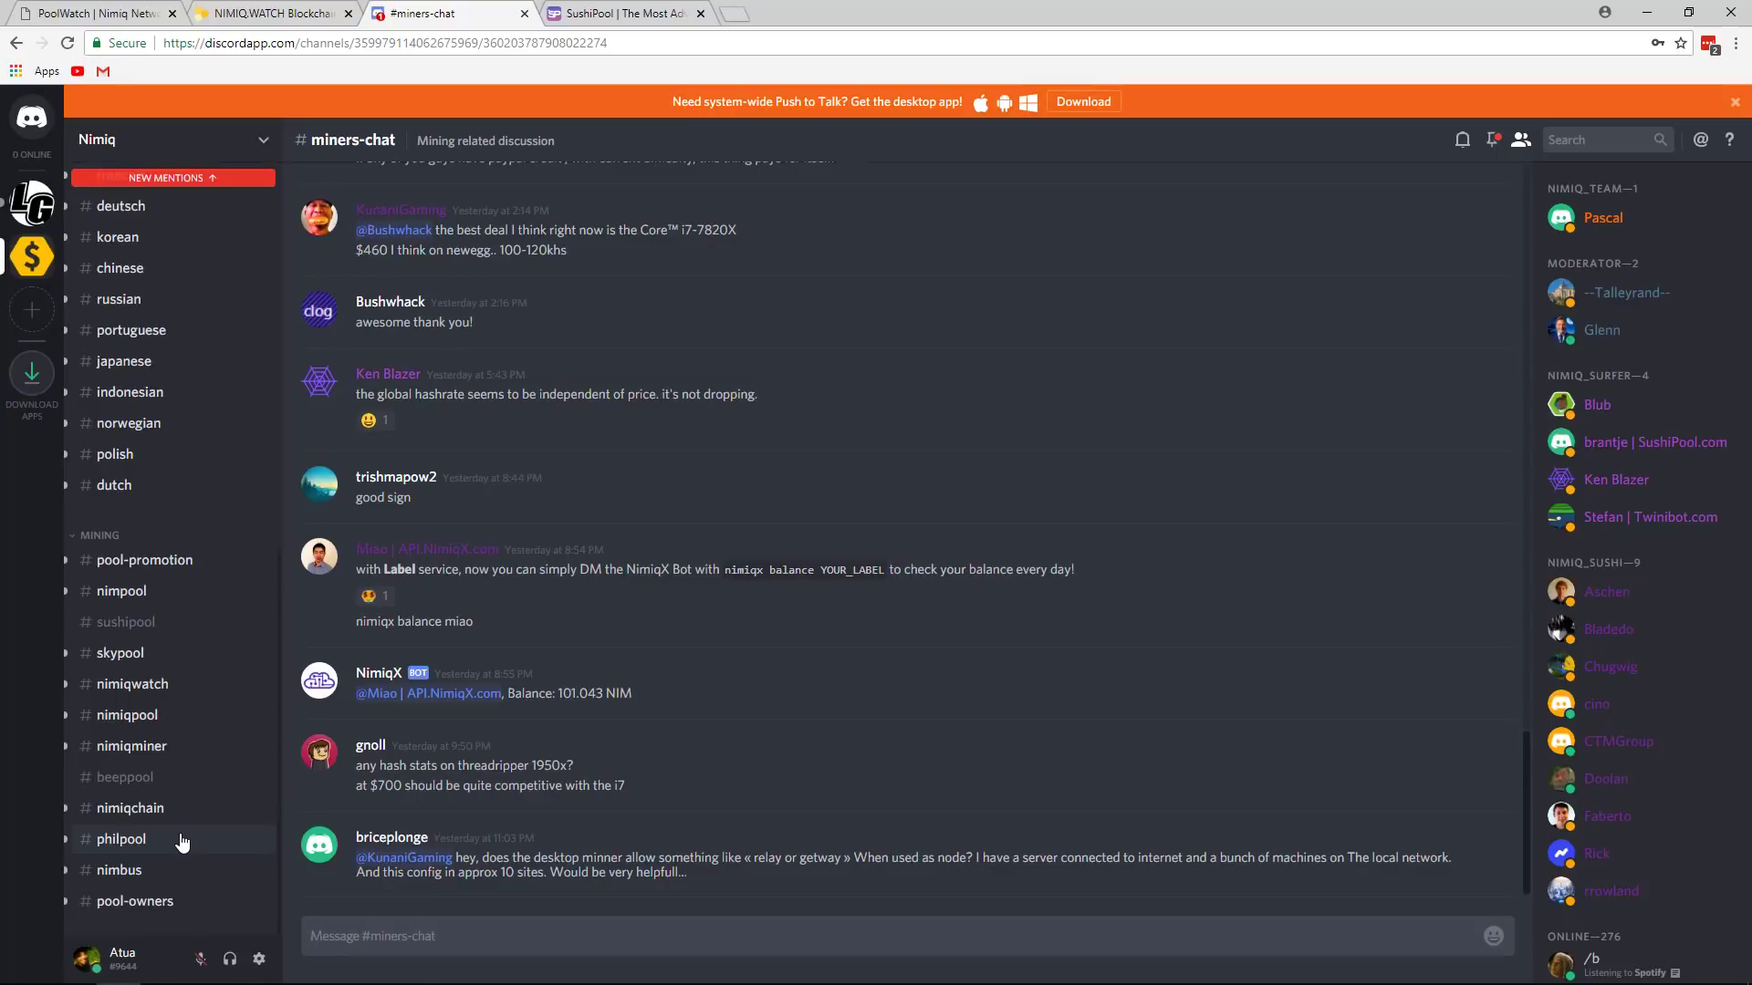
- Check the SushiPool dashboard stats, view the Get Started miner clients page, then go back
click(621, 13)
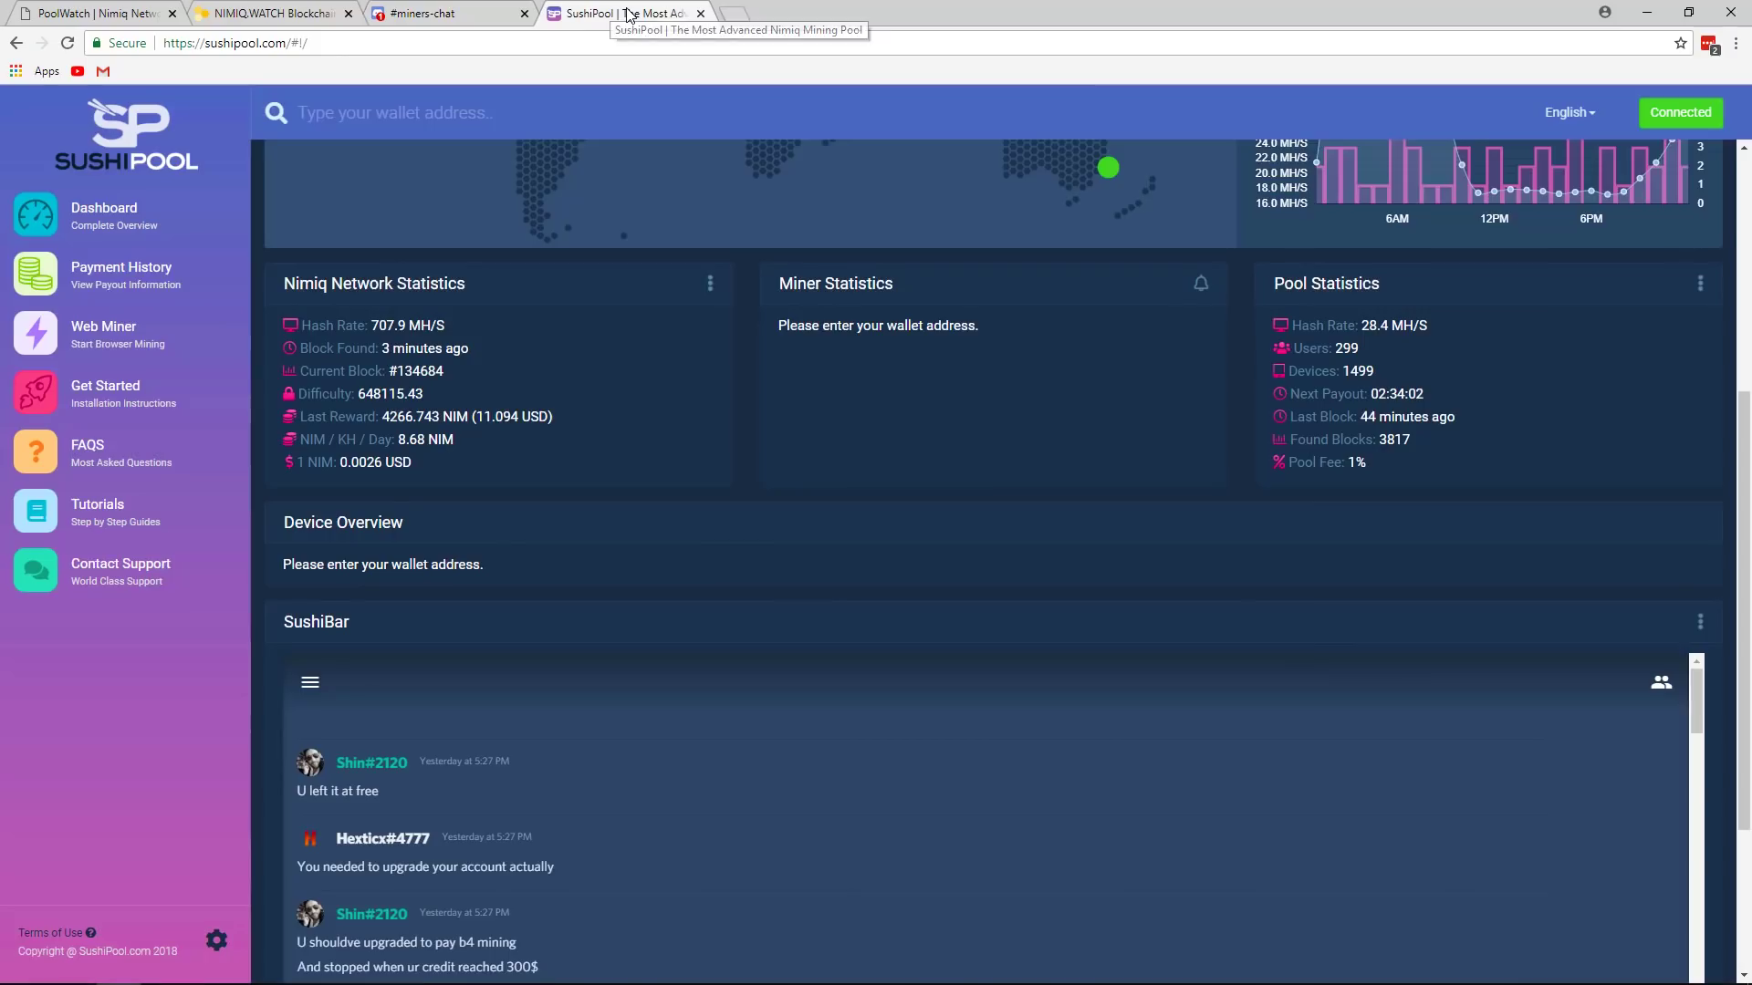
scroll(616, 538, up, 5)
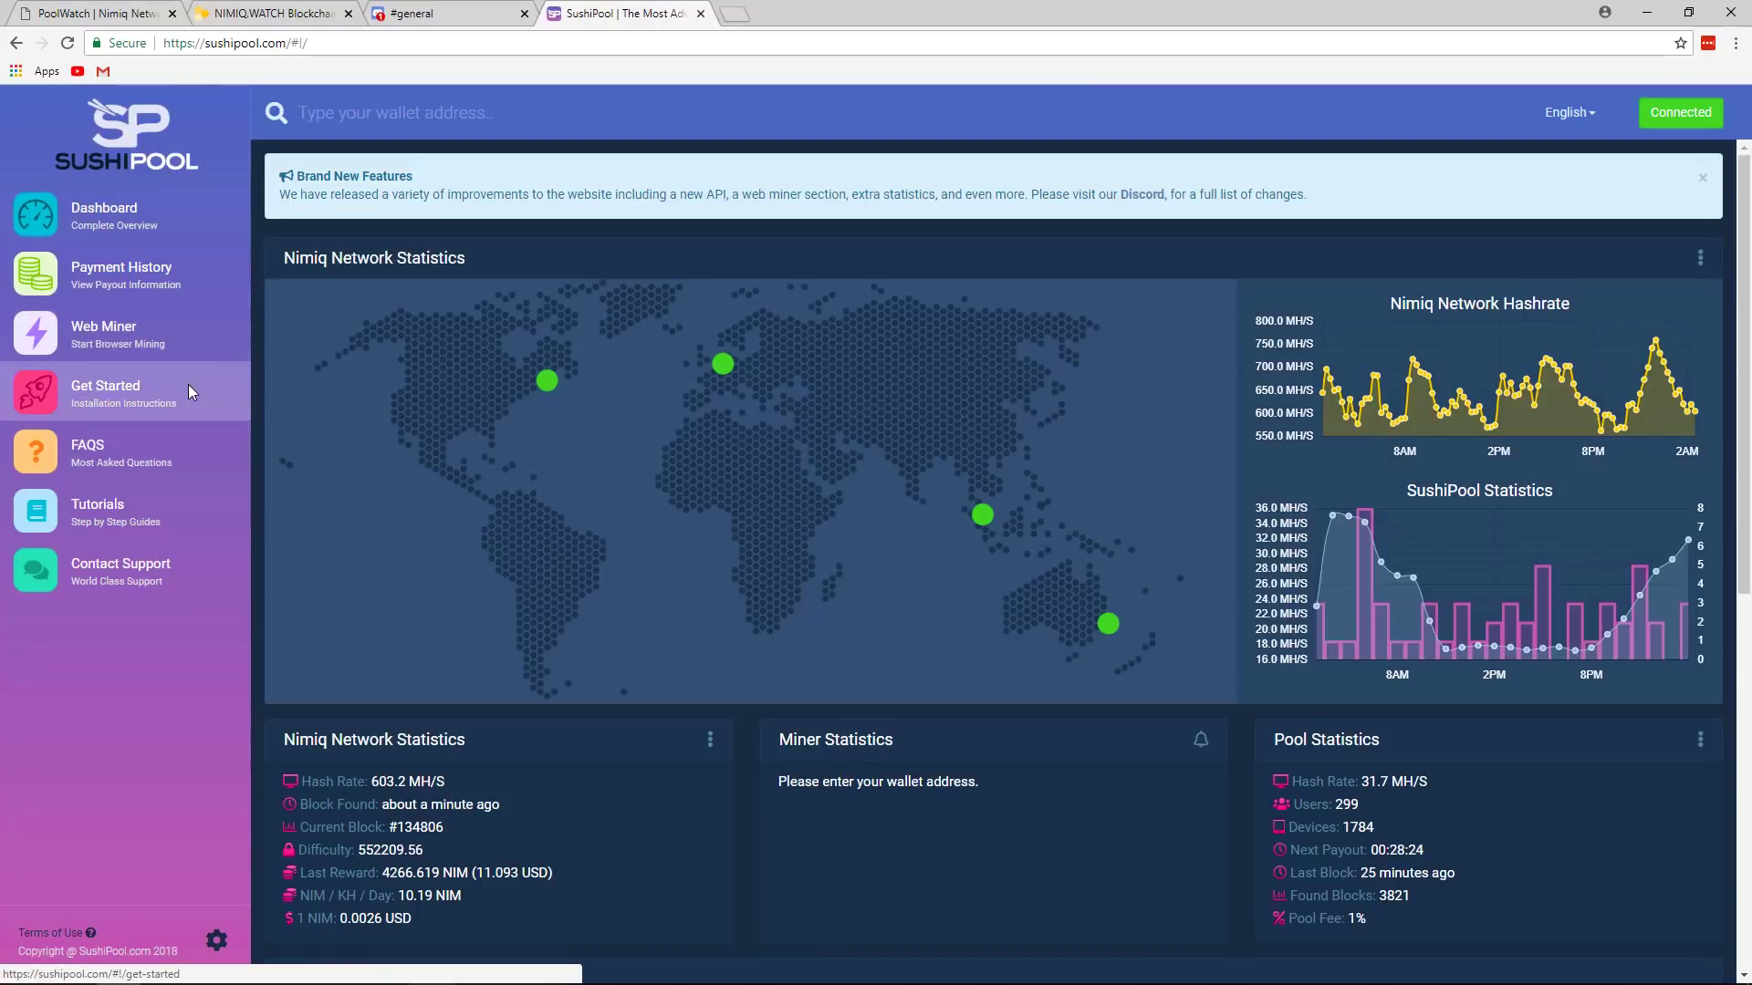
click(111, 394)
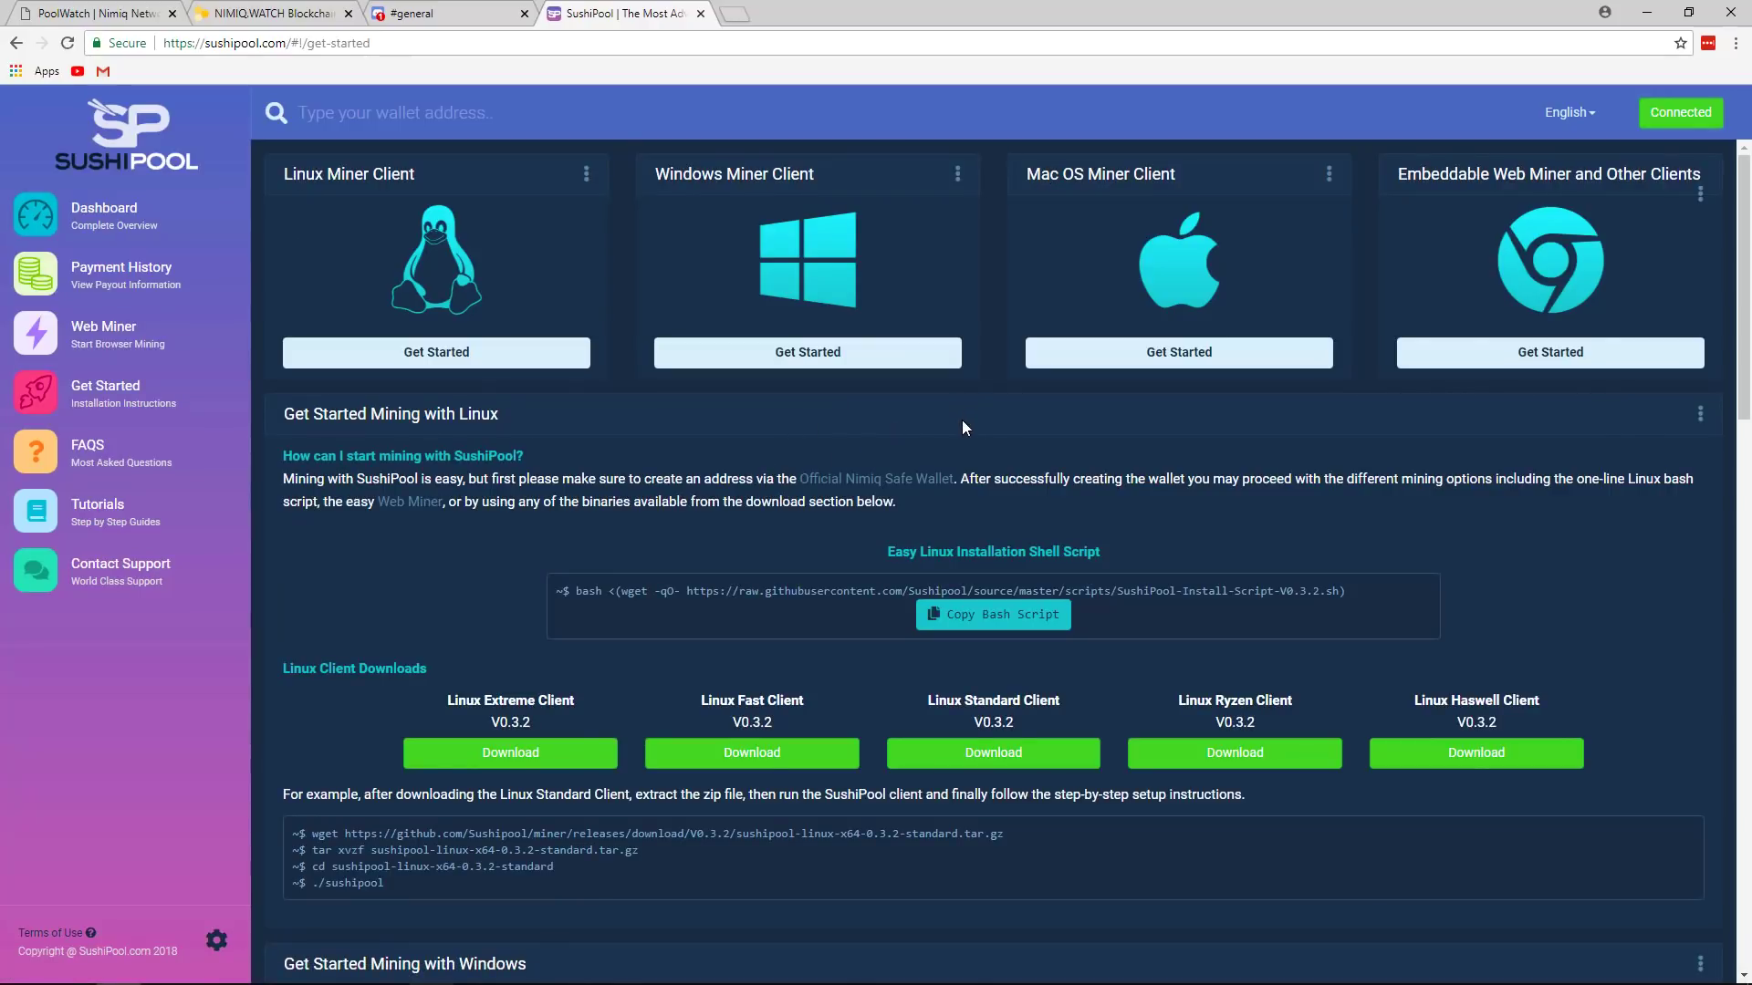
key(alt+Left)
- Glance at the Discord miners-chat again, then return to the SushiPool dashboard showing 28.4 MH/s and 1% fee
click(429, 14)
click(634, 16)
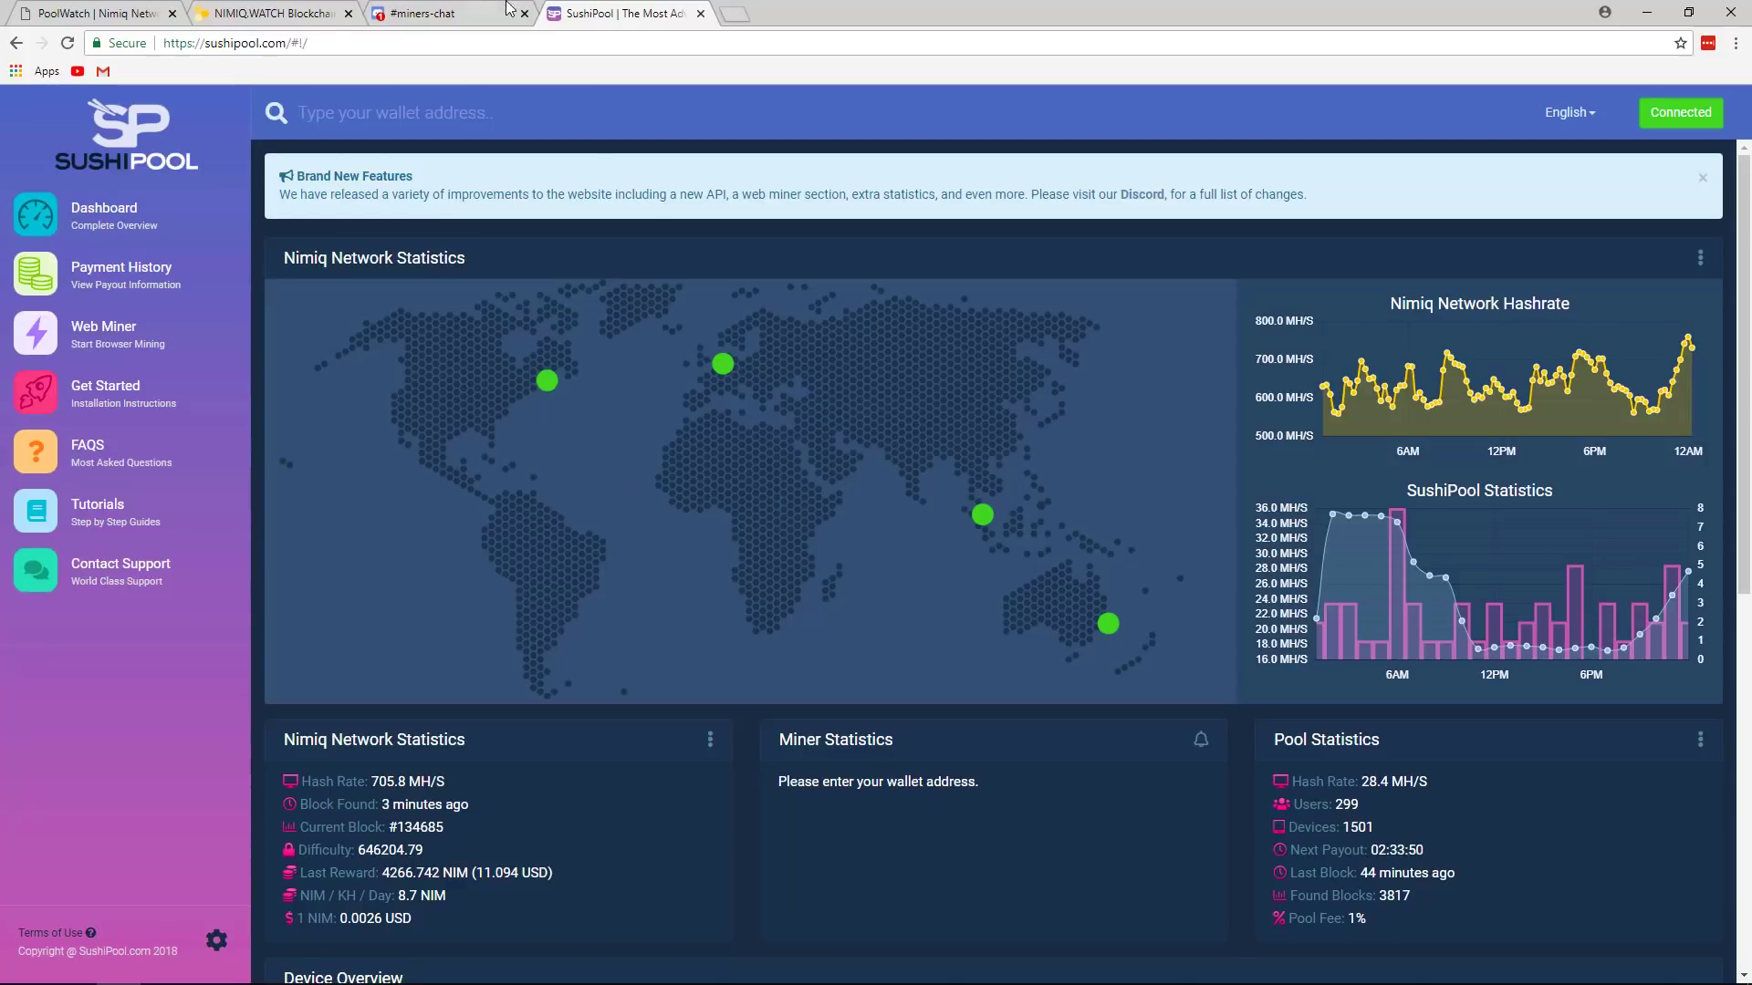
key(ctrl+shift+Tab)
scroll(192, 695, up, 8)
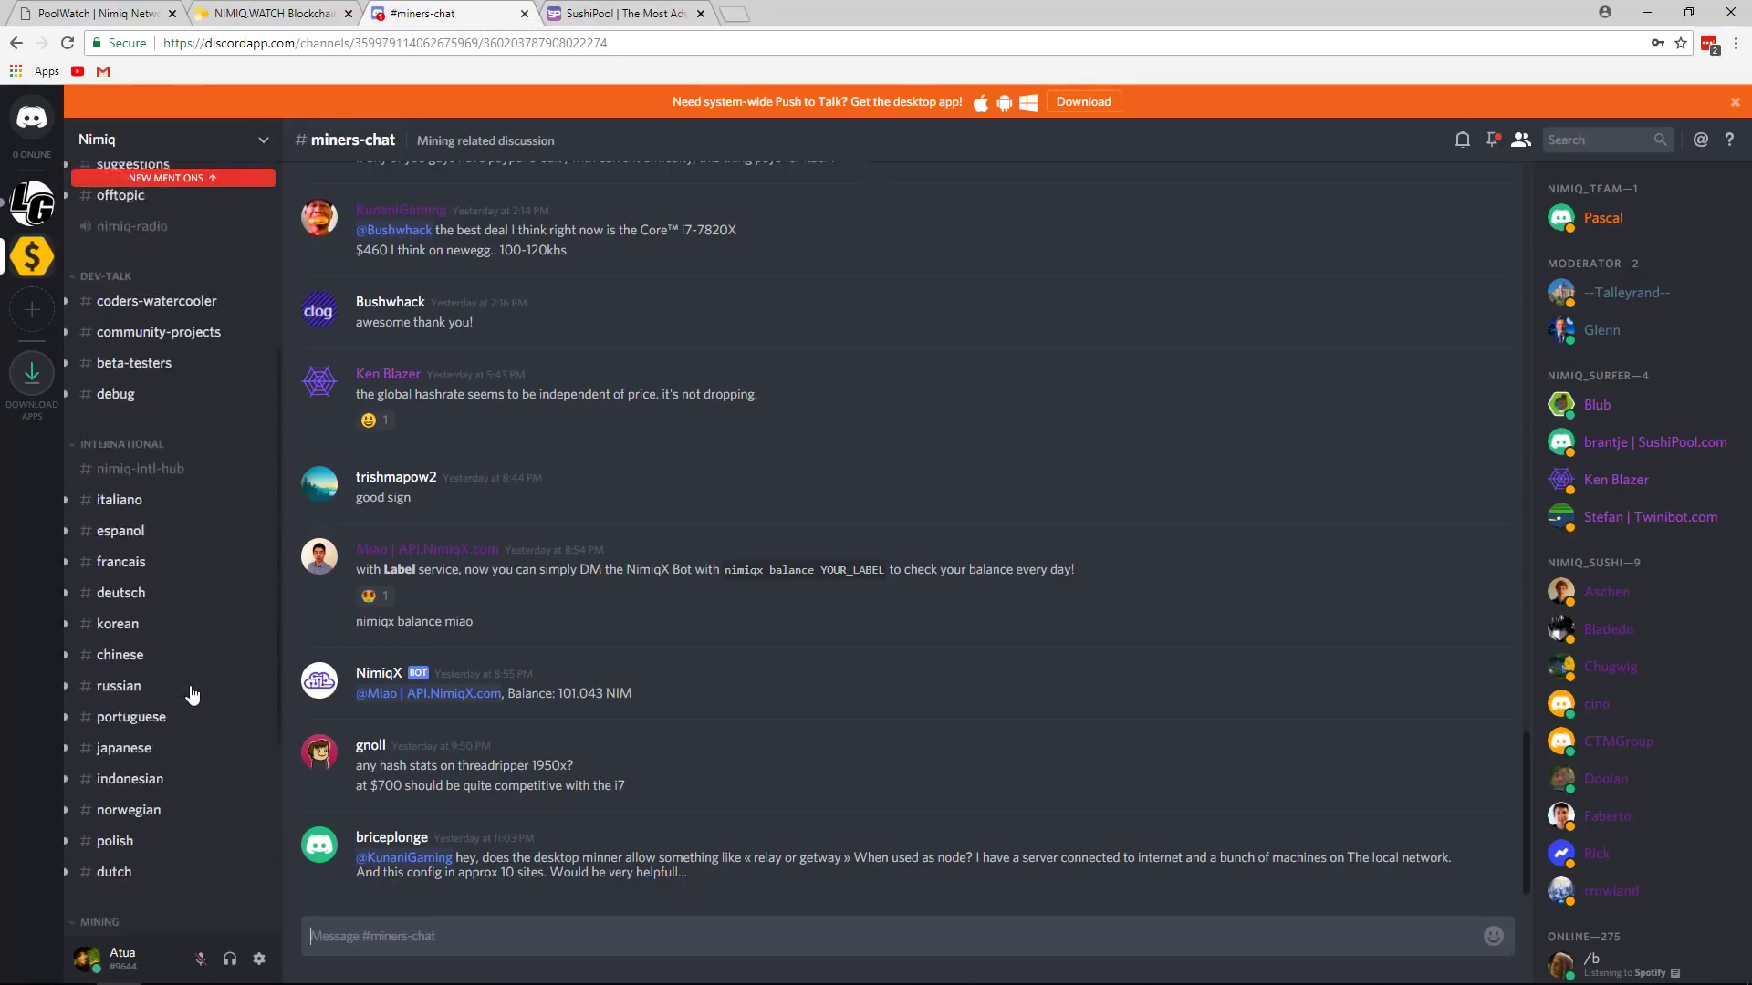
click(668, 12)
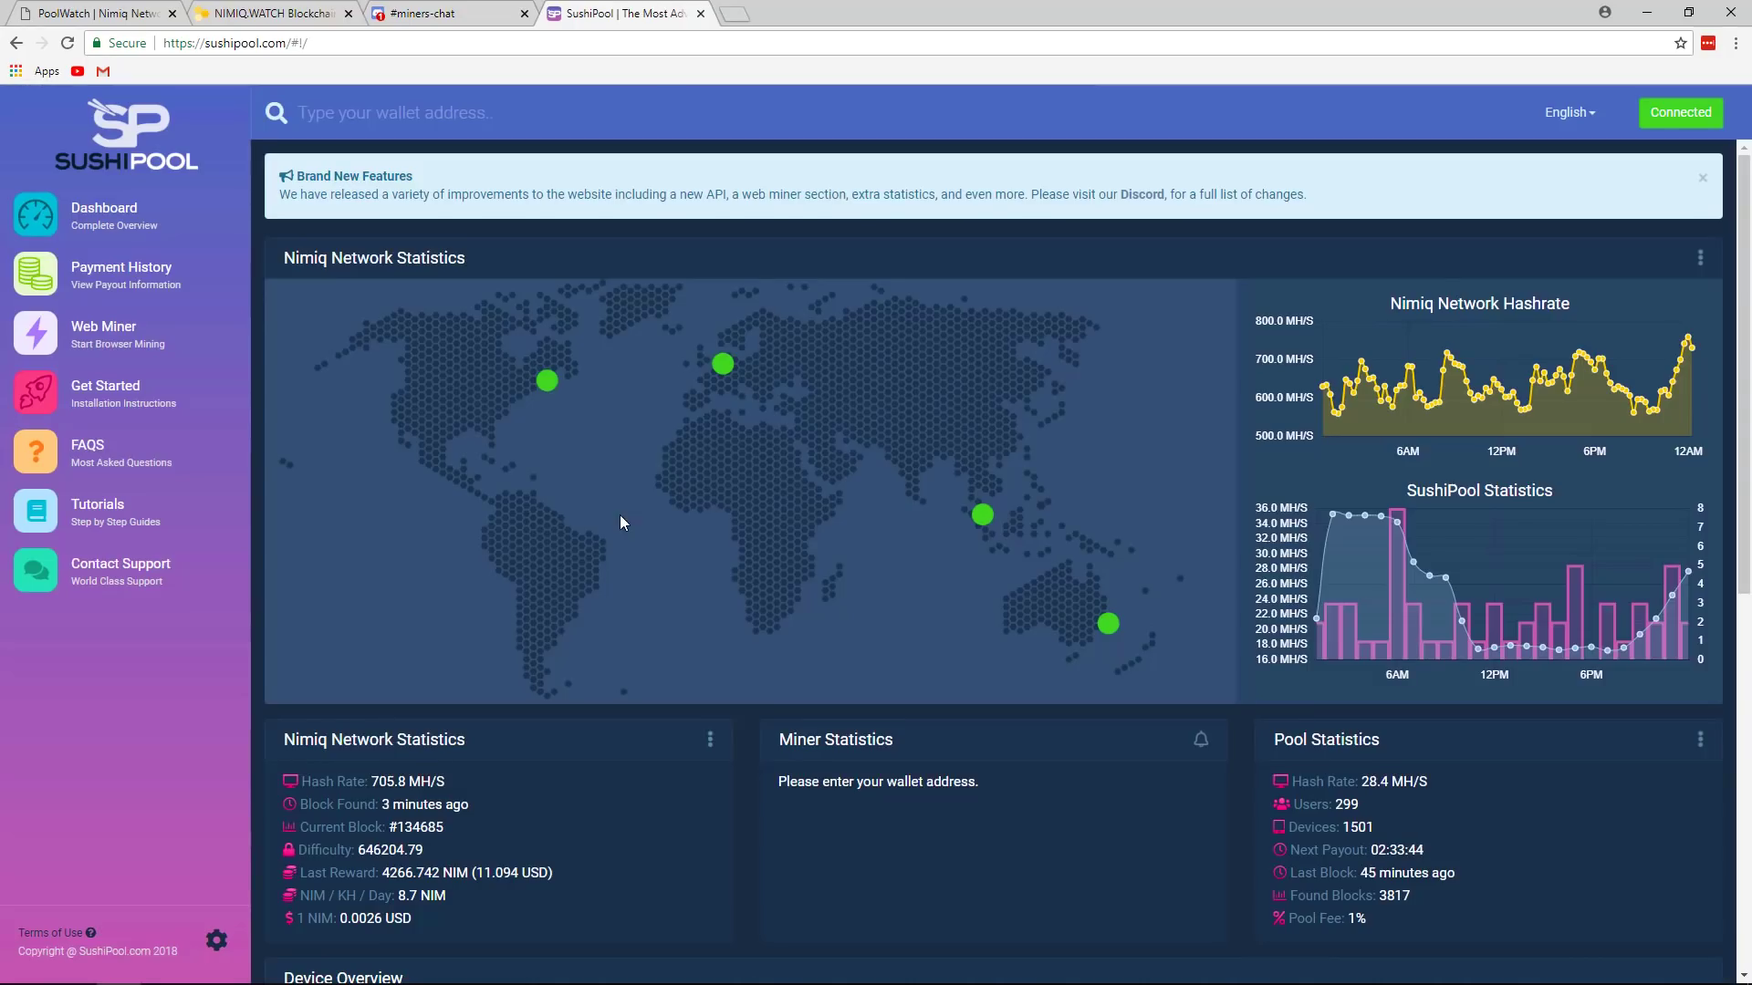